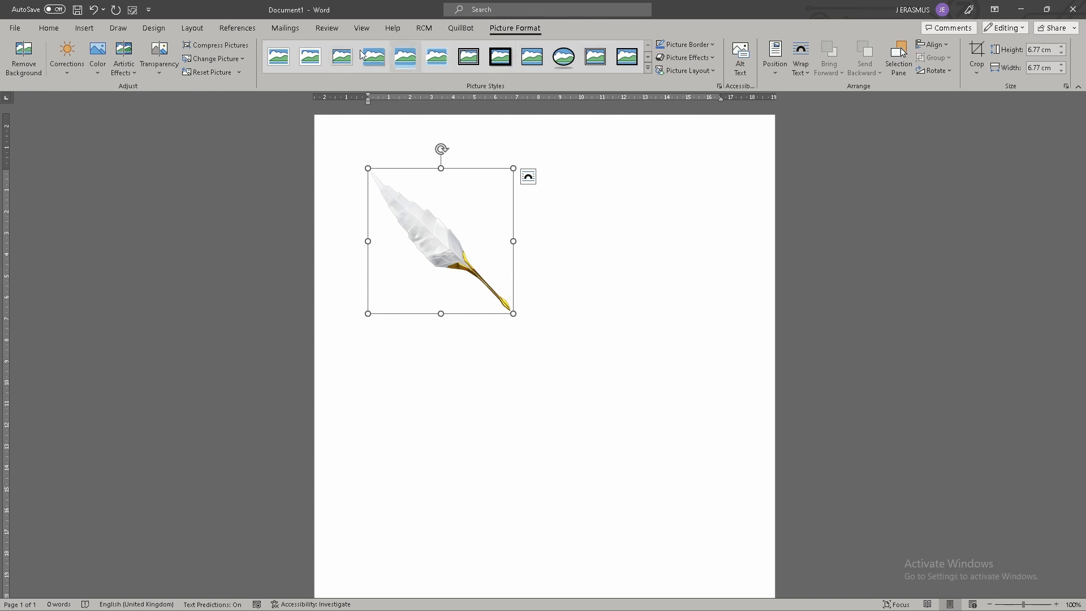
# Step: Apply the tilted white photo-frame picture style with a drop shadow to the feather picture
pyautogui.click(649, 57)
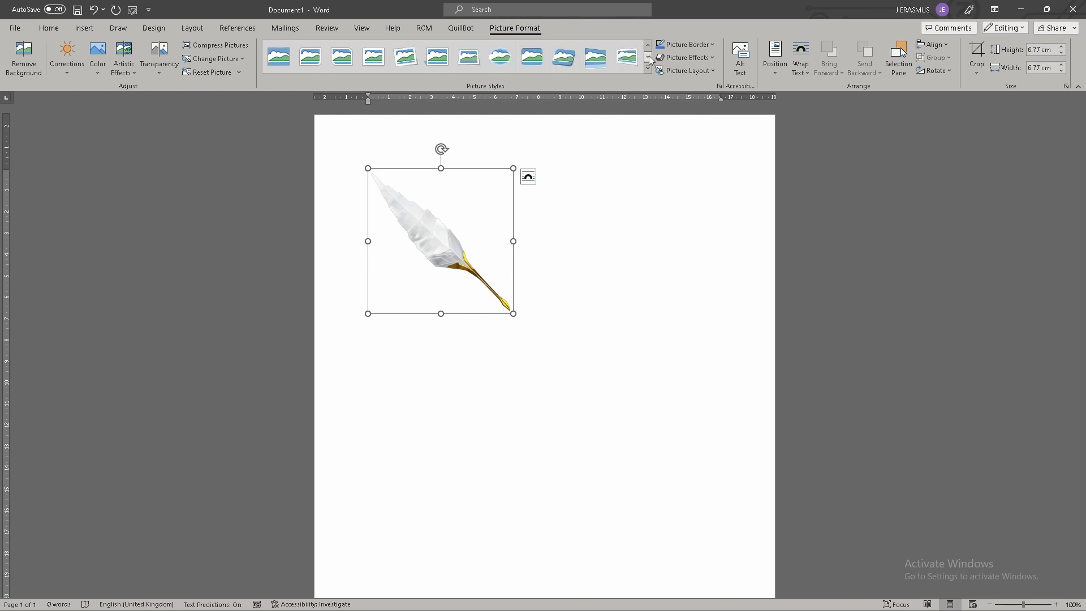
pyautogui.click(648, 45)
pyautogui.click(648, 56)
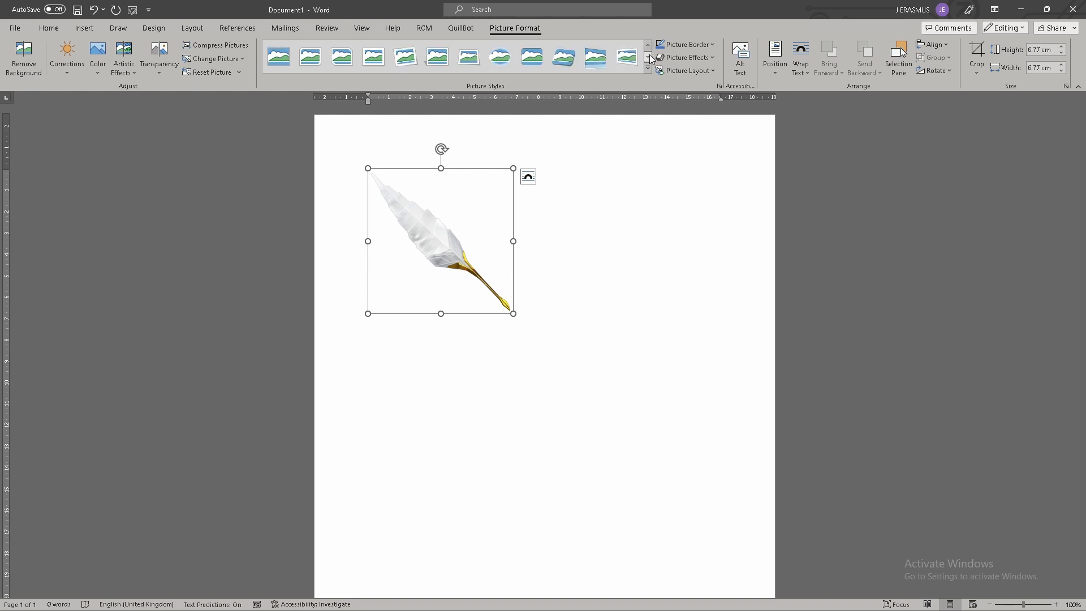
pyautogui.click(569, 60)
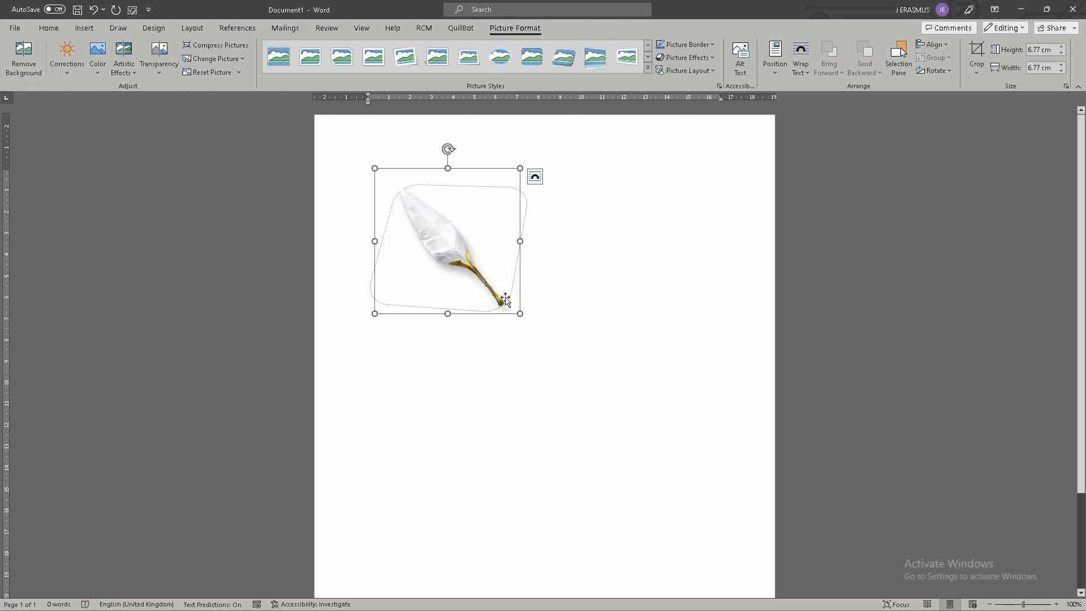
pyautogui.click(414, 56)
pyautogui.click(696, 340)
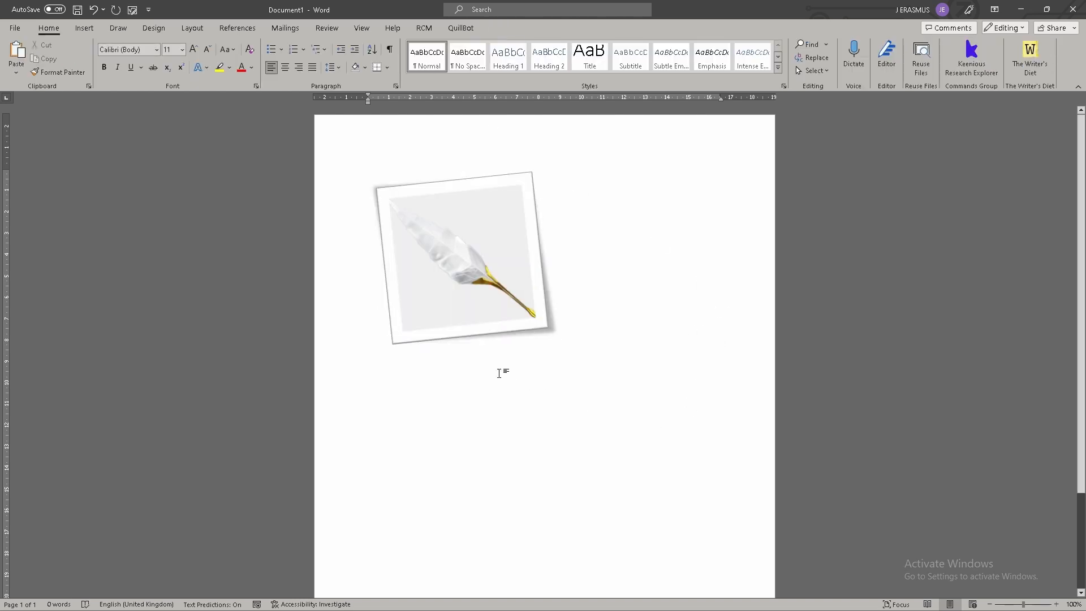
# Step: Change the feather picture's style to the bevelled black oval frame
pyautogui.click(498, 276)
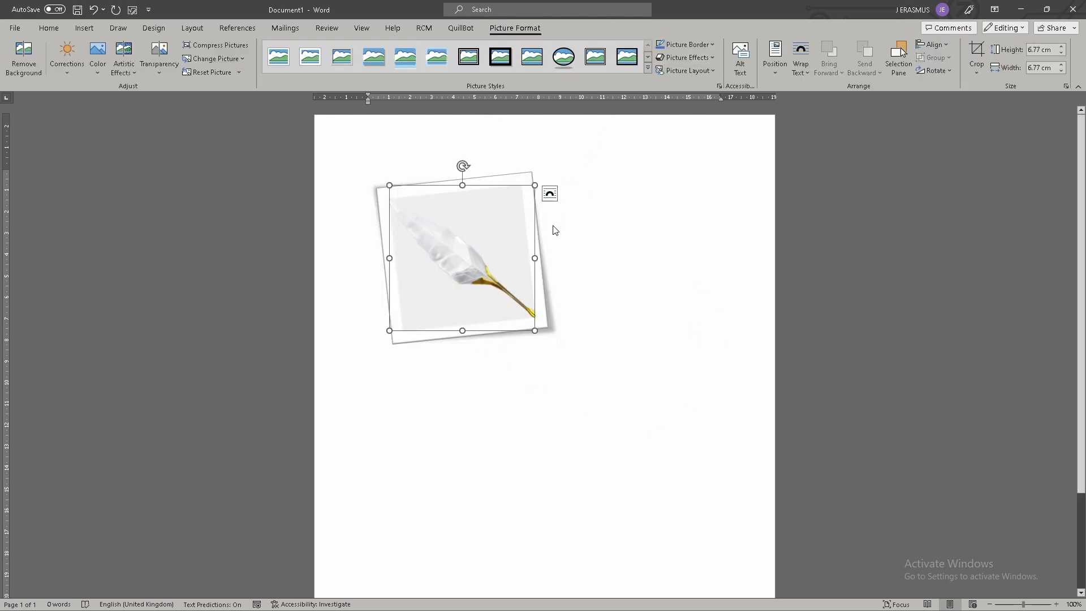
pyautogui.click(648, 57)
pyautogui.click(650, 45)
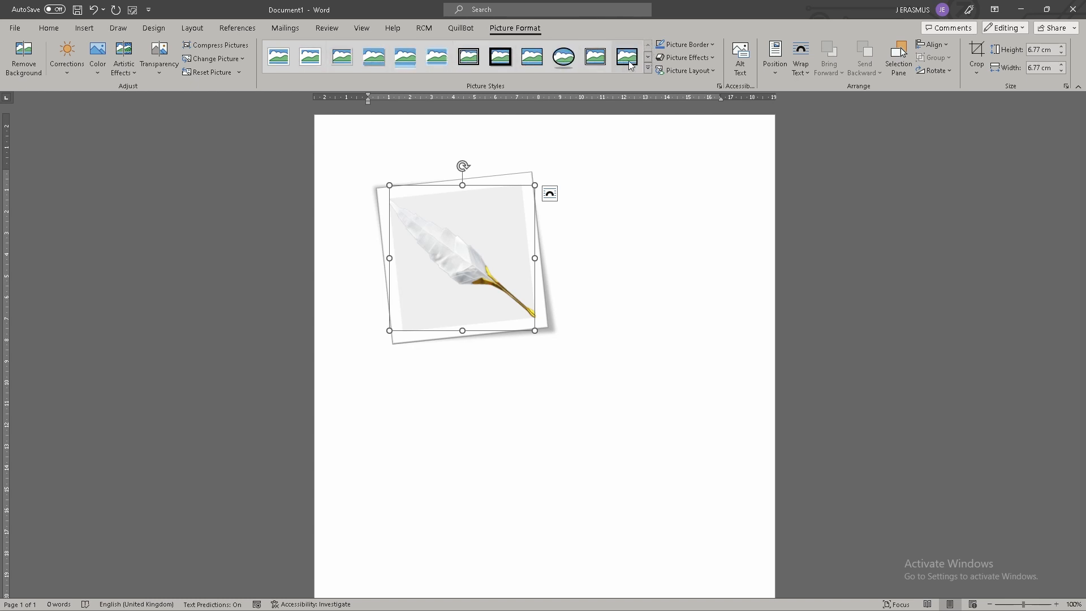
pyautogui.click(569, 56)
pyautogui.click(681, 271)
pyautogui.click(460, 354)
pyautogui.click(491, 366)
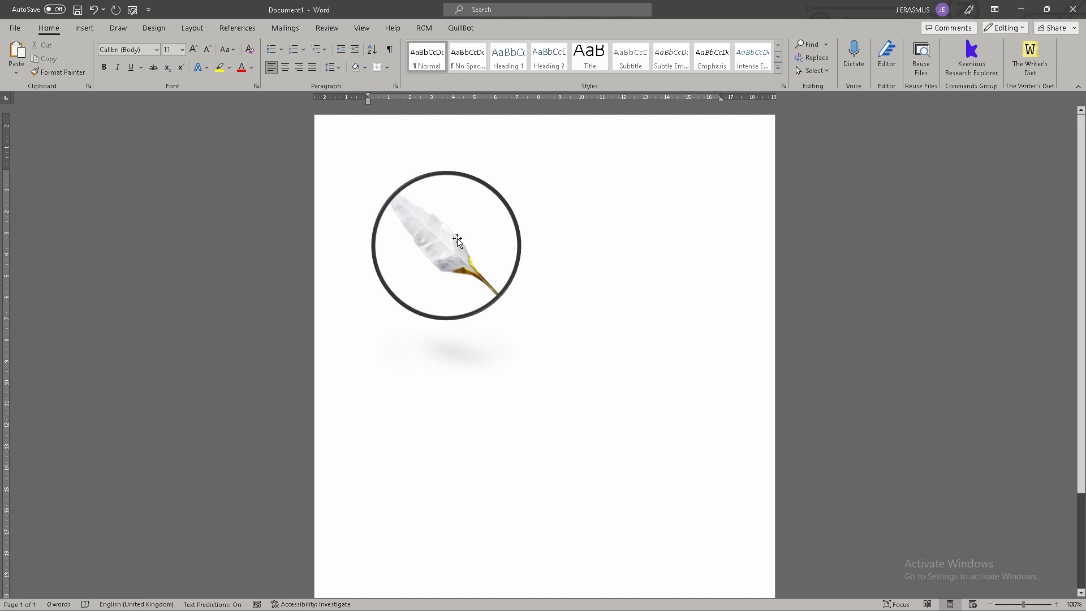
# Step: Change the feather picture's style to the rounded black bevelled frame with a reflection
pyautogui.click(436, 241)
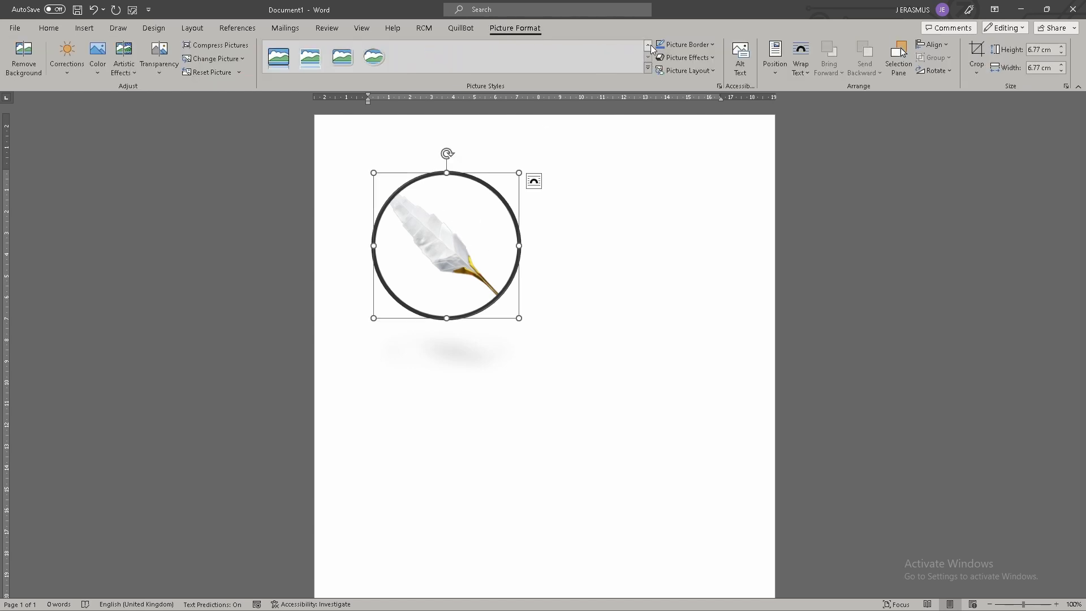
pyautogui.click(292, 62)
# Step: Check the picture border instructions in the browser PDF, return to Word and recolour the feather picture's border light gold
pyautogui.hotkey('alt', 'Tab')
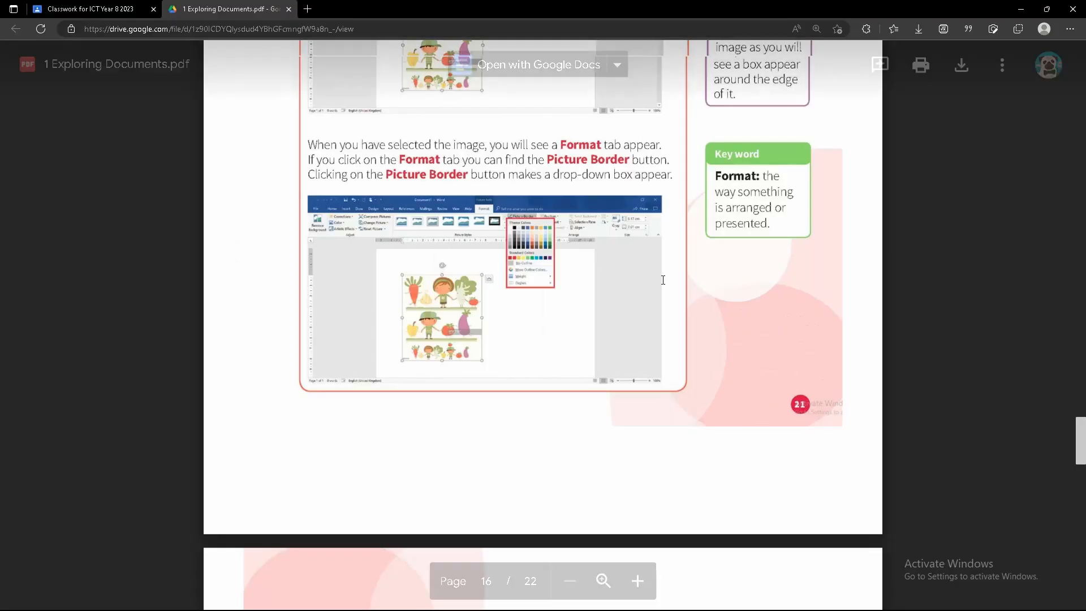
pyautogui.scroll(-5, 386, 231)
pyautogui.scroll(-4, 386, 231)
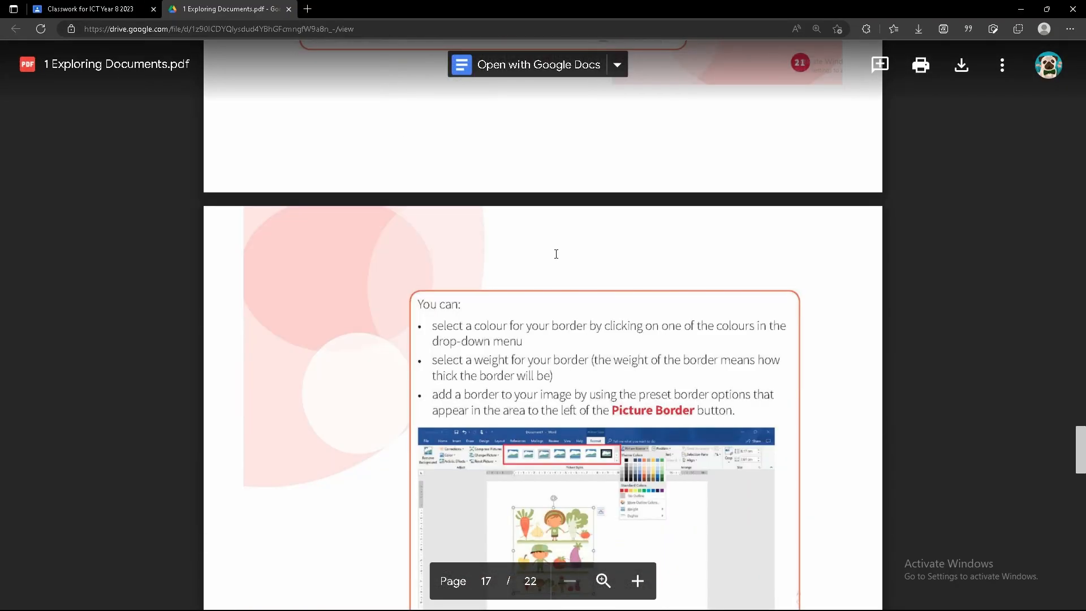
pyautogui.hotkey('alt', 'Tab')
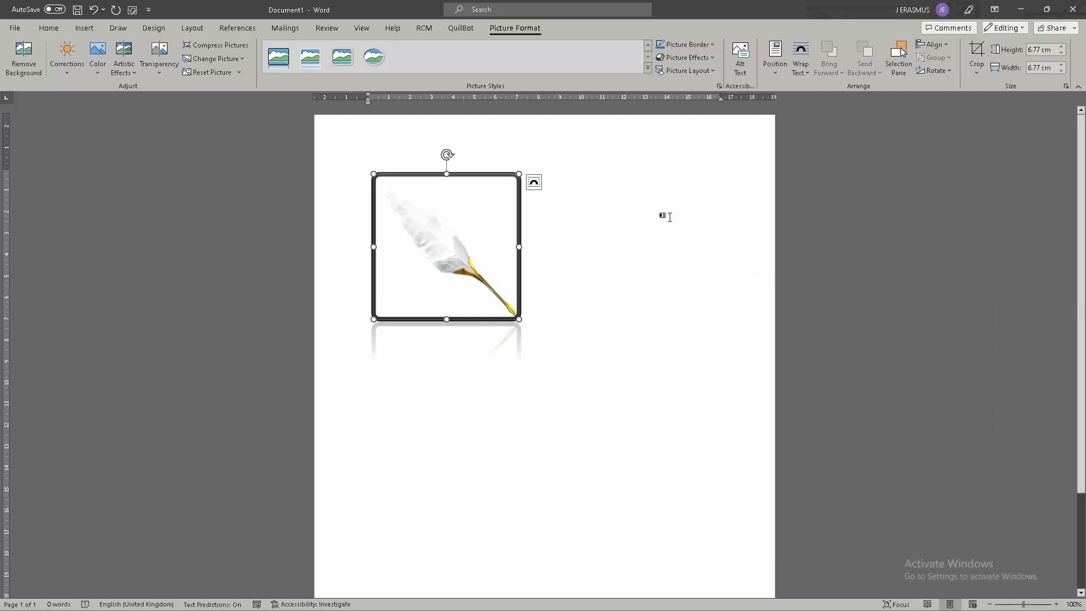
pyautogui.click(711, 48)
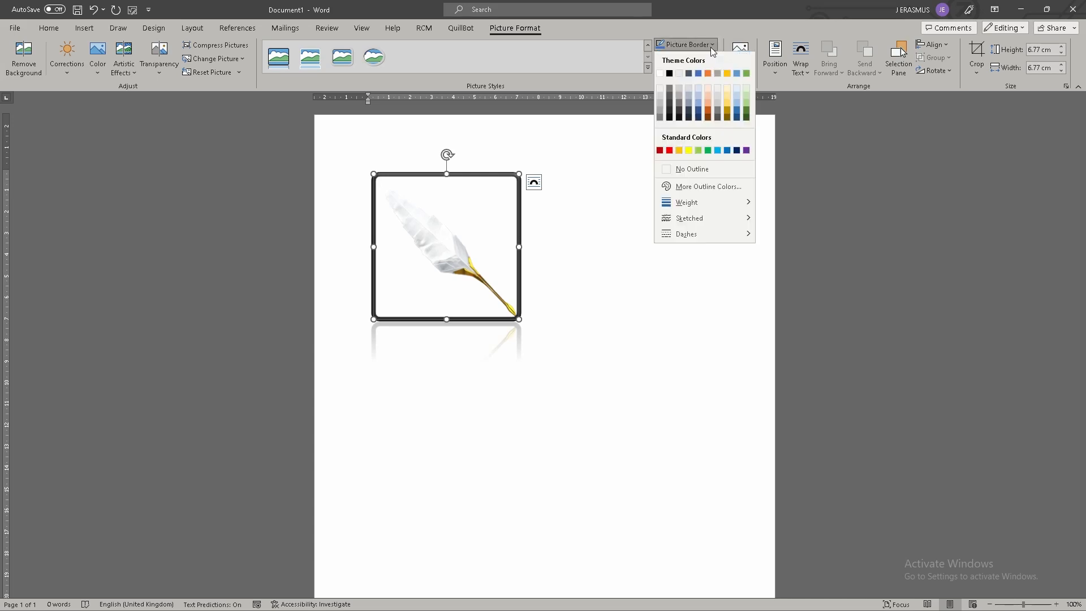
pyautogui.click(728, 96)
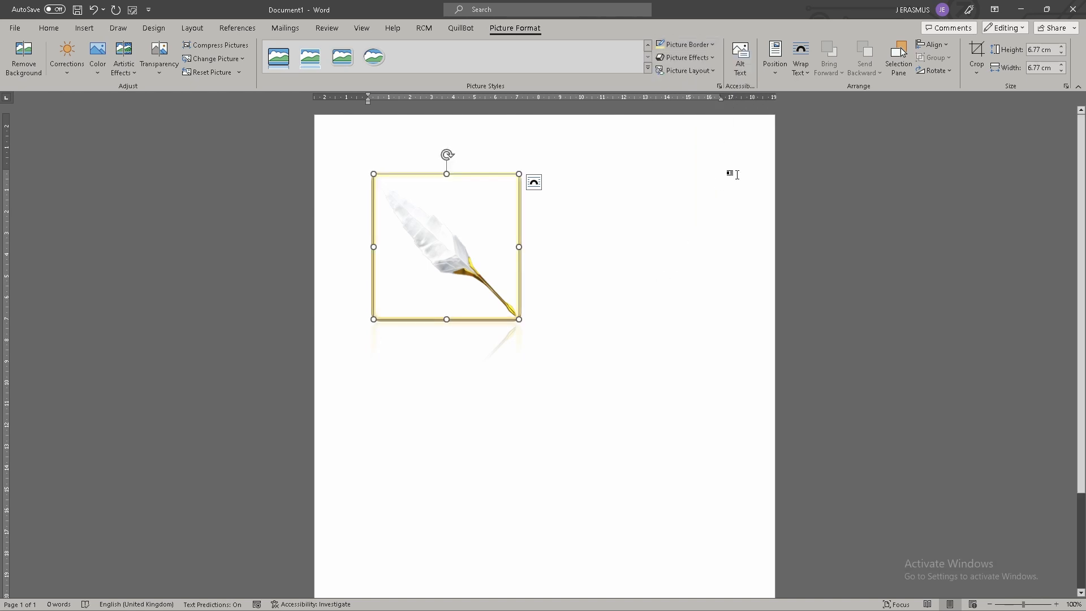
# Step: Add the perspective shadow that falls behind the feather picture toward its upper left
pyautogui.click(710, 58)
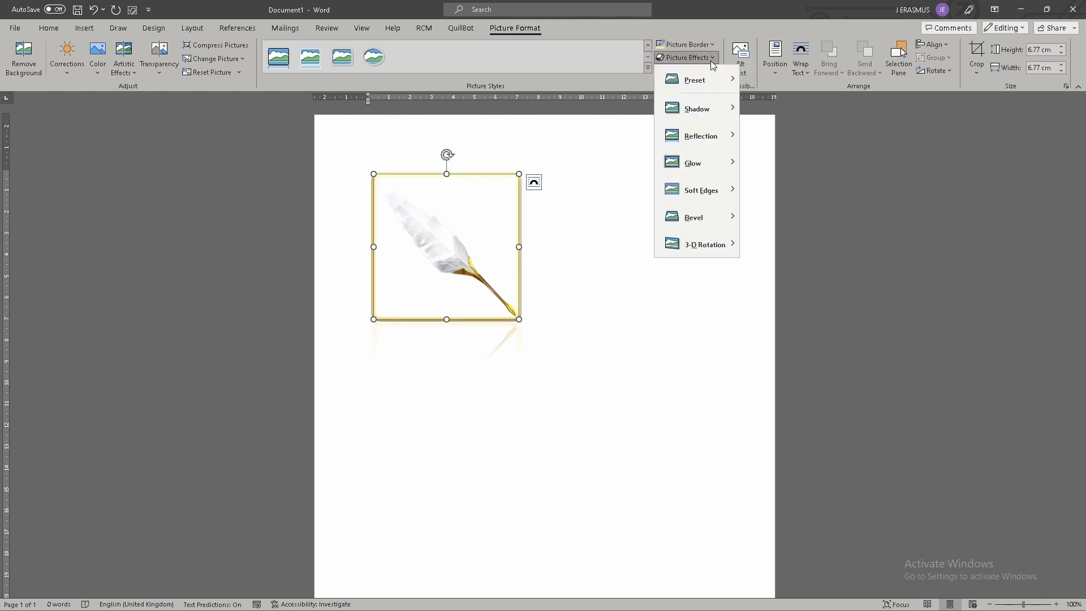
pyautogui.moveTo(716, 114)
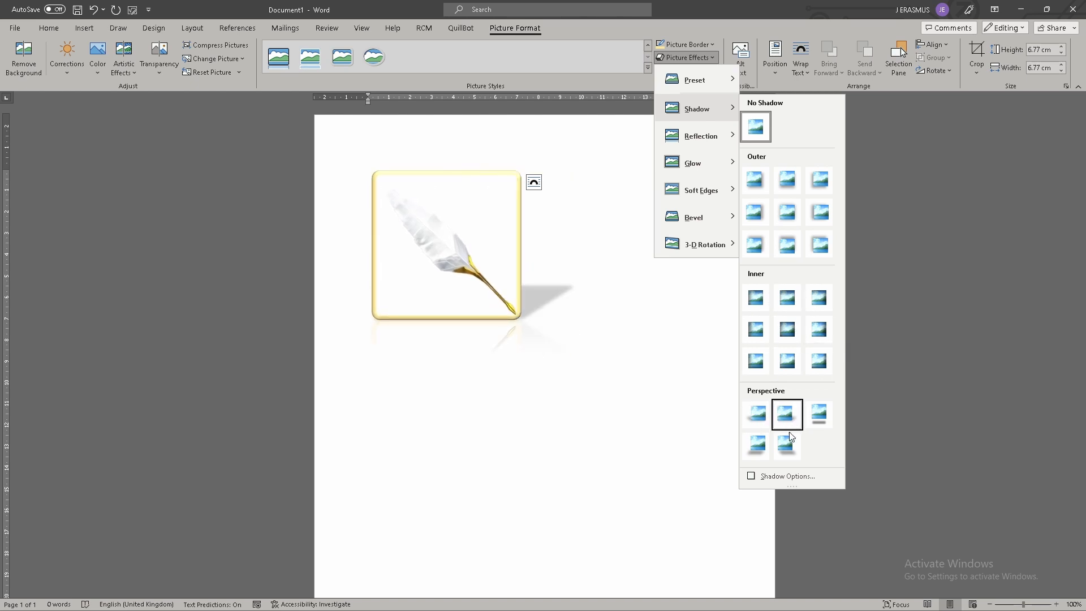
pyautogui.click(763, 419)
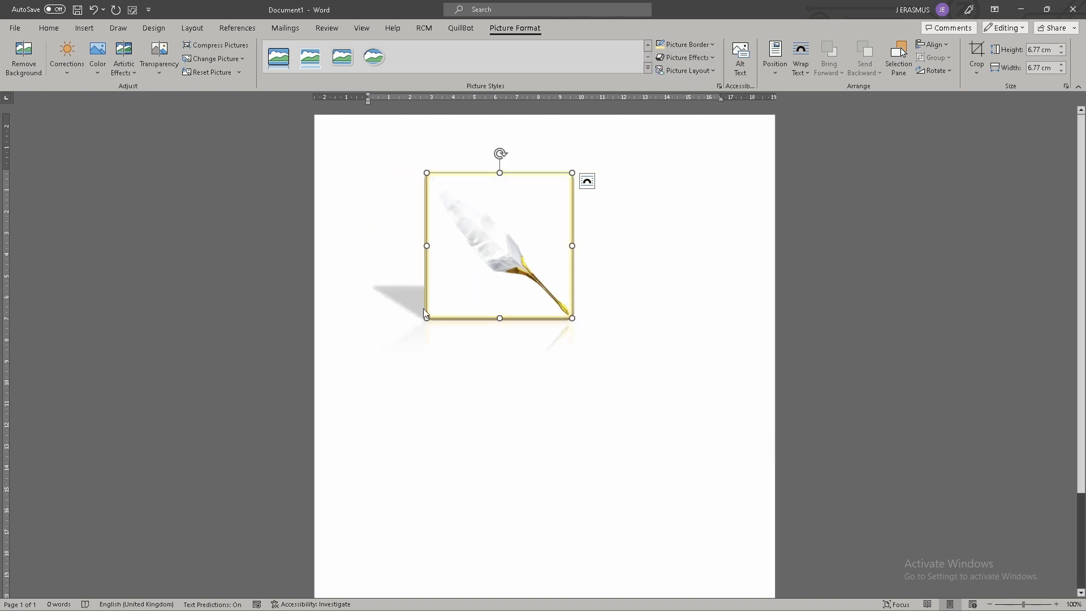
pyautogui.click(555, 418)
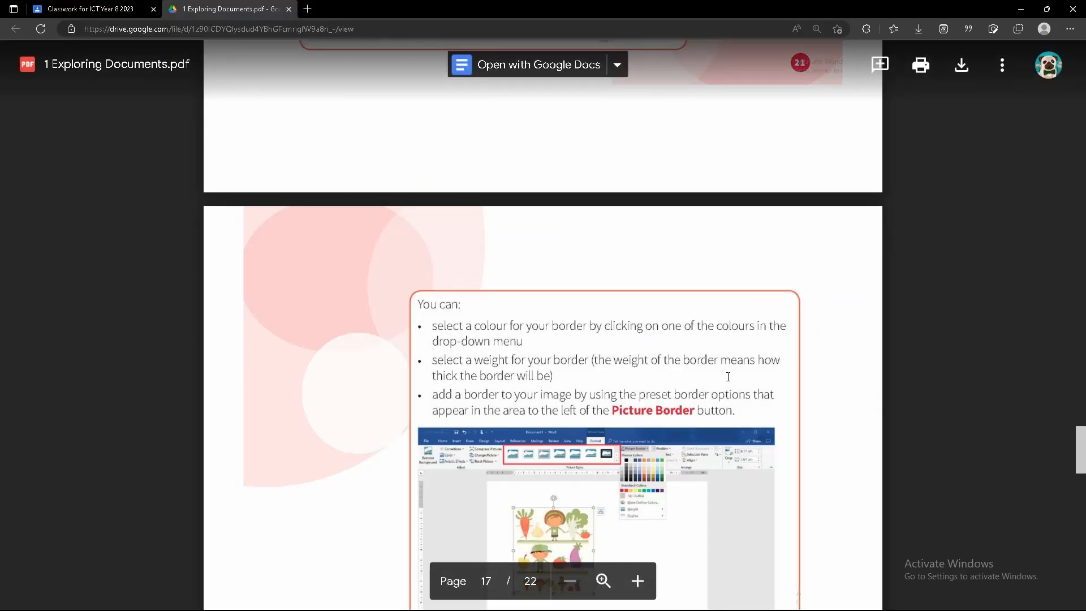
# Step: Read the "Rotating an image" section of the PDF in the browser and return to the Word document
pyautogui.scroll(-4, 728, 377)
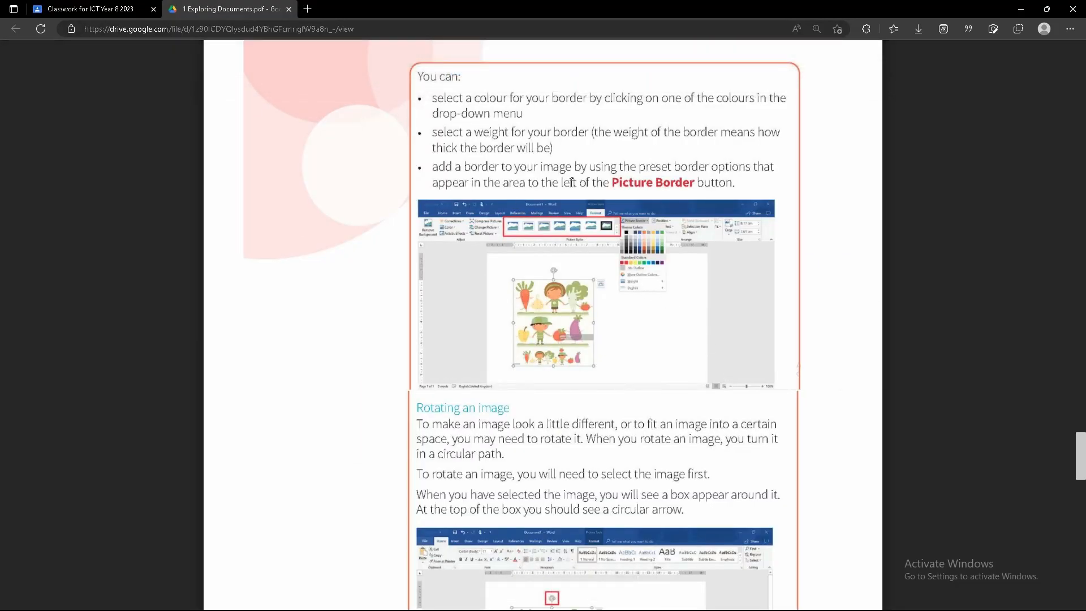
pyautogui.scroll(-2, 481, 405)
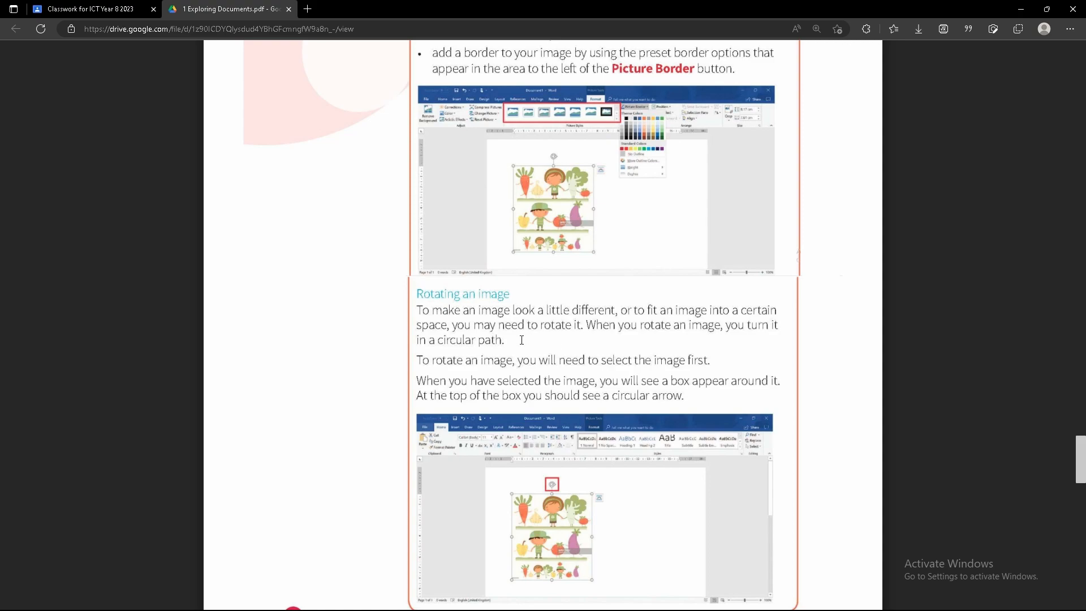
pyautogui.hotkey('alt', 'Tab')
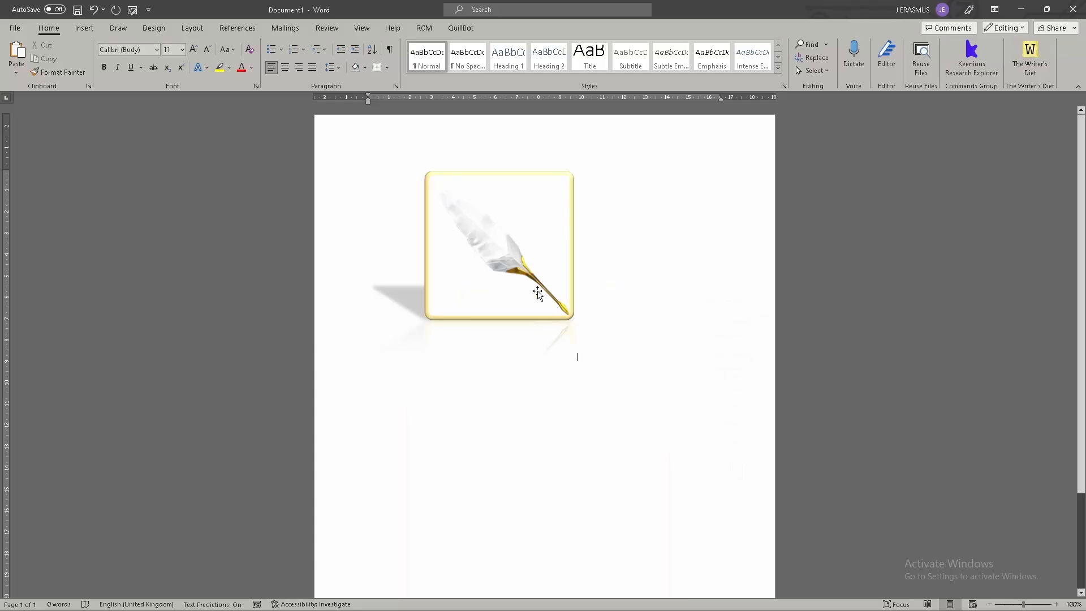
# Step: Enlarge the feather picture from its corner and rotate it so the feather stands upright with its nib pointing down
pyautogui.click(510, 216)
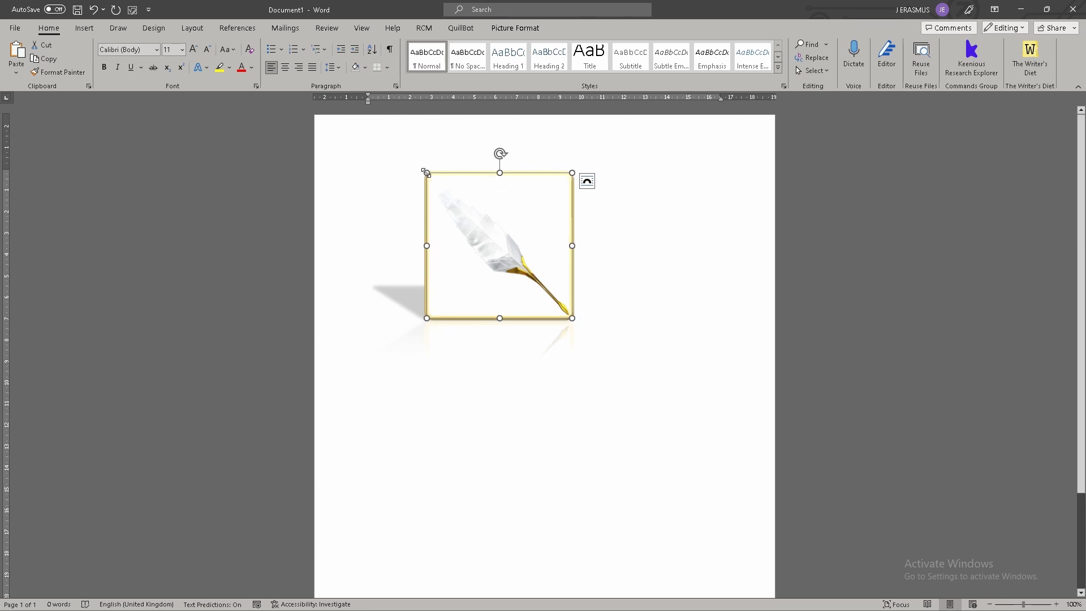
pyautogui.moveTo(434, 174); pyautogui.dragTo(390, 164)
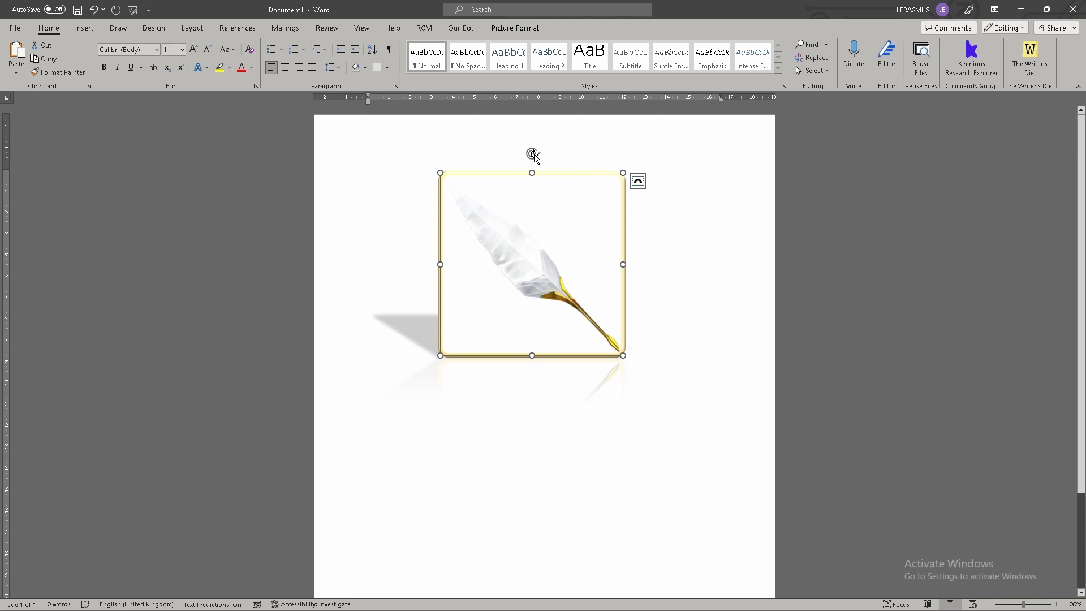
pyautogui.moveTo(533, 153); pyautogui.dragTo(575, 411)
pyautogui.moveTo(638, 329); pyautogui.dragTo(562, 223)
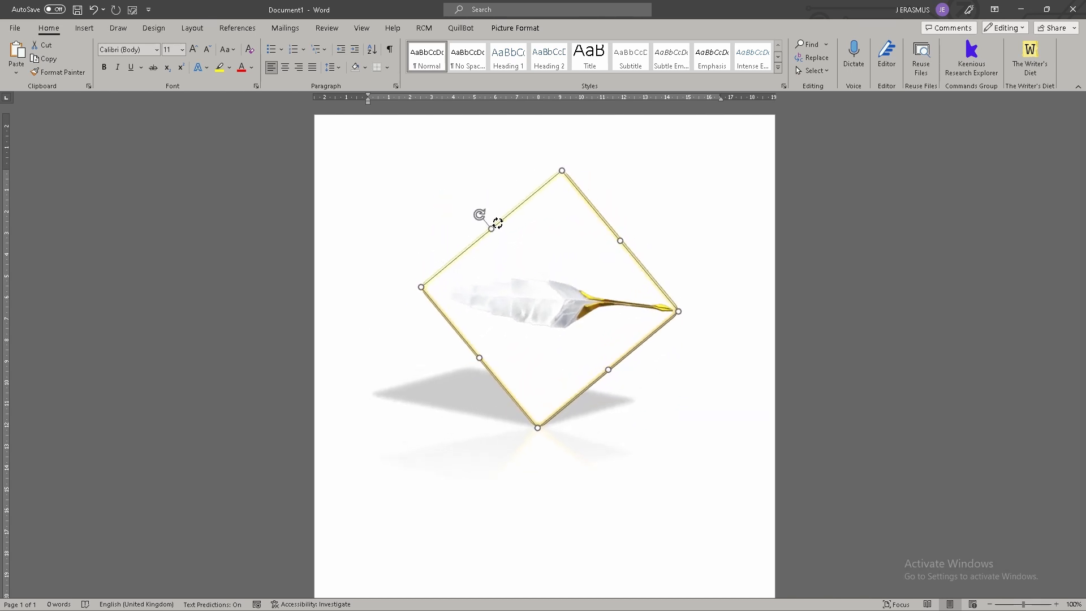
pyautogui.moveTo(547, 212); pyautogui.dragTo(602, 236)
pyautogui.moveTo(544, 213); pyautogui.dragTo(577, 230)
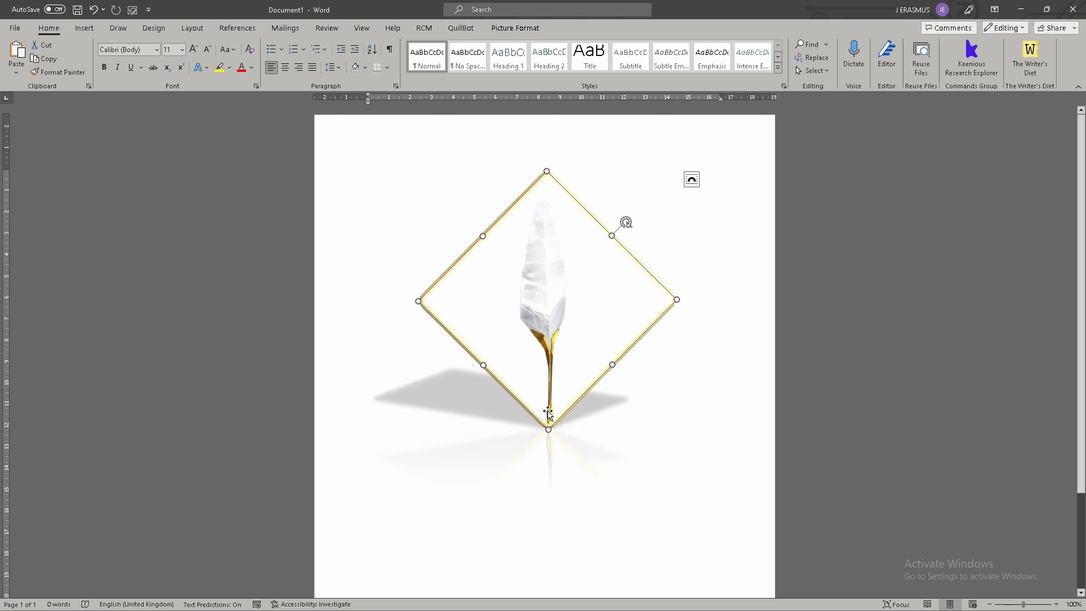
pyautogui.moveTo(621, 231); pyautogui.dragTo(640, 246)
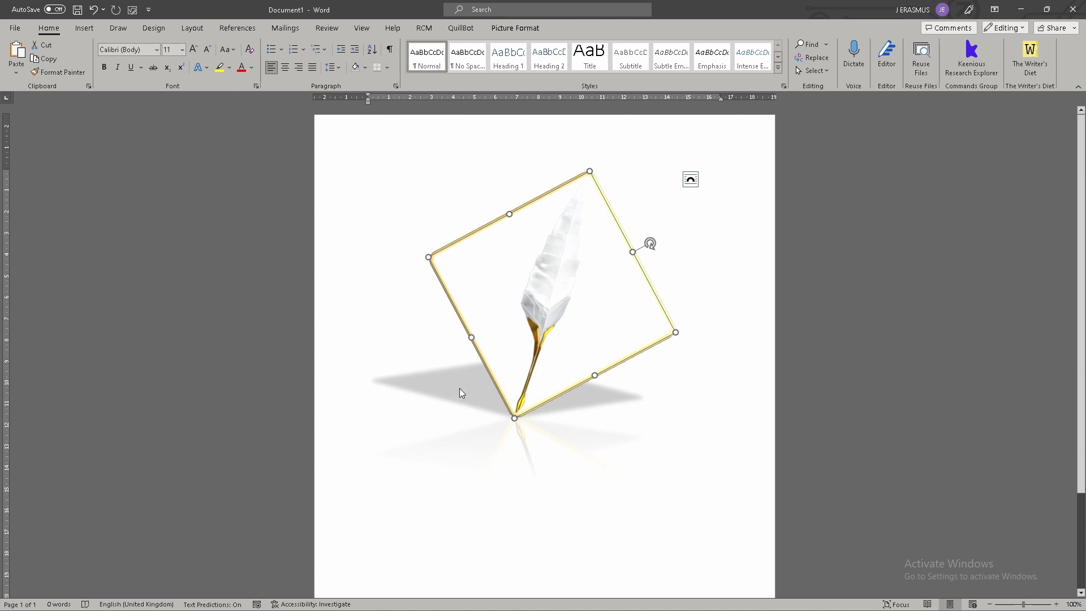
pyautogui.moveTo(649, 242); pyautogui.dragTo(621, 221)
# Step: Read the PDF's SmartArt section in the browser and return to the Word document
pyautogui.hotkey('alt', 'Tab')
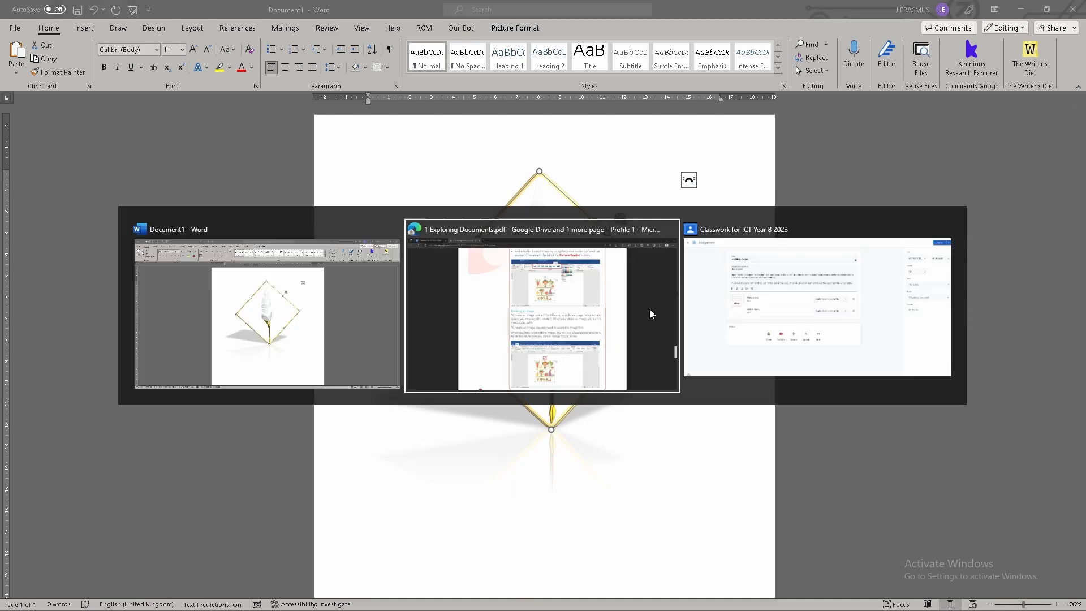
pyautogui.scroll(-10, 603, 338)
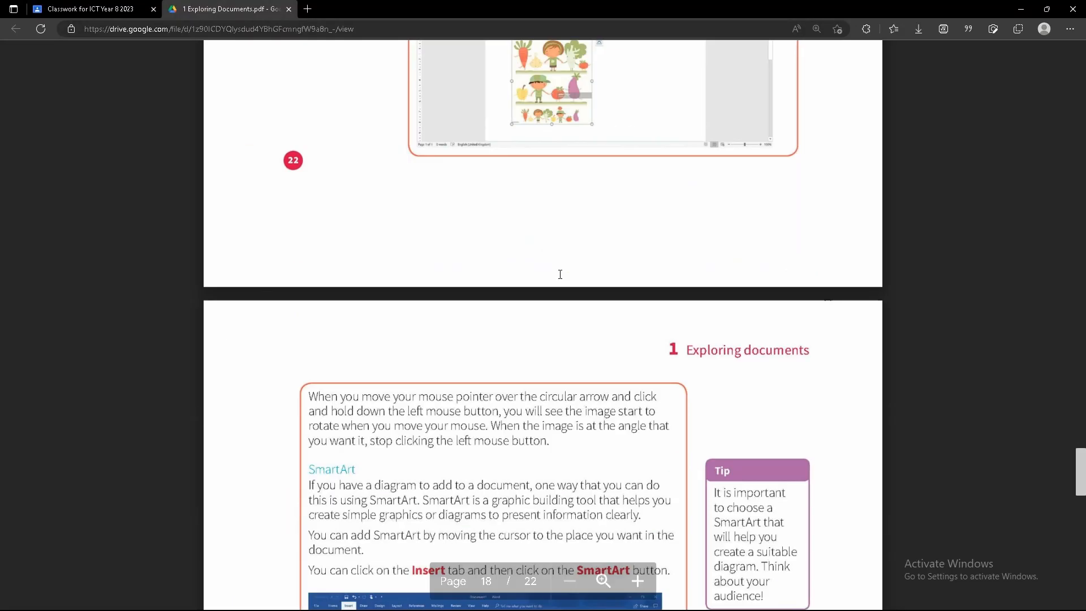
pyautogui.scroll(-2, 579, 289)
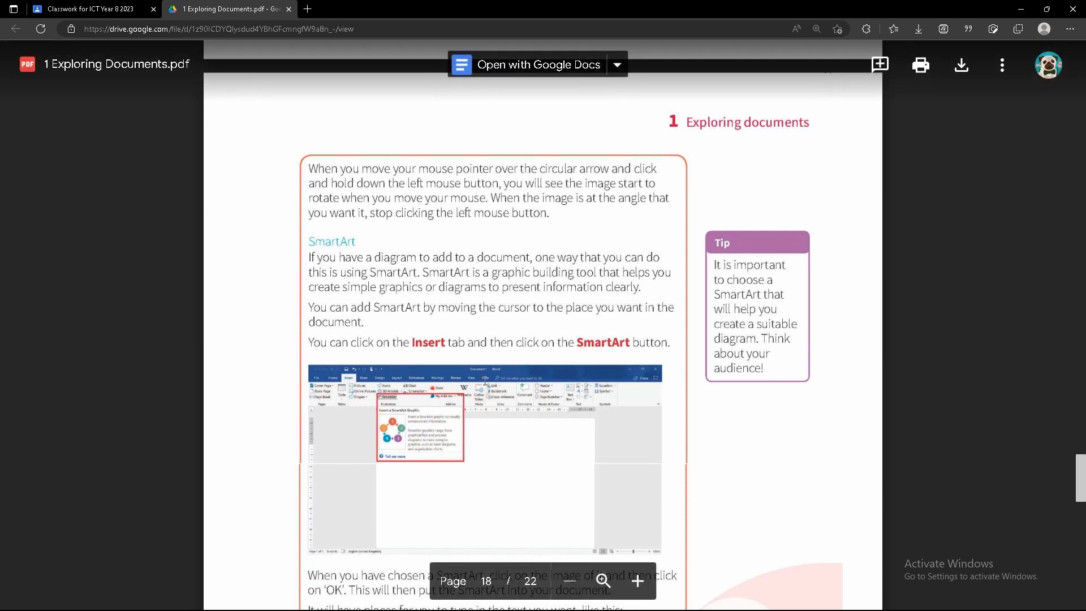
pyautogui.hotkey('alt', 'Tab')
# Step: Shrink the rotated feather picture from its lower corner and centre it horizontally on the page
pyautogui.click(684, 412)
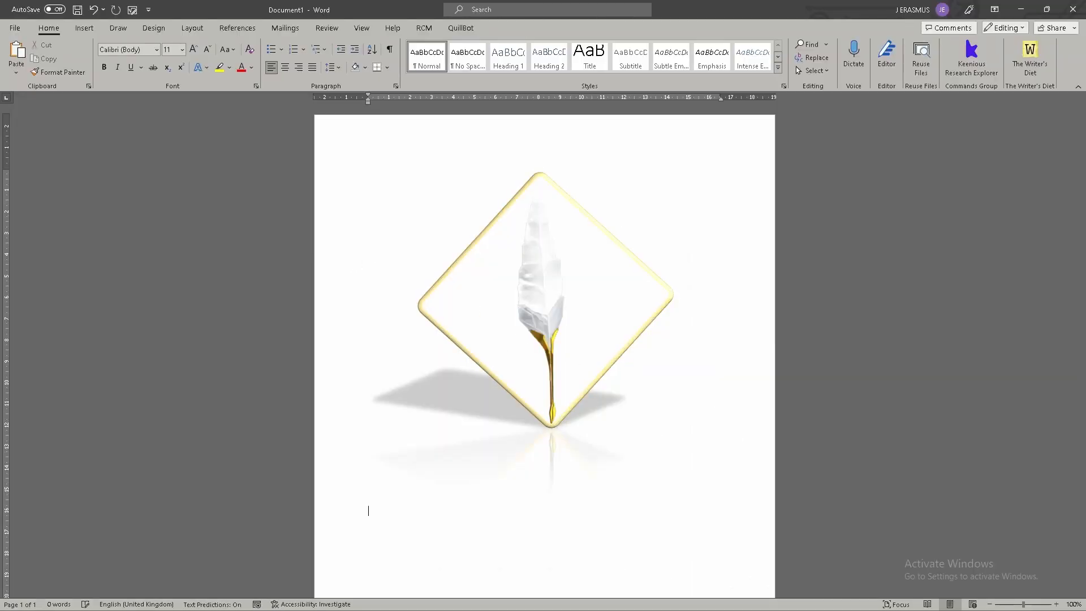
pyautogui.click(530, 298)
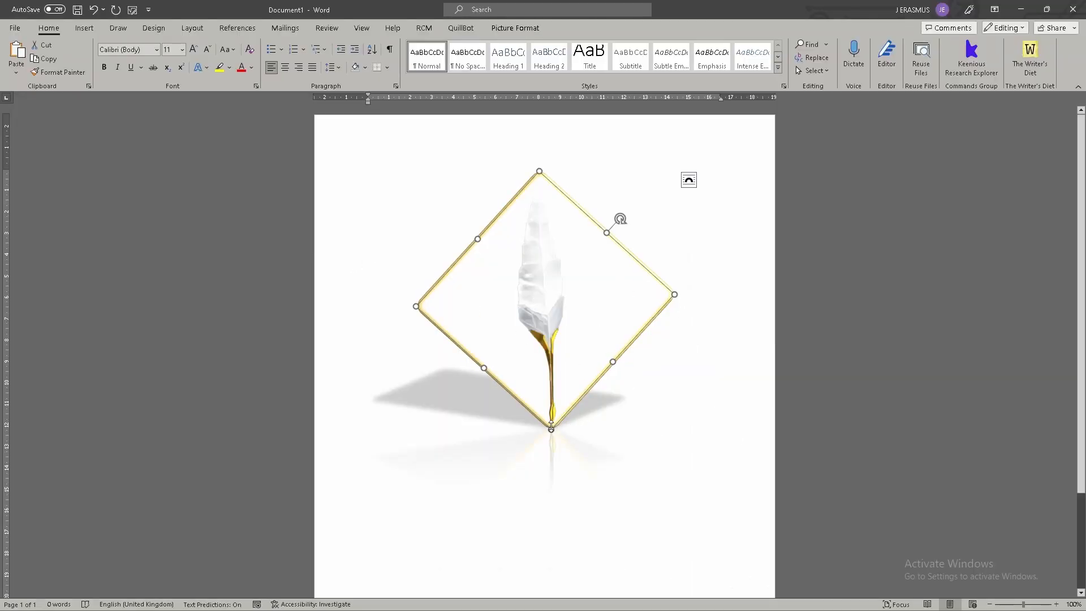
pyautogui.moveTo(553, 404); pyautogui.dragTo(534, 328)
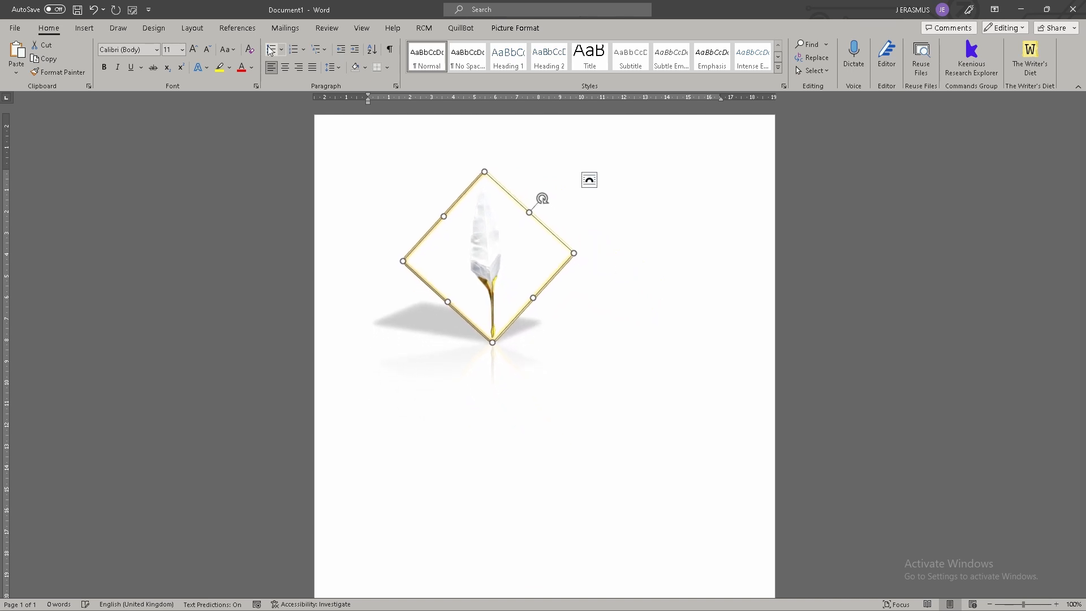
pyautogui.click(287, 67)
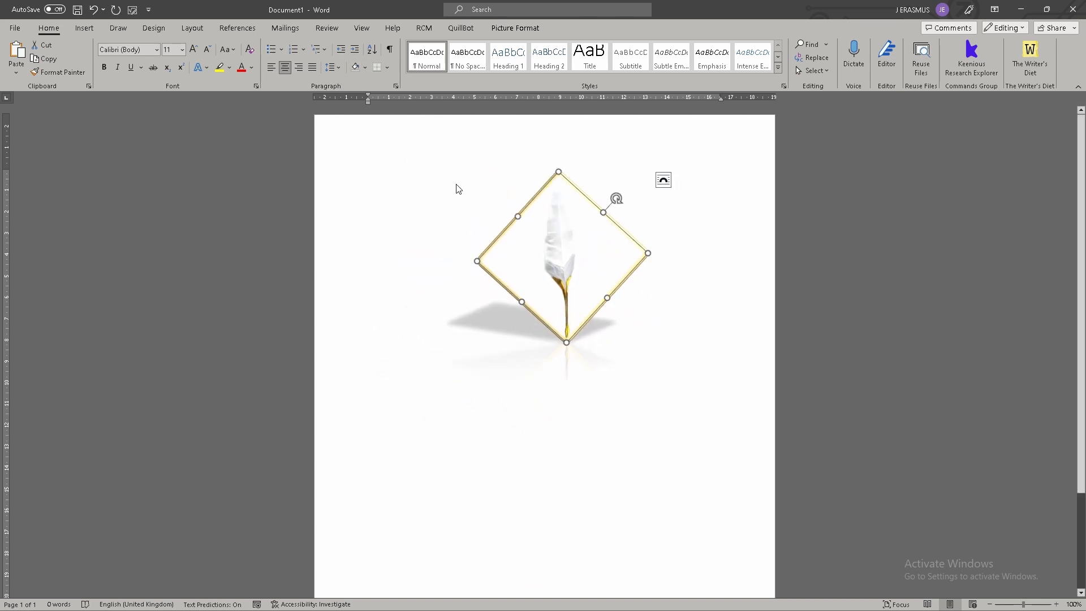
# Step: Add an empty line below the feather picture and open the SmartArt graphic chooser
pyautogui.click(733, 344)
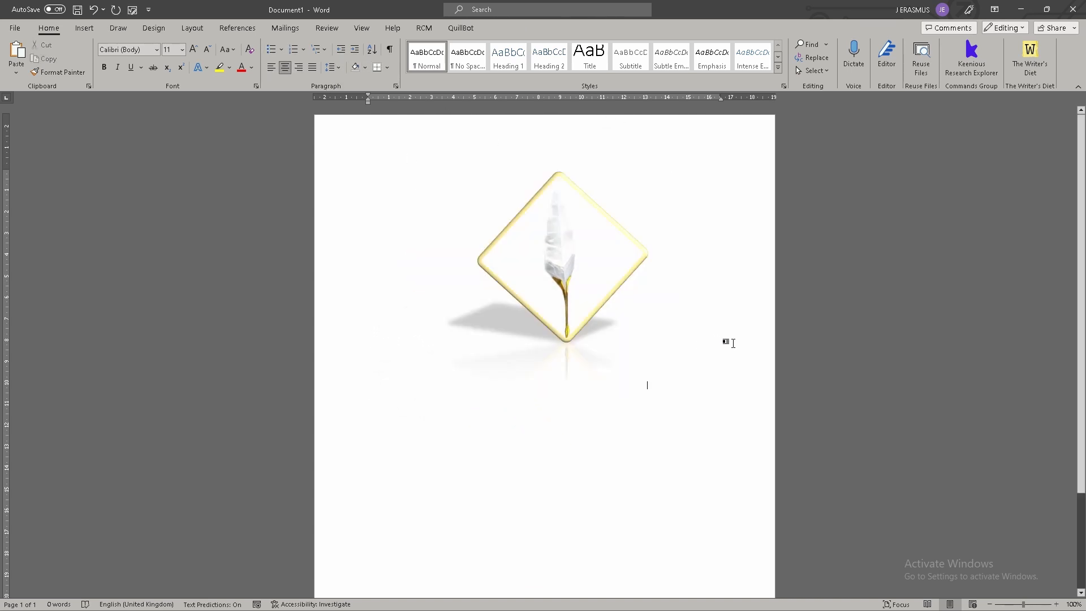
pyautogui.press('Return')
pyautogui.click(90, 28)
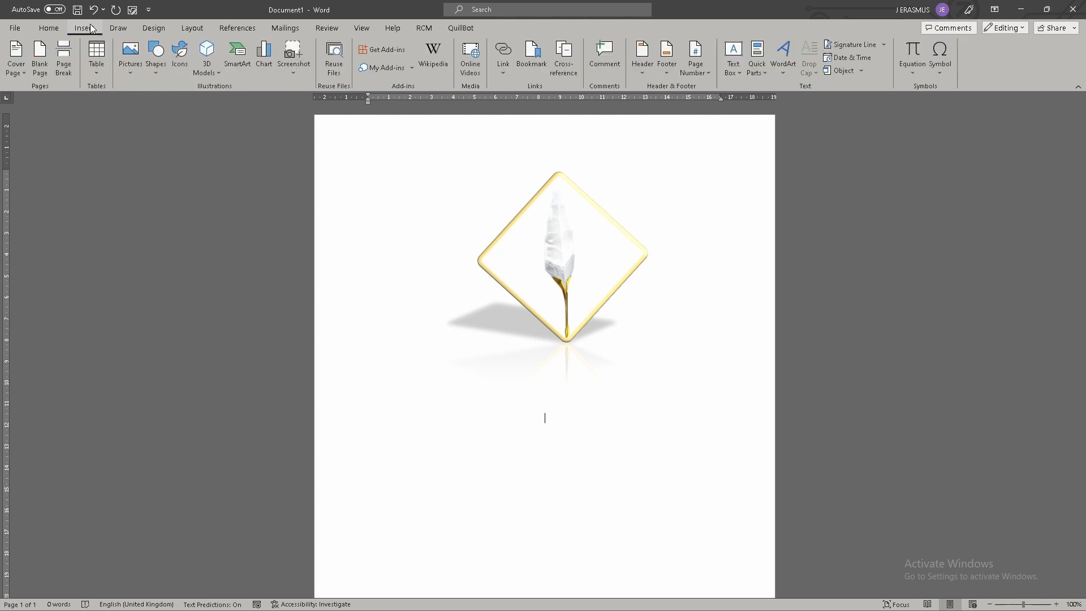
pyautogui.click(233, 62)
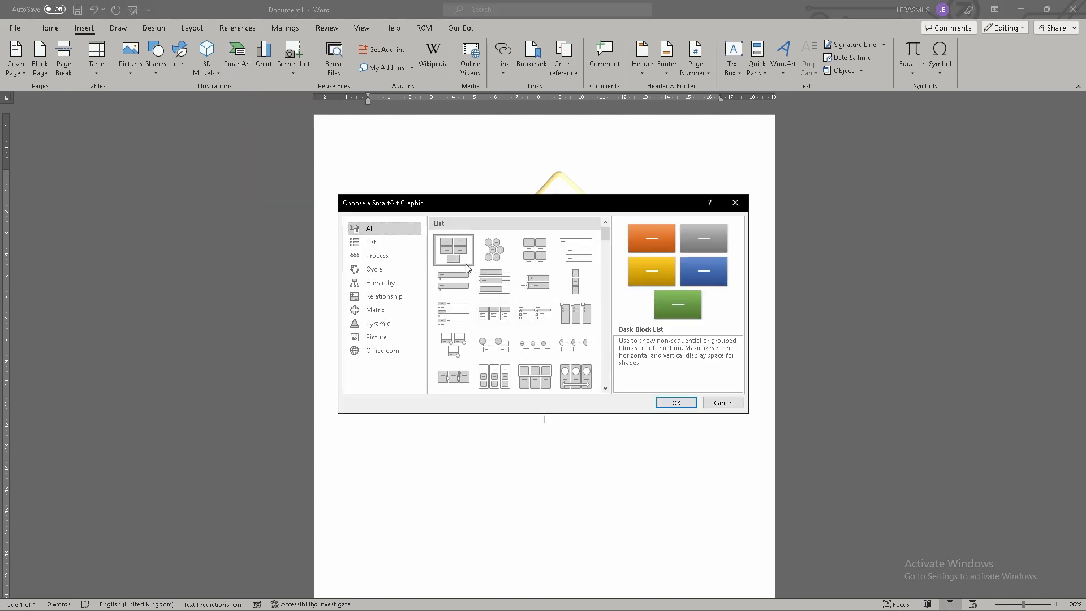
# Step: Preview the Hierarchy SmartArt layouts, including Labeled Hierarchy and Circle Picture Hierarchy
pyautogui.click(384, 284)
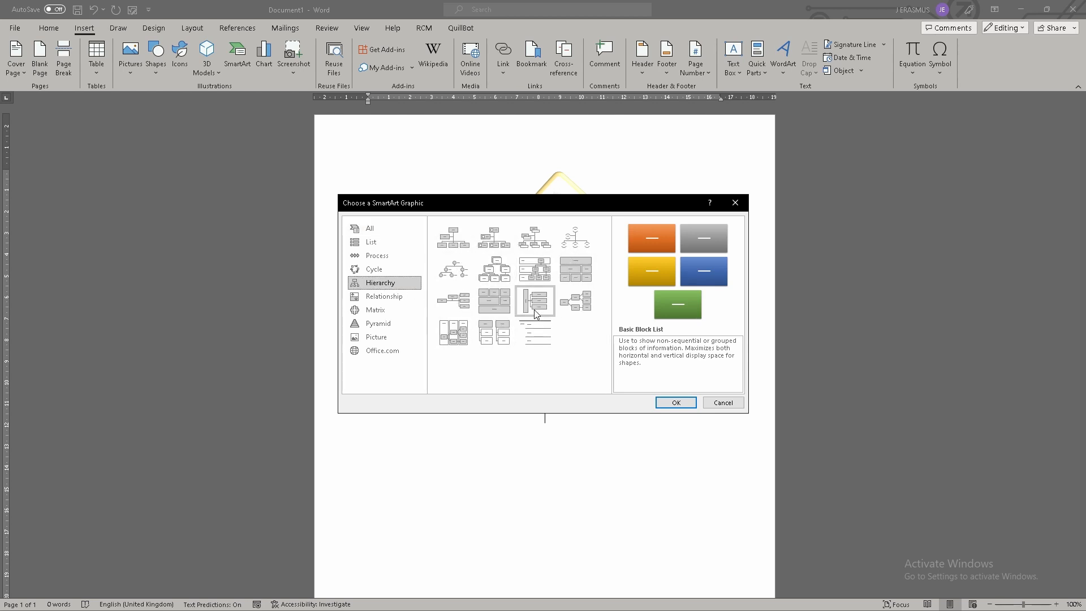
pyautogui.click(541, 275)
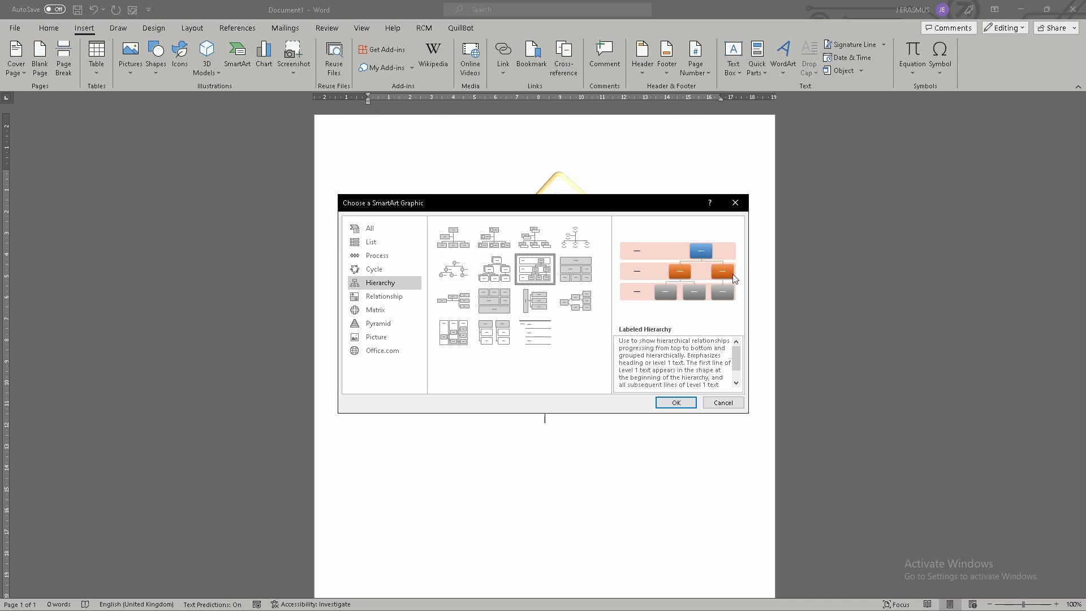
pyautogui.click(575, 301)
pyautogui.click(585, 249)
pyautogui.click(453, 270)
pyautogui.click(454, 332)
pyautogui.click(499, 340)
pyautogui.click(454, 333)
pyautogui.click(454, 271)
# Step: Browse the Matrix, Relationship, Picture and Cycle SmartArt categories, preview Continuous Cycle and Multidirectional Cycle, and close the chooser
pyautogui.click(375, 310)
pyautogui.click(385, 296)
pyautogui.click(376, 336)
pyautogui.scroll(-1, 537, 339)
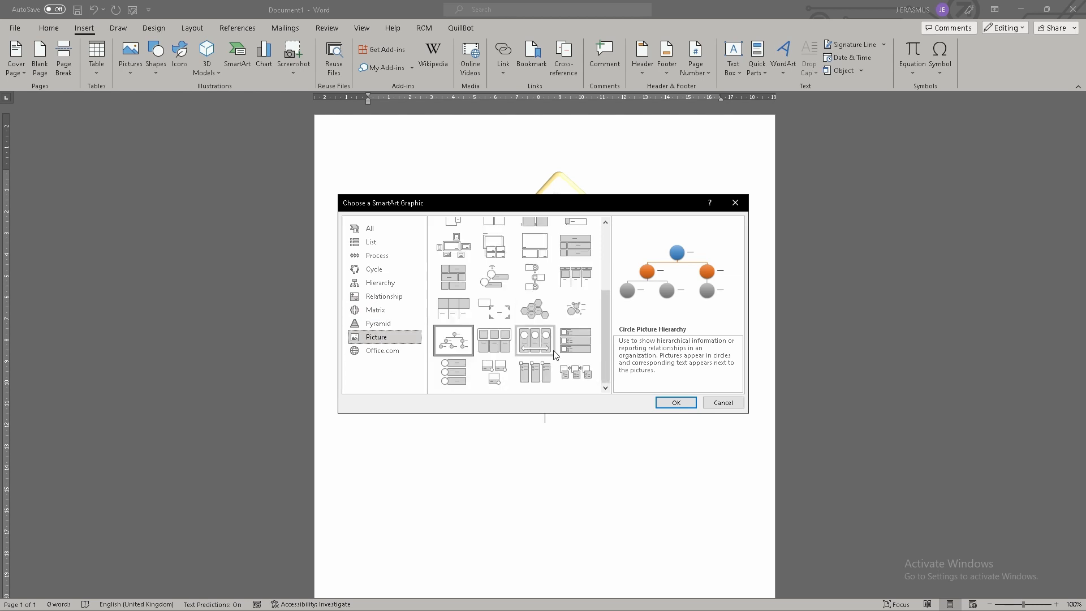
pyautogui.scroll(1, 554, 355)
pyautogui.click(378, 270)
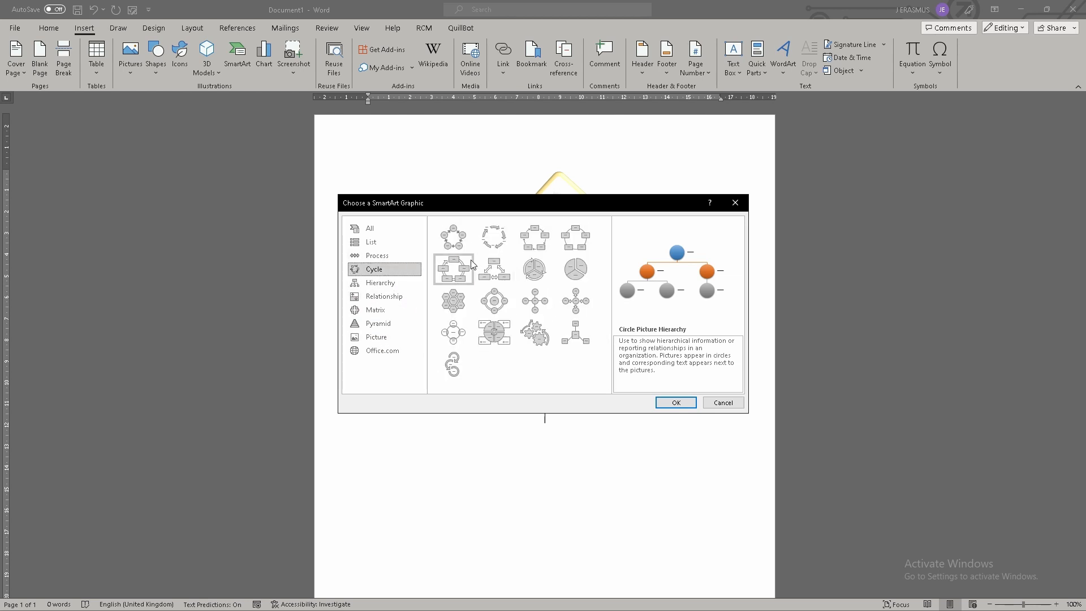
pyautogui.click(453, 268)
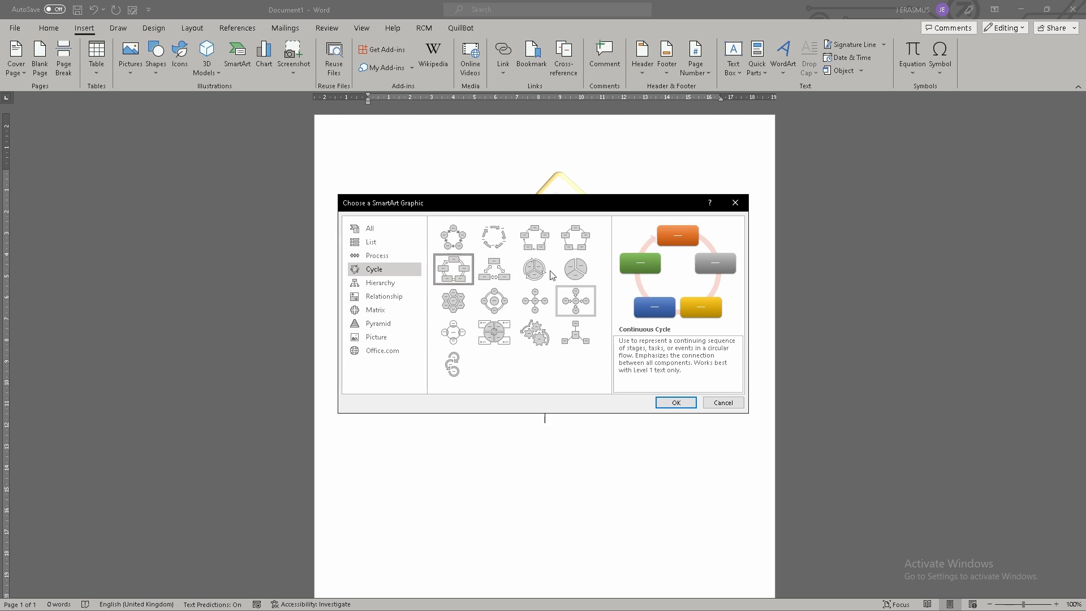
pyautogui.click(493, 269)
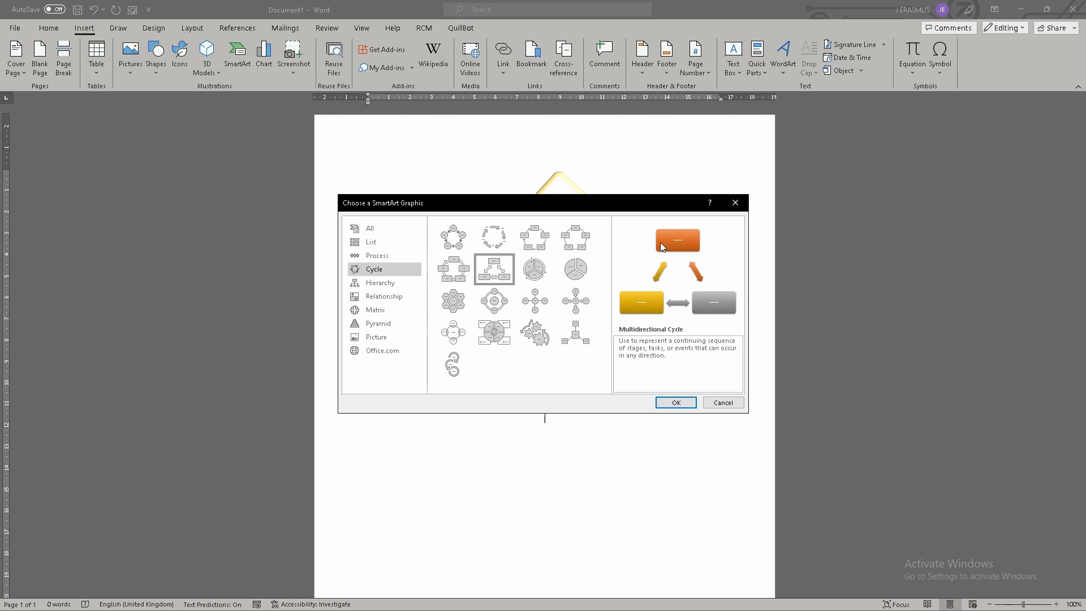
pyautogui.click(379, 228)
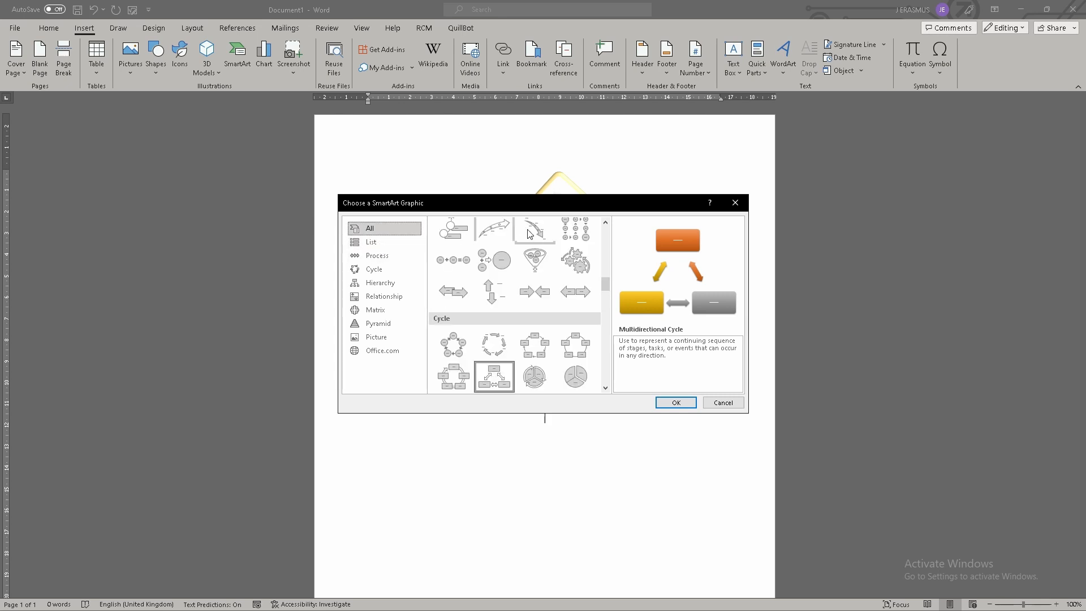
pyautogui.click(735, 202)
# Step: Reopen the SmartArt chooser and look through its List, Process, Hierarchy, Pyramid, Cycle and Relationship categories
pyautogui.click(237, 57)
pyautogui.click(371, 242)
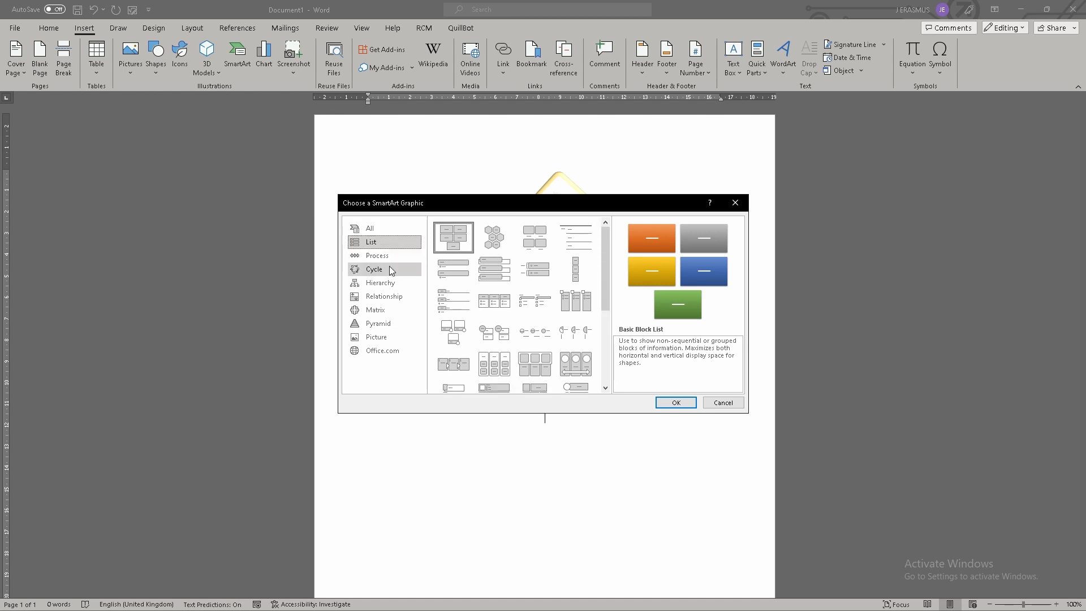
pyautogui.click(377, 256)
pyautogui.click(380, 282)
pyautogui.click(378, 323)
pyautogui.click(374, 270)
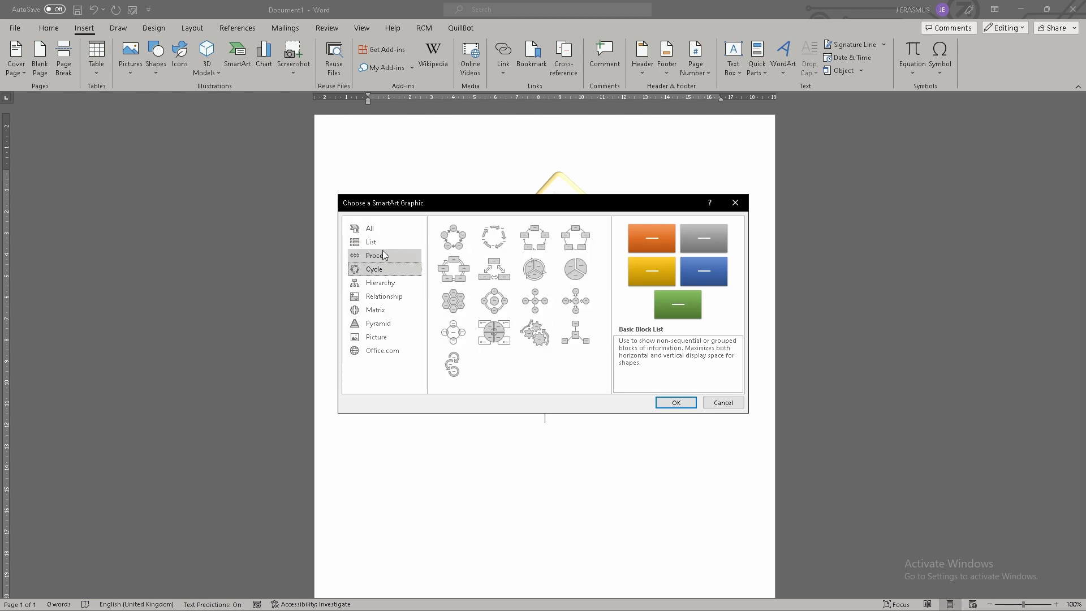
pyautogui.click(382, 230)
pyautogui.click(371, 242)
pyautogui.click(377, 256)
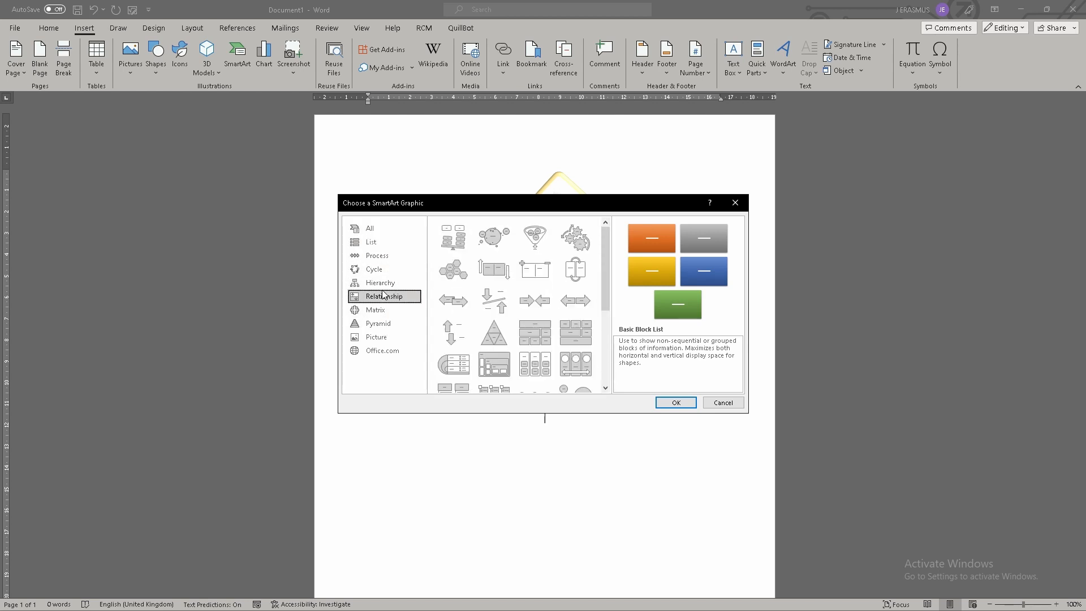
pyautogui.click(386, 247)
# Step: Preview the Process SmartArt layouts, including Increasing Arrows Process, Basic Timeline and Basic Process
pyautogui.click(378, 256)
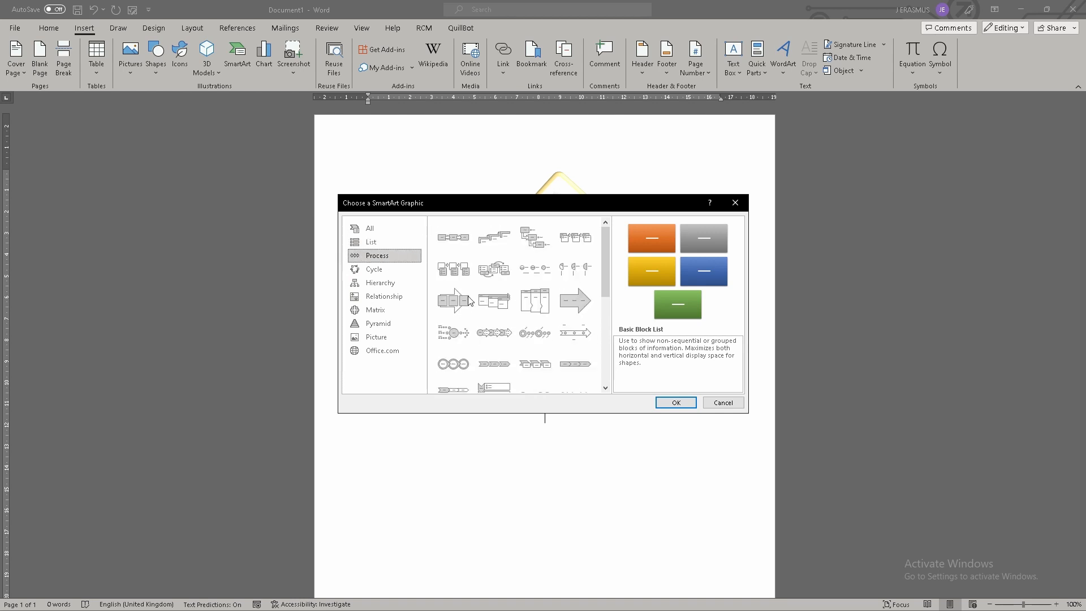
pyautogui.click(508, 309)
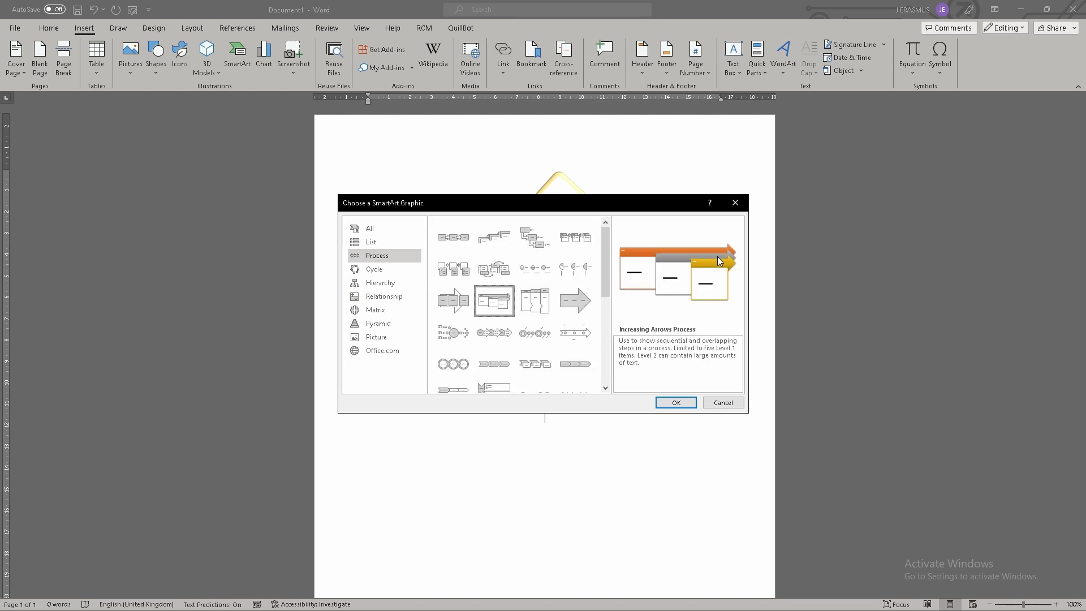
pyautogui.click(455, 335)
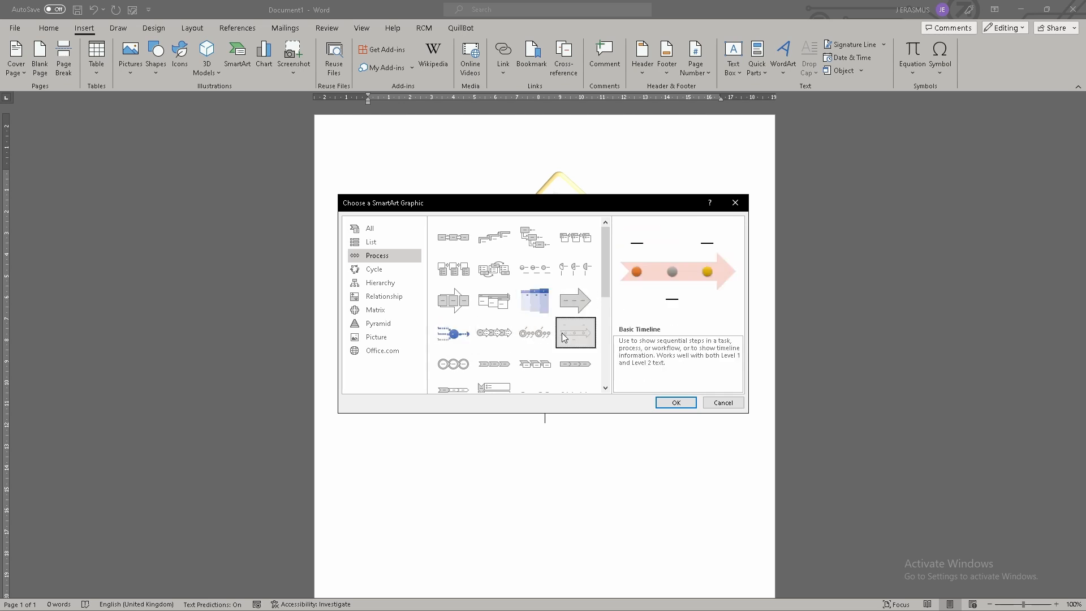
pyautogui.click(534, 300)
pyautogui.click(453, 299)
pyautogui.click(534, 269)
pyautogui.click(577, 269)
pyautogui.click(494, 237)
pyautogui.click(453, 237)
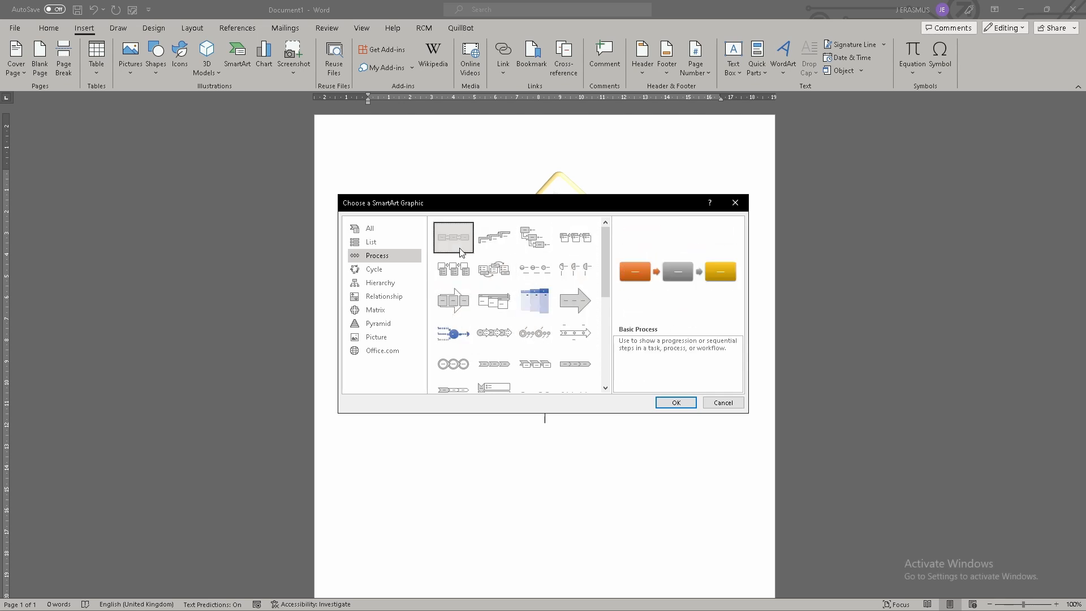
# Step: Preview Basic Block List among all SmartArt layouts and close the chooser without inserting a graphic
pyautogui.click(375, 230)
pyautogui.scroll(3, 500, 300)
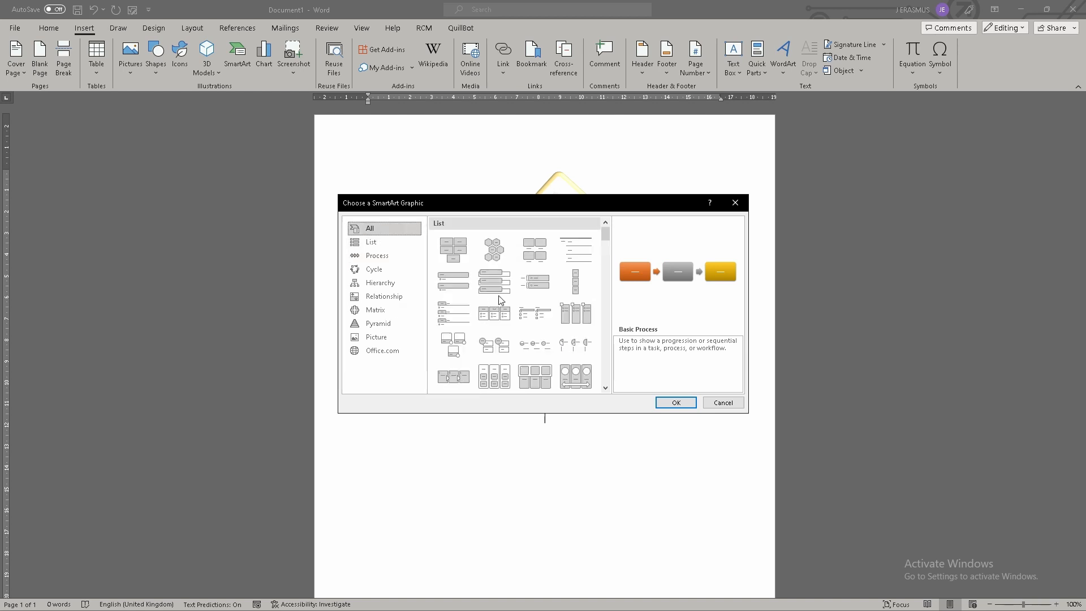
pyautogui.click(459, 250)
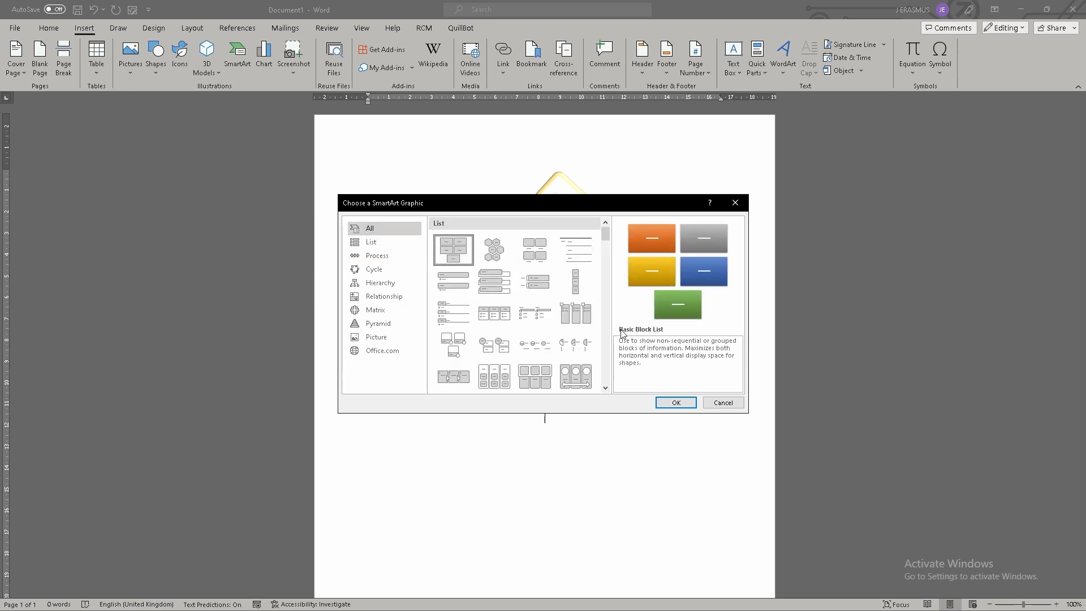
pyautogui.click(735, 202)
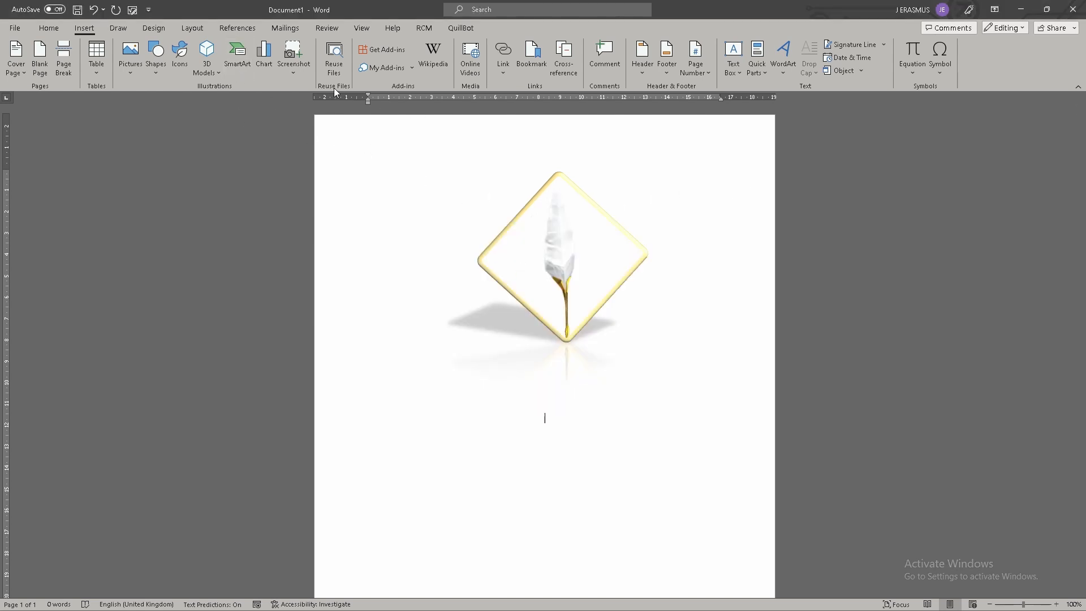
# Step: Reopen the SmartArt chooser and preview the first rows of List layouts, including Lined List and Square Accent List
pyautogui.click(238, 57)
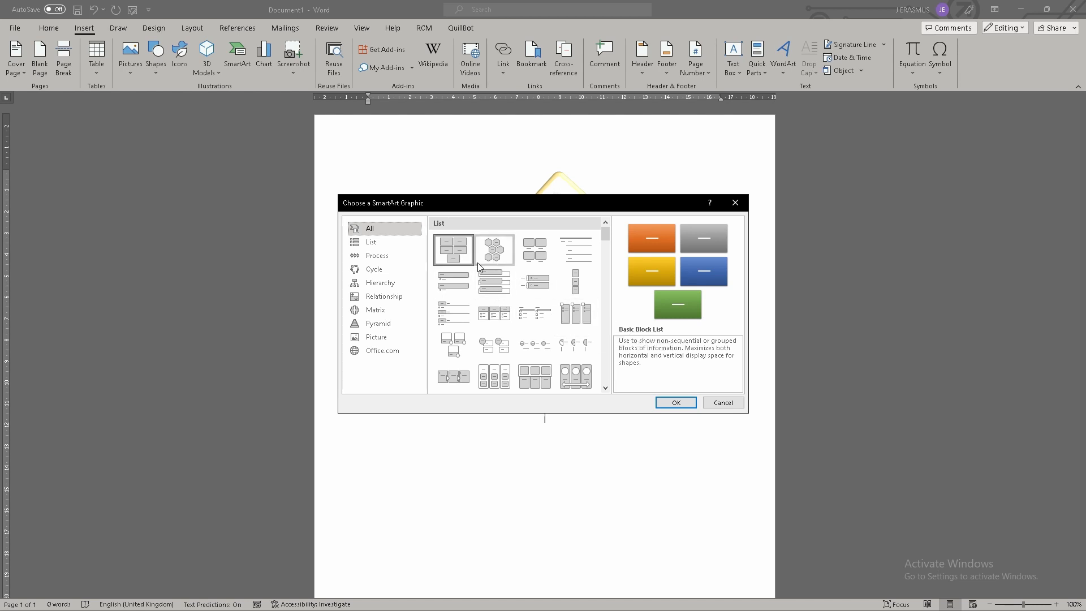
pyautogui.click(494, 249)
pyautogui.click(534, 250)
pyautogui.click(580, 259)
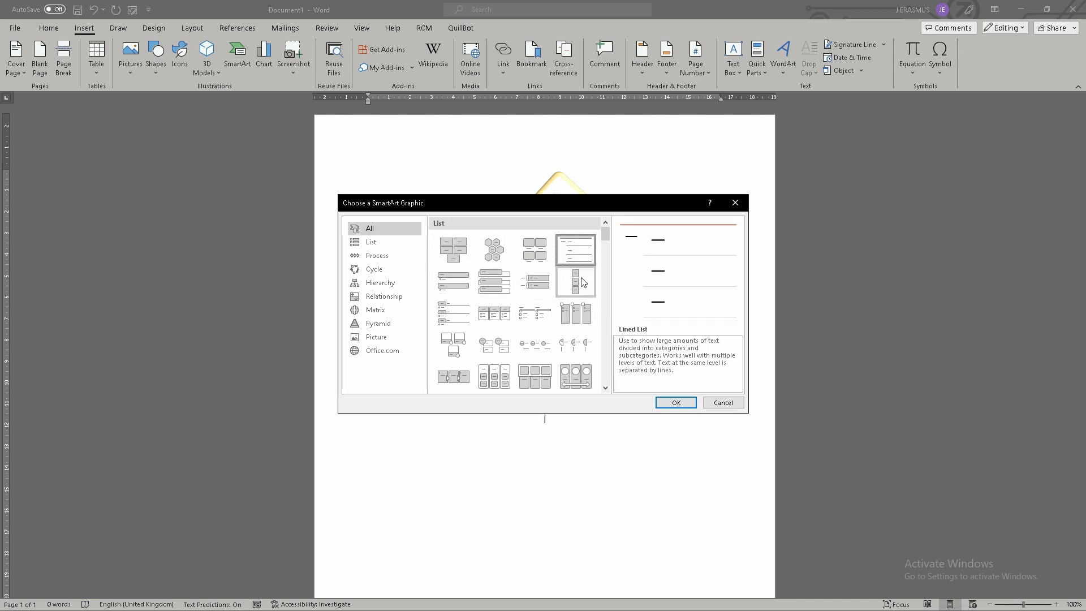
pyautogui.click(583, 283)
pyautogui.click(538, 283)
pyautogui.click(498, 284)
pyautogui.click(465, 285)
pyautogui.click(457, 313)
pyautogui.click(494, 314)
pyautogui.click(534, 315)
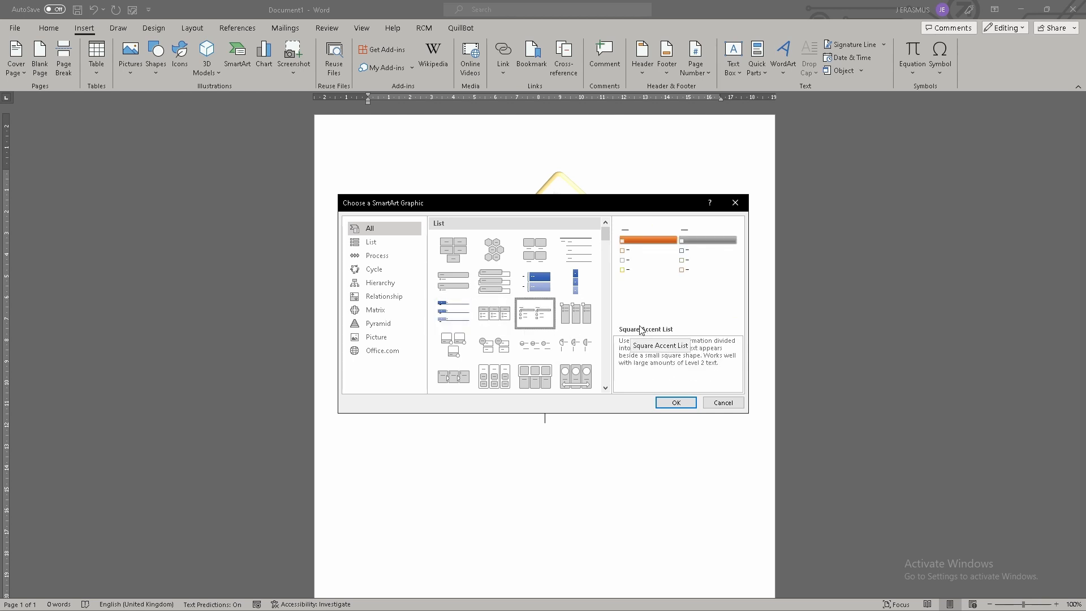
# Step: Preview further SmartArt layouts in the complete list, including Tab List and Pie Process
pyautogui.click(575, 343)
pyautogui.click(494, 344)
pyautogui.click(453, 344)
pyautogui.click(453, 281)
pyautogui.click(494, 312)
pyautogui.click(453, 313)
pyautogui.scroll(-5, 566, 354)
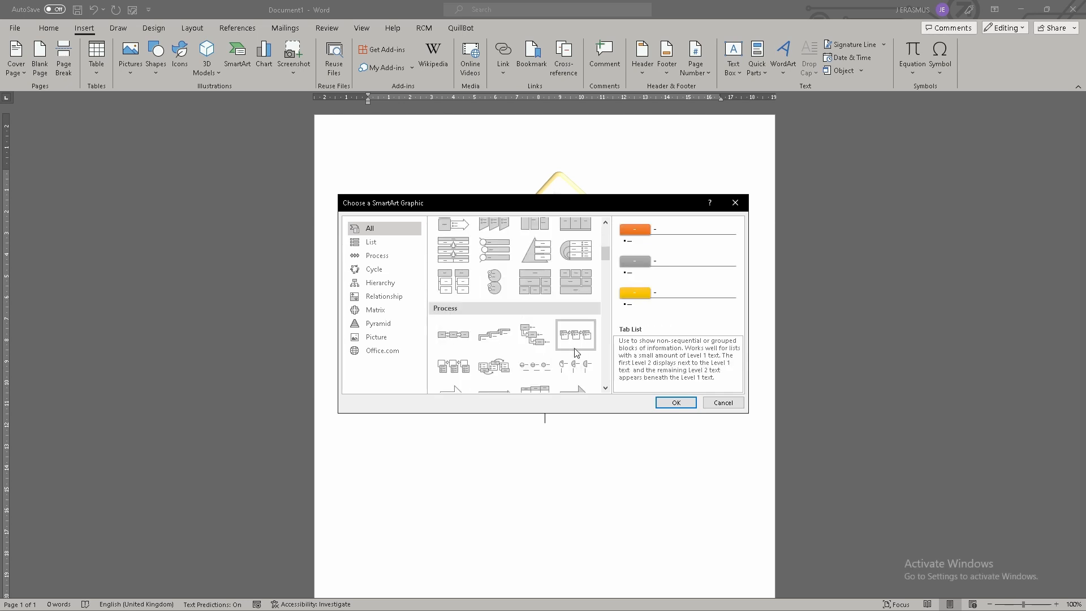
pyautogui.scroll(5, 576, 351)
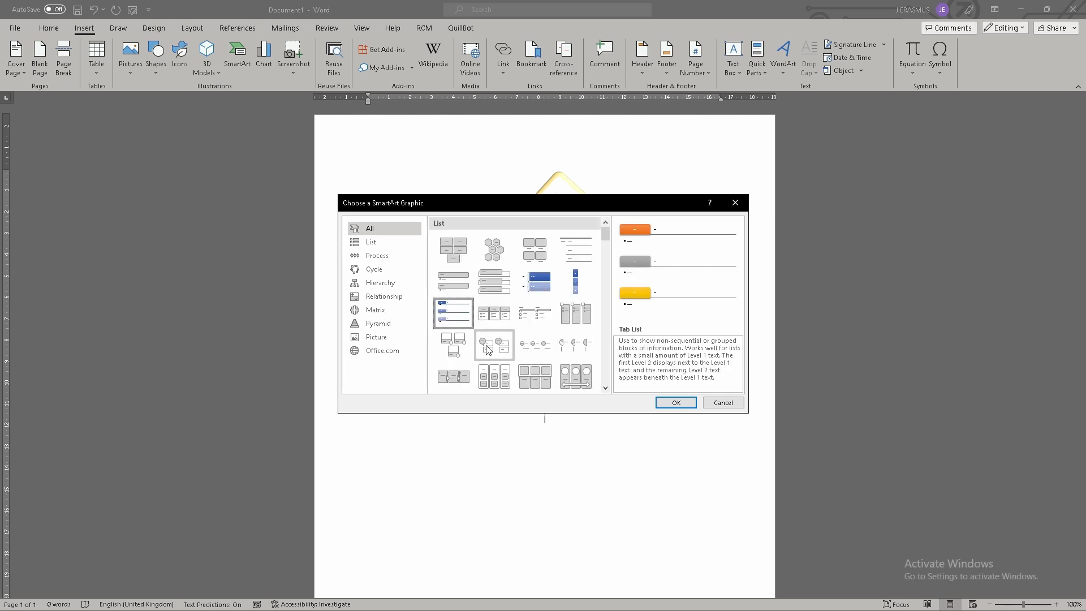
pyautogui.click(575, 351)
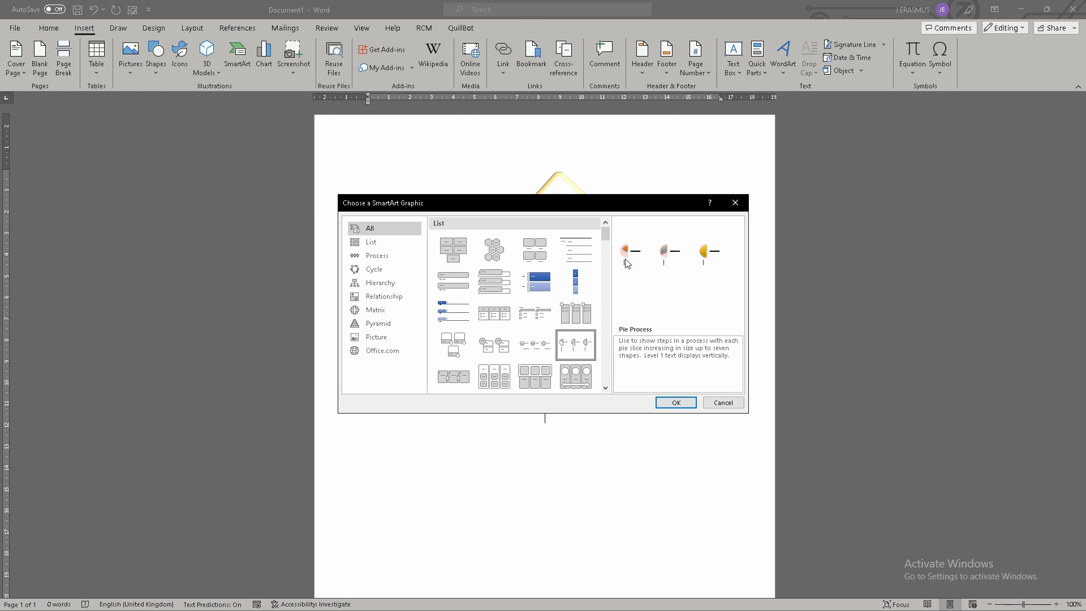
# Step: Insert a Basic Block List SmartArt graphic below the feather picture
pyautogui.click(453, 250)
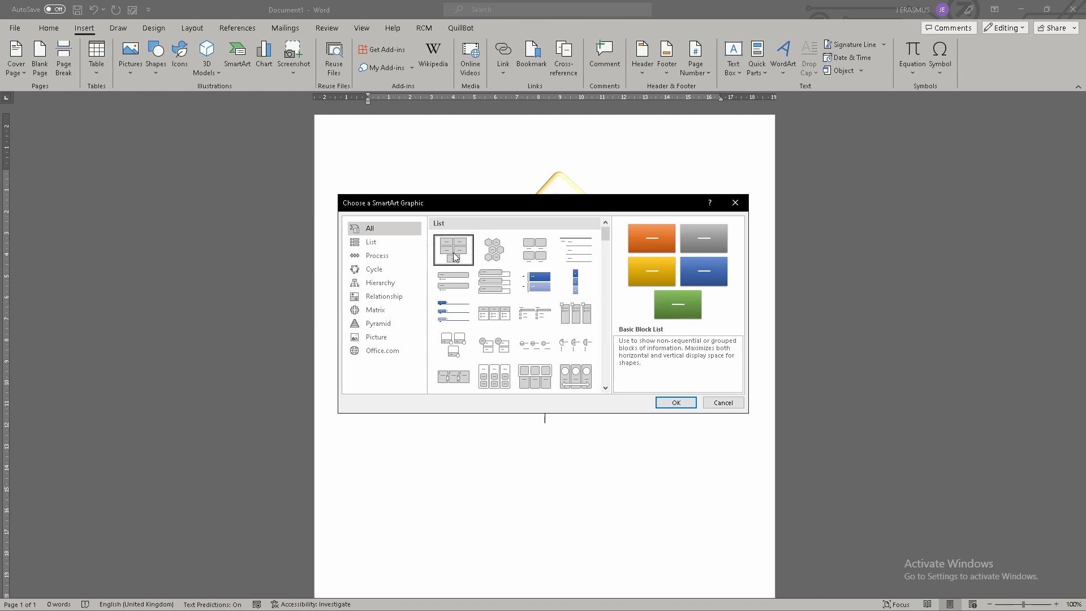
pyautogui.click(676, 402)
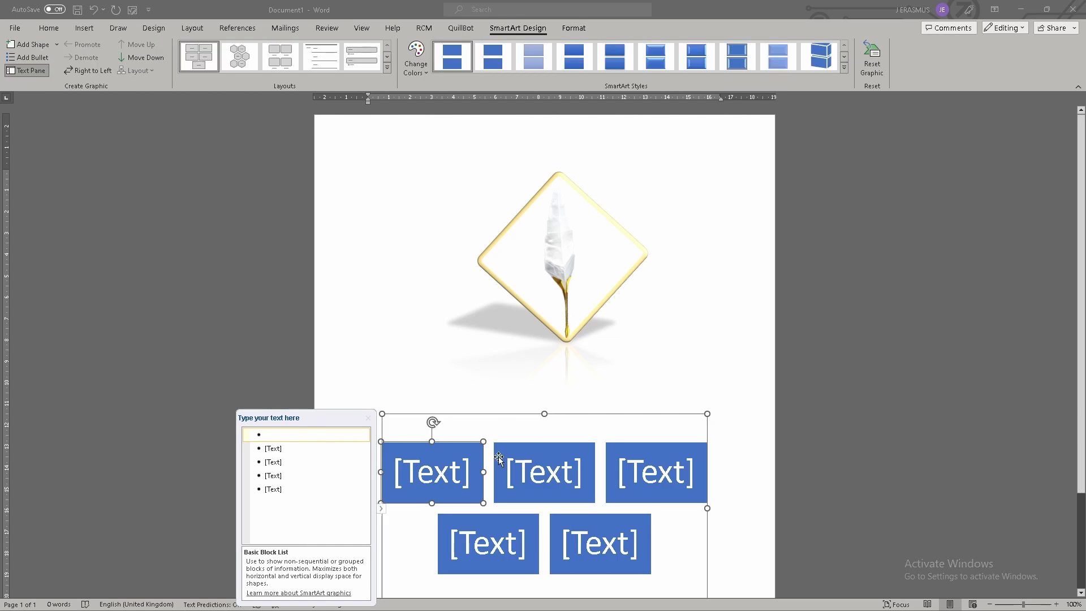
# Step: Read the PDF's instructions on SmartArt text boxes, Shape Fill and the activities in the browser, and return to the Word document
pyautogui.hotkey('alt', 'Tab')
pyautogui.scroll(-4, 488, 357)
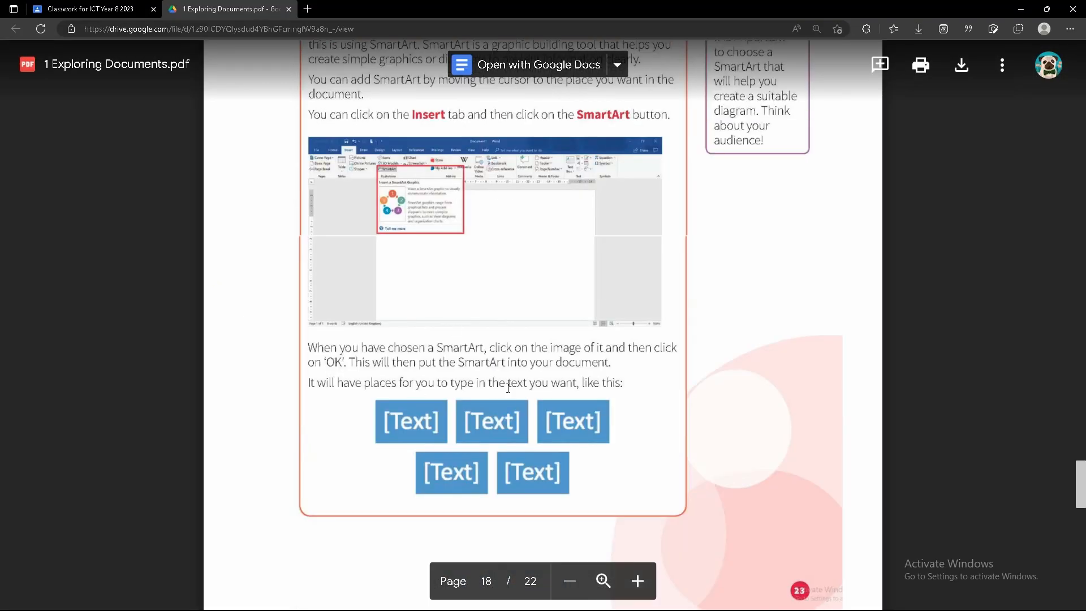
pyautogui.scroll(-5, 507, 396)
pyautogui.scroll(3, 554, 320)
pyautogui.scroll(3, 473, 185)
pyautogui.scroll(2, 489, 414)
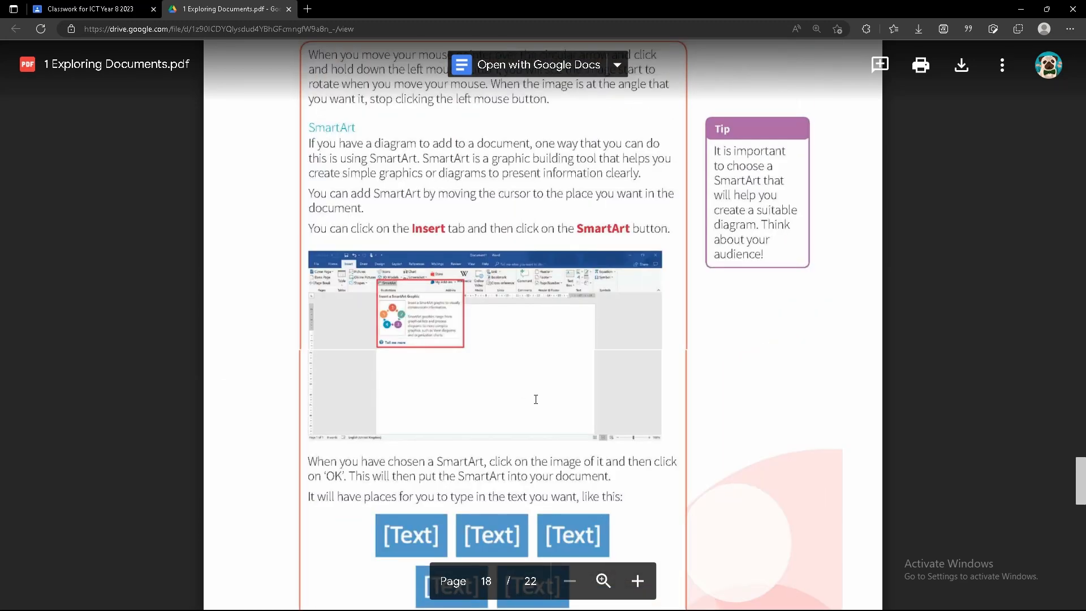
pyautogui.scroll(-10, 536, 400)
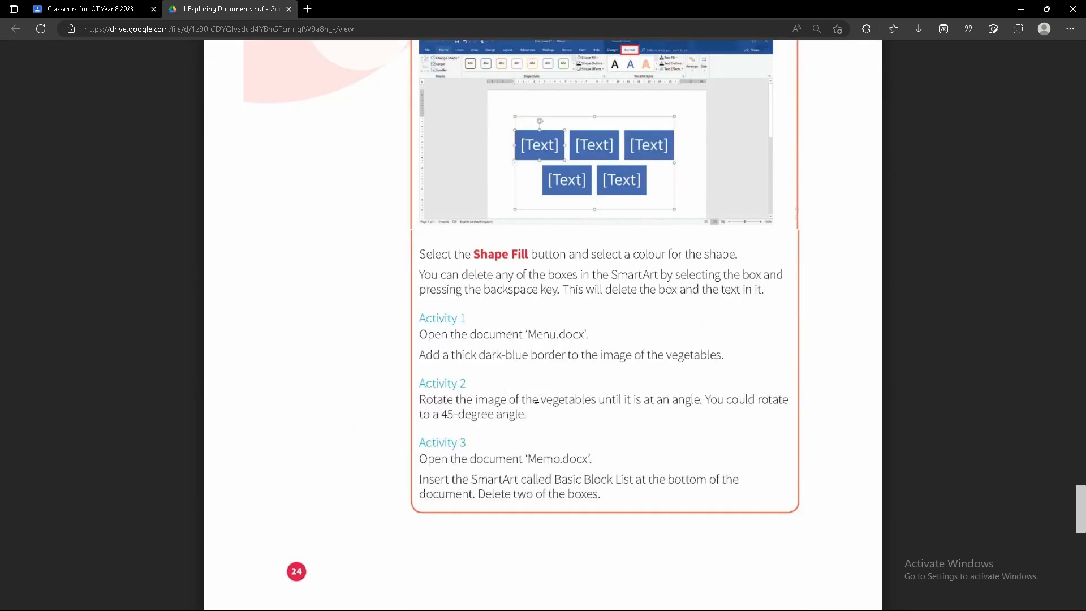
pyautogui.scroll(10, 536, 398)
pyautogui.hotkey('alt', 'Tab')
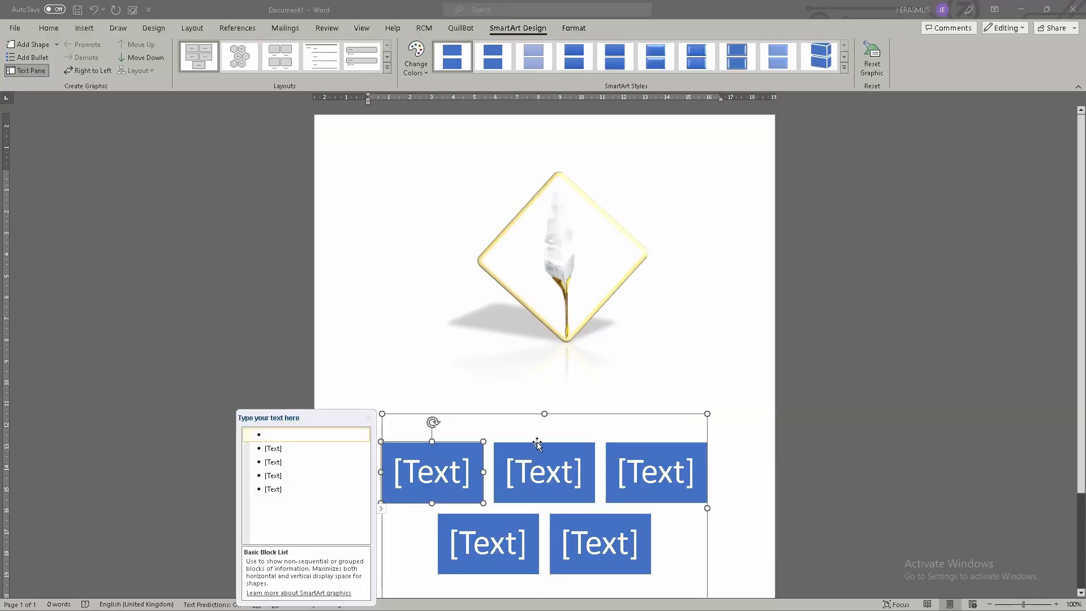
# Step: Enter "Cheese" as the text of the first box in the Basic Block List
pyautogui.click(537, 447)
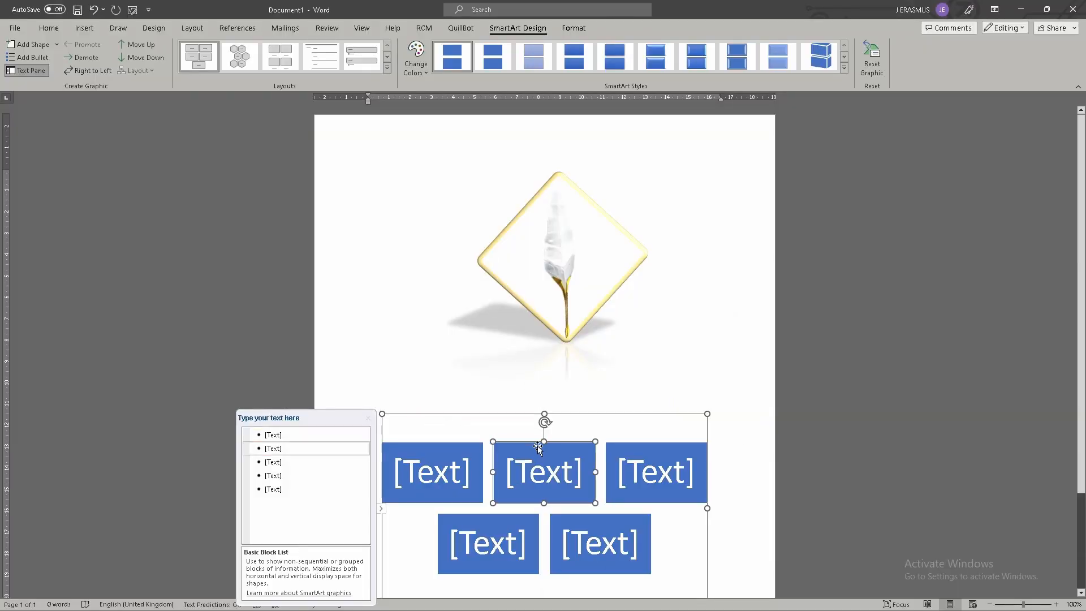
pyautogui.click(457, 461)
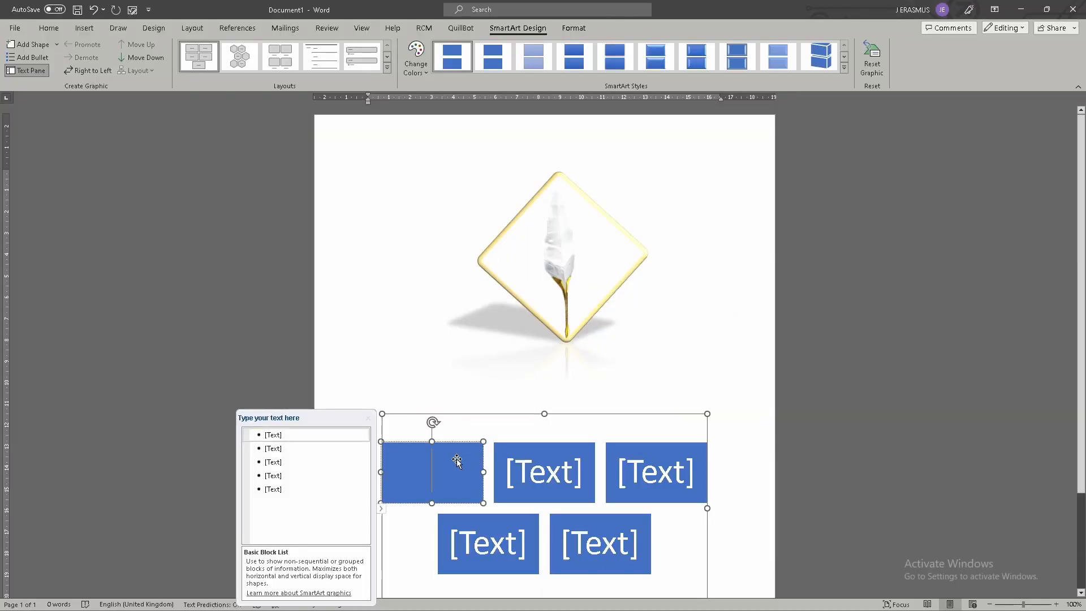
pyautogui.write('Cheese')
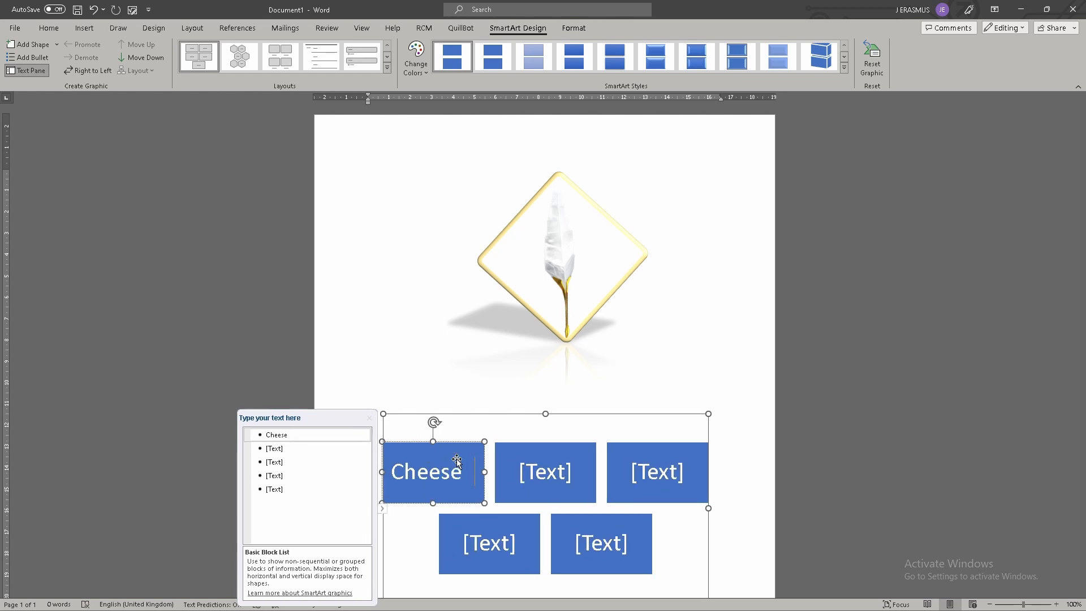
# Step: Enter "Knees" in the second box and "Geese" in the third box of the Basic Block List
pyautogui.click(579, 479)
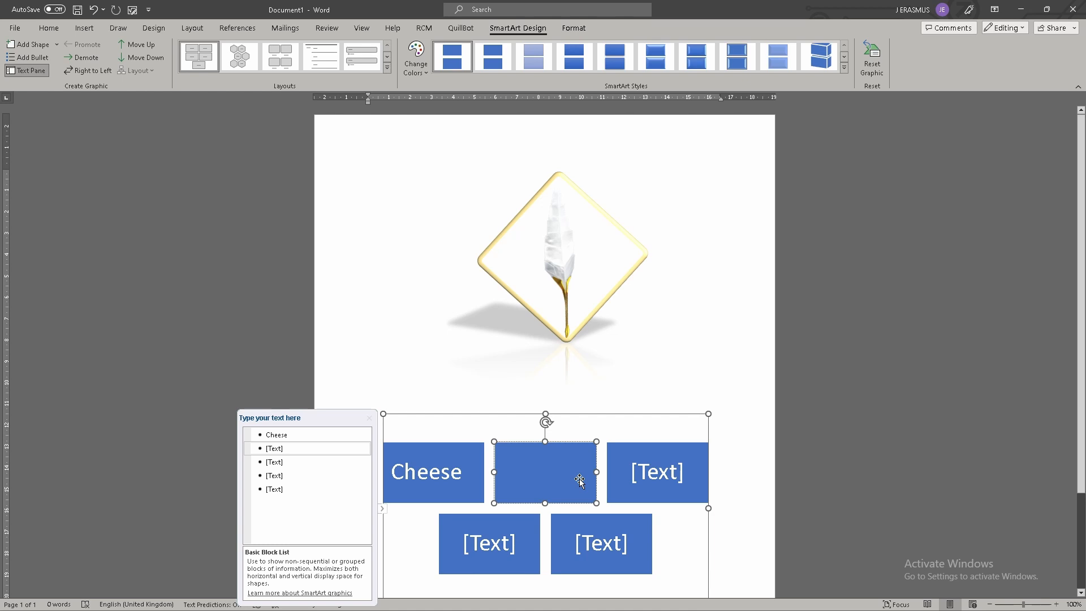
pyautogui.write('Knees')
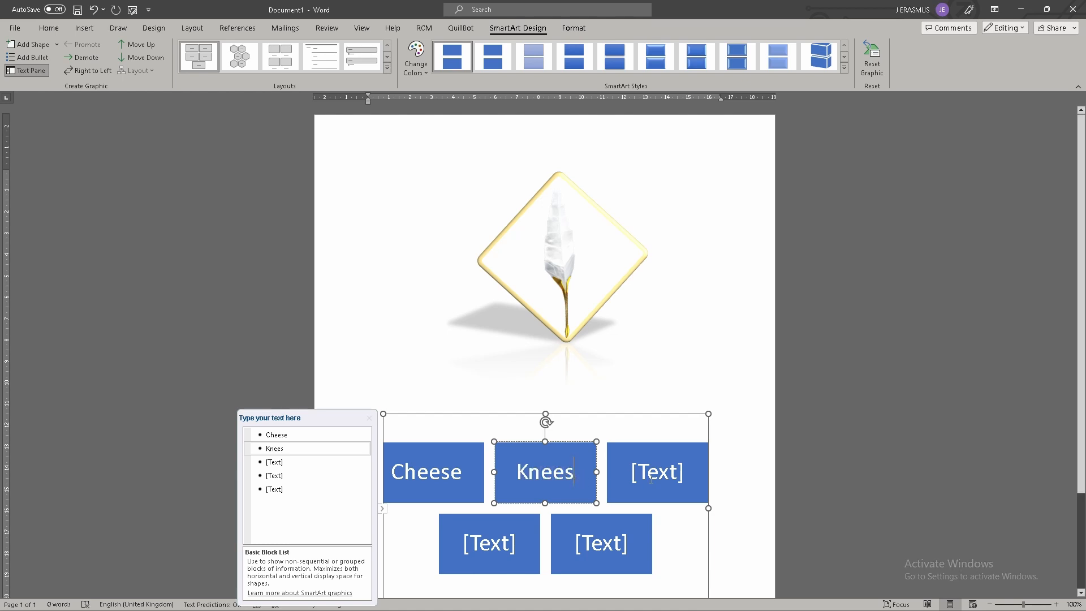
pyautogui.click(650, 479)
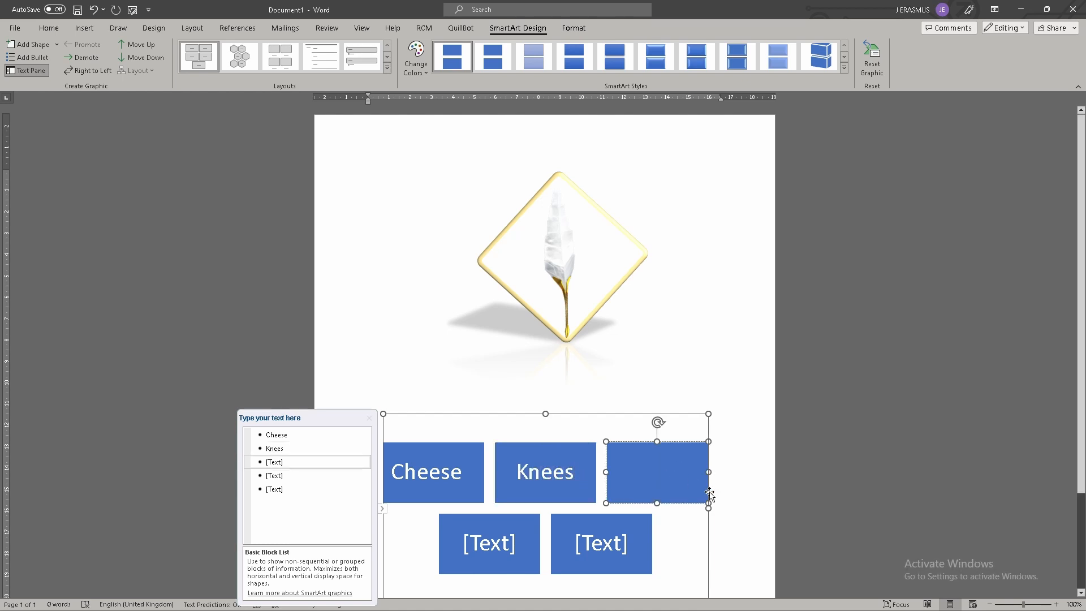
pyautogui.write('Geese')
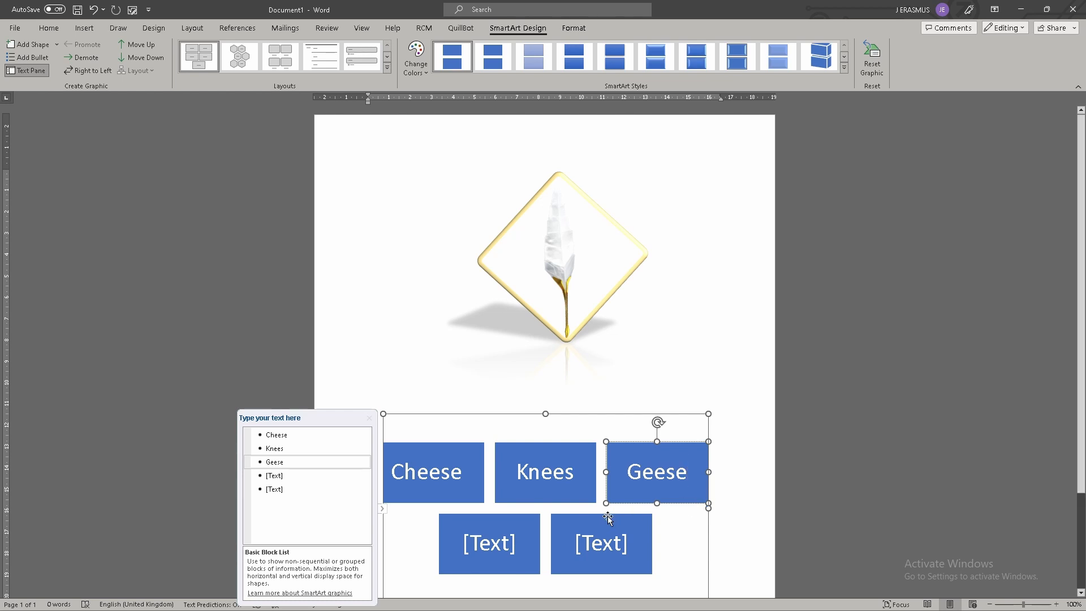
# Step: Select the empty fourth box, bring up the On-Screen Keyboard to view its keys, and close it
pyautogui.click(524, 519)
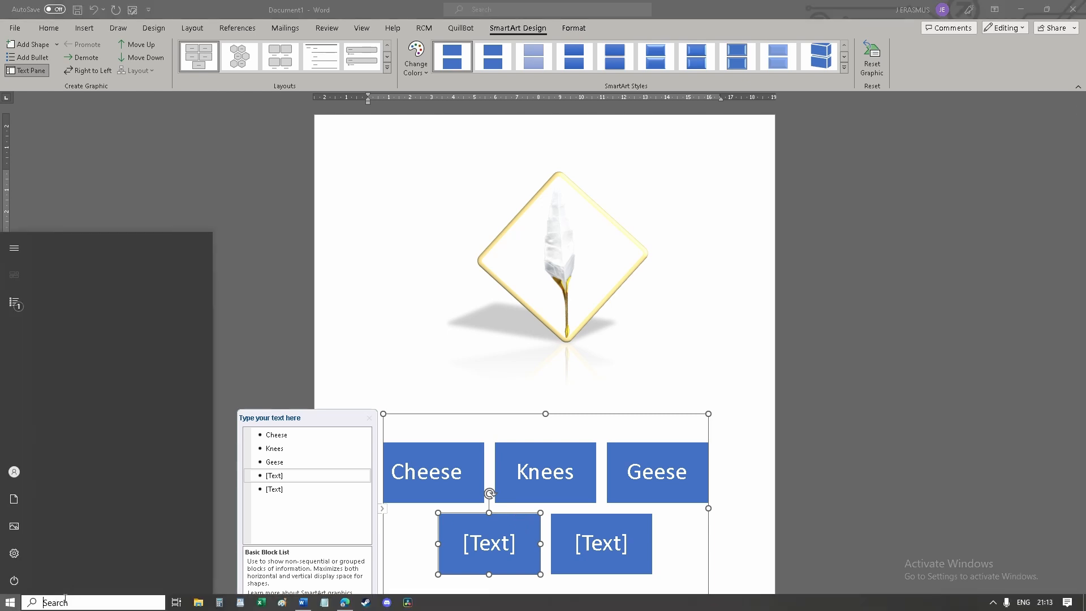
pyautogui.click(68, 602)
pyautogui.write('on')
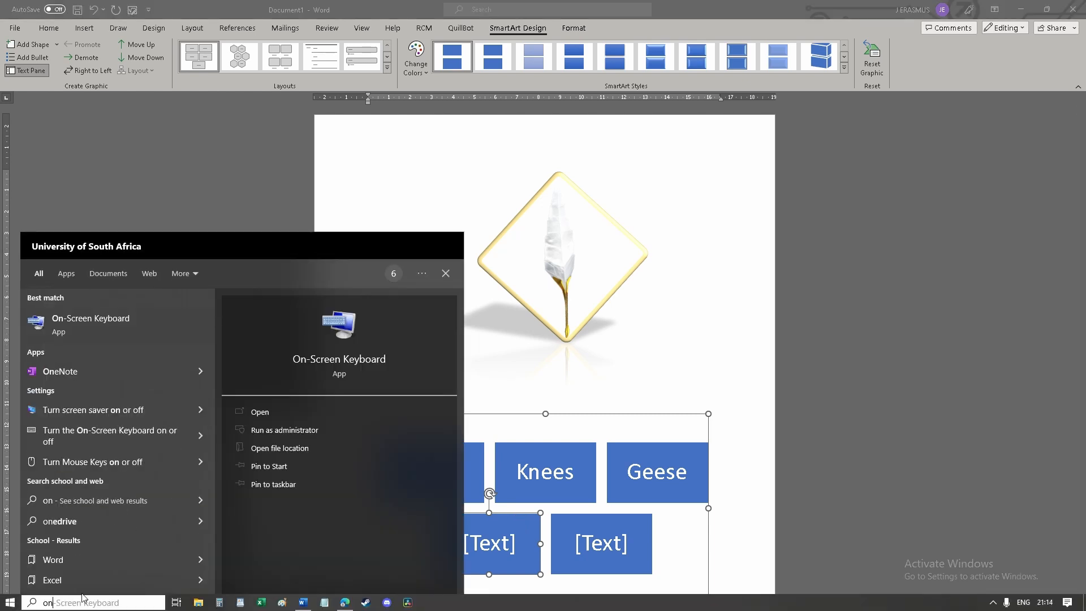
pyautogui.click(152, 324)
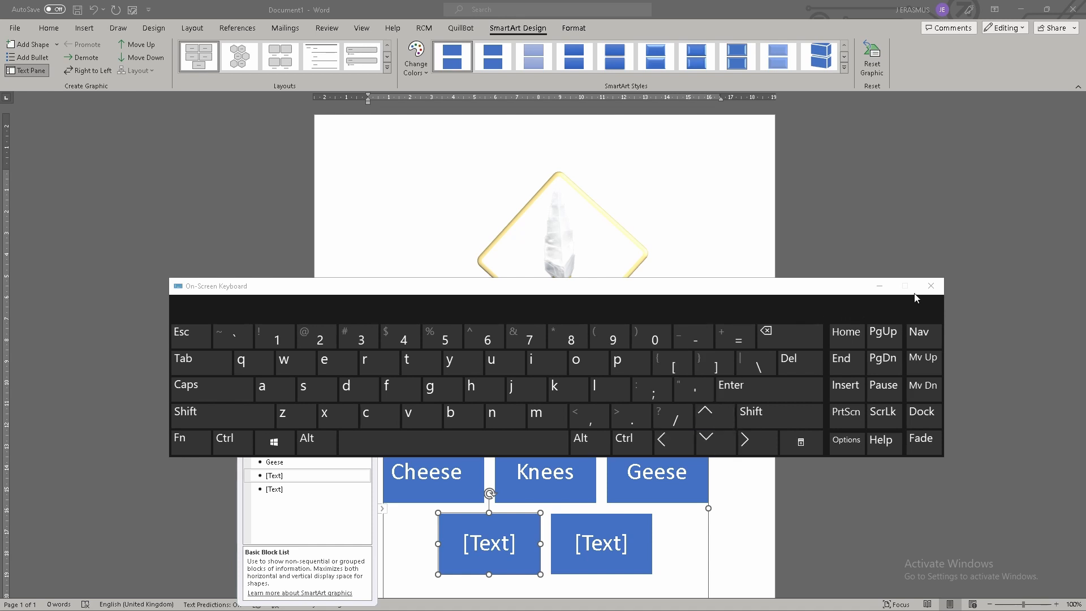
pyautogui.click(931, 286)
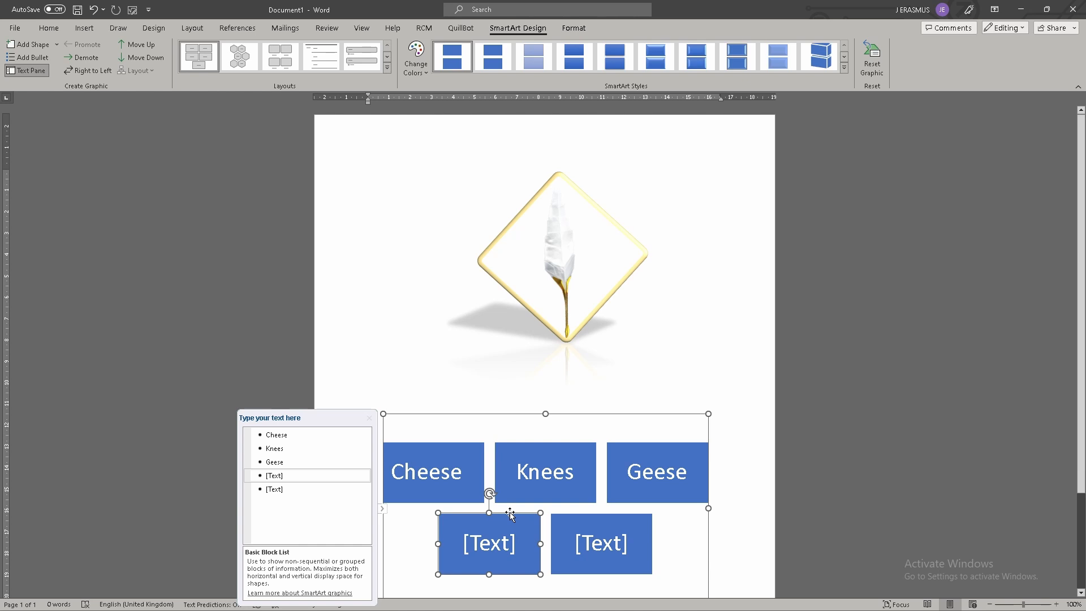
# Step: Remove the two unused text boxes from the Basic Block List and deselect the graphic
pyautogui.press('Delete')
pyautogui.scroll(-1, 668, 484)
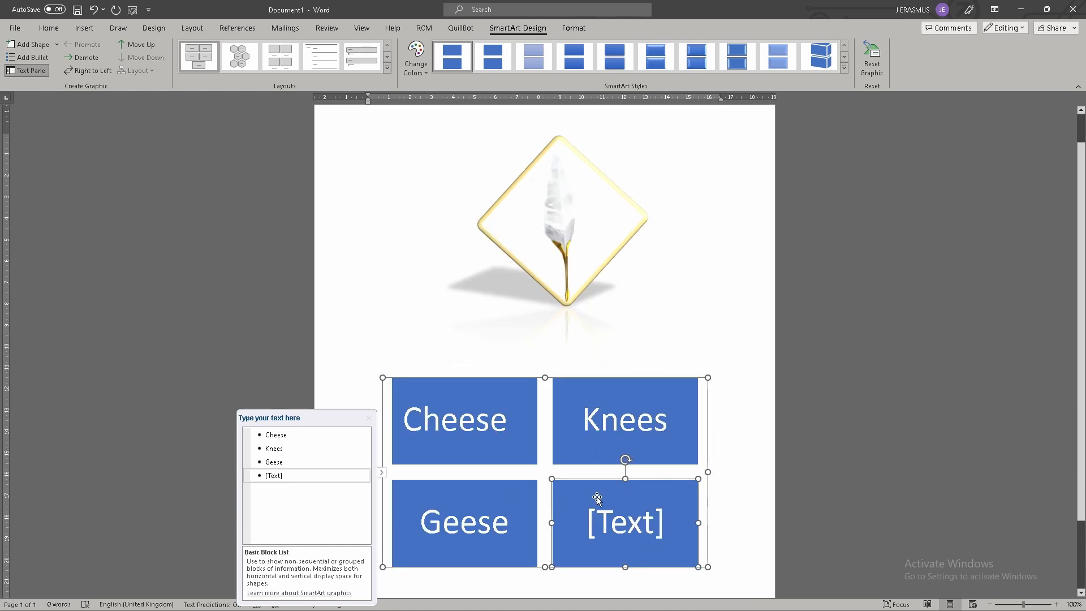
pyautogui.rightClick(578, 480)
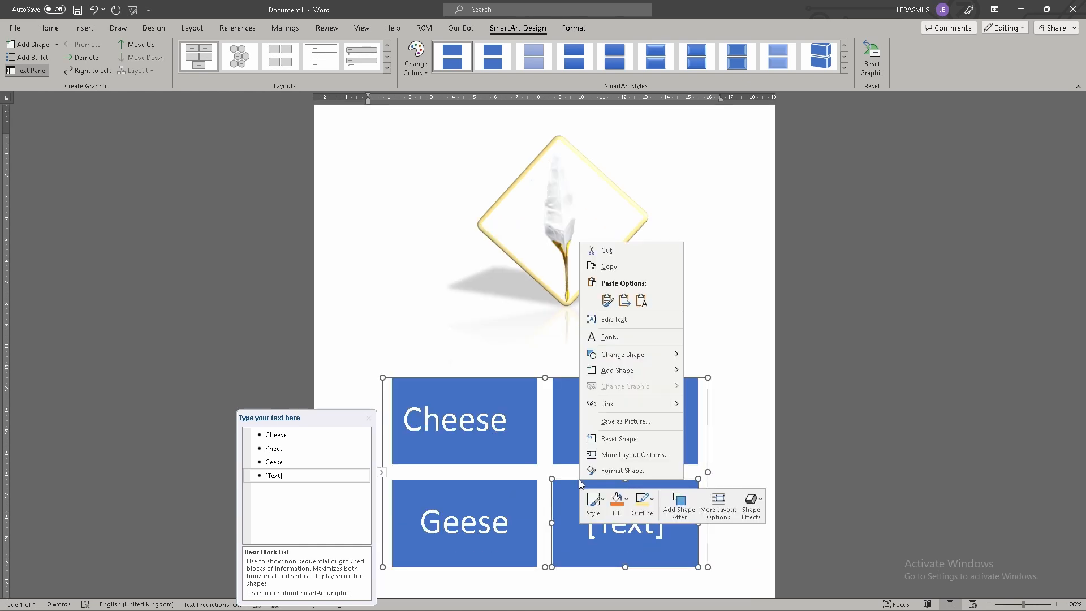
pyautogui.click(634, 256)
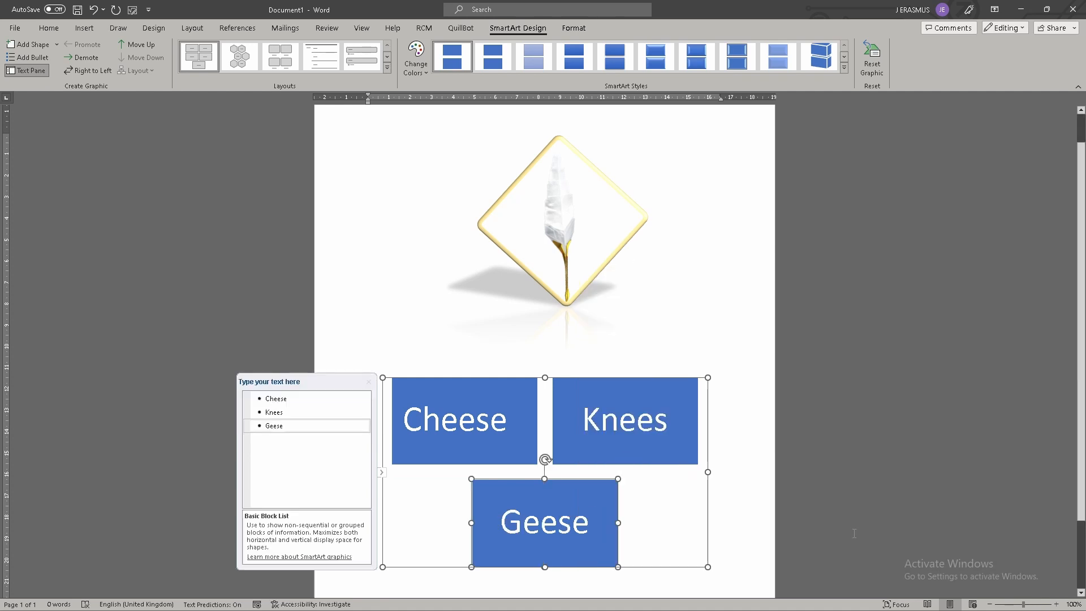
pyautogui.click(677, 525)
pyautogui.click(729, 517)
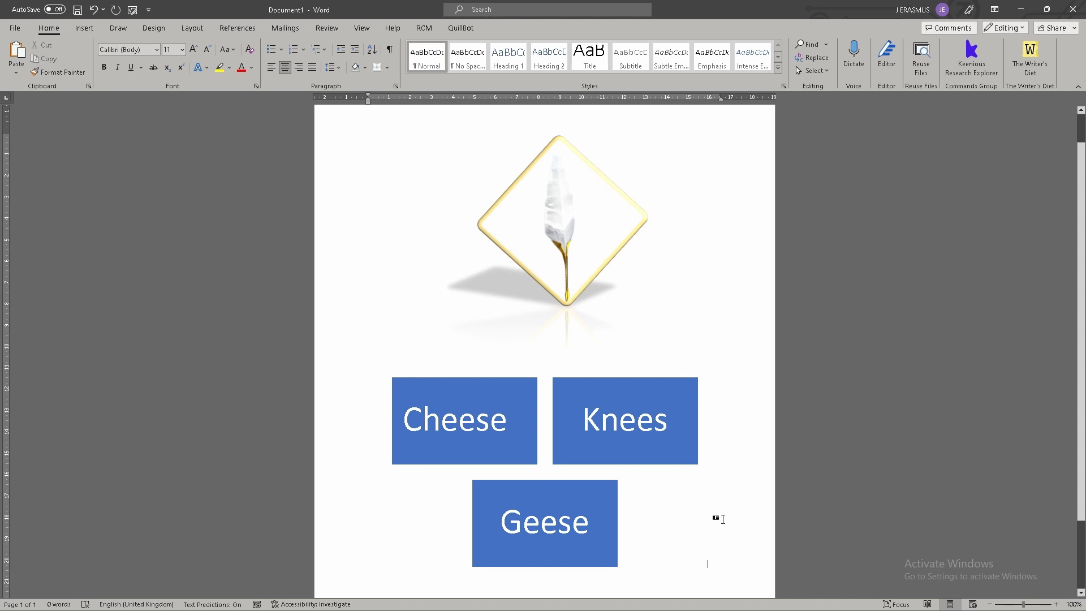
pyautogui.scroll(-2, 686, 526)
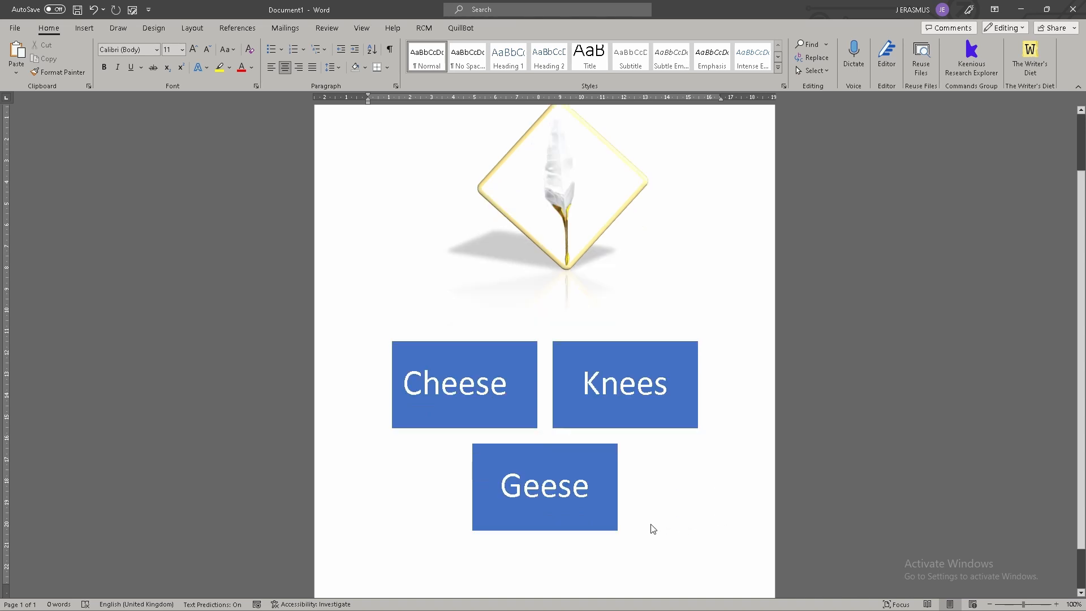
pyautogui.click(609, 440)
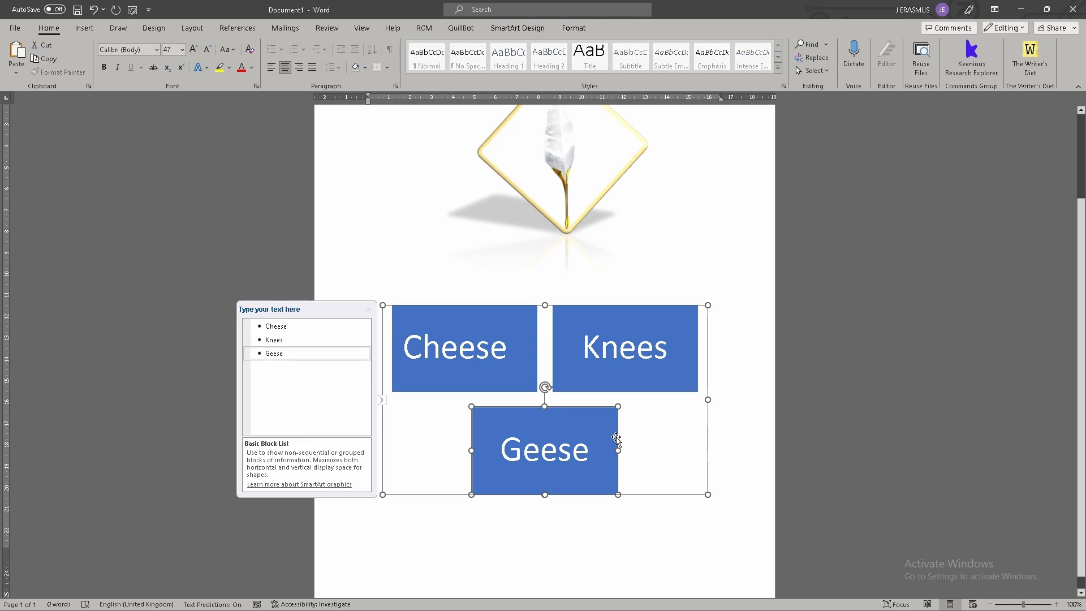
pyautogui.click(479, 376)
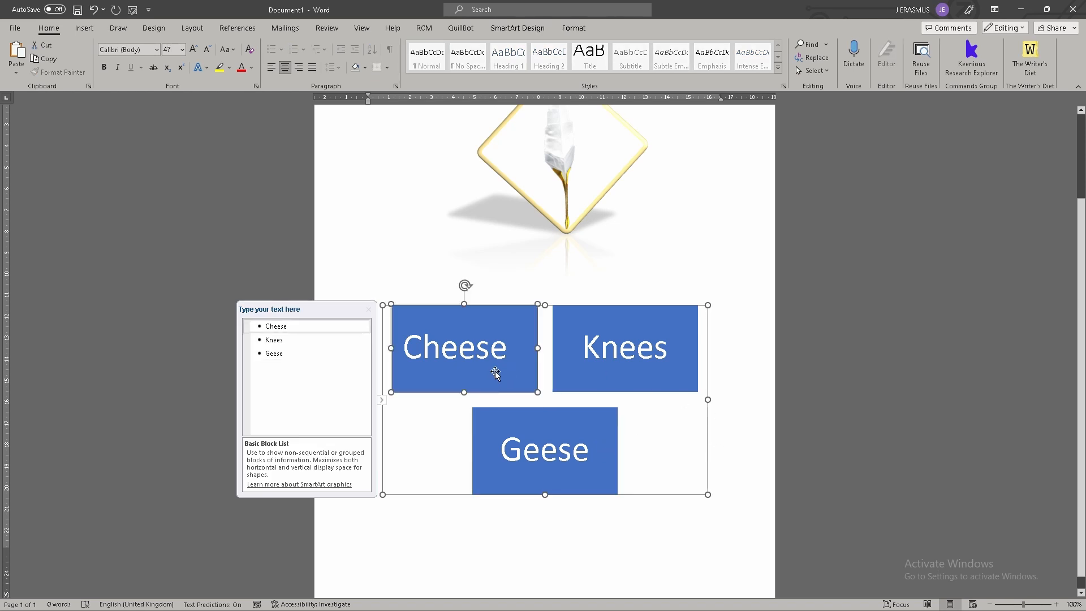
pyautogui.rightClick(496, 373)
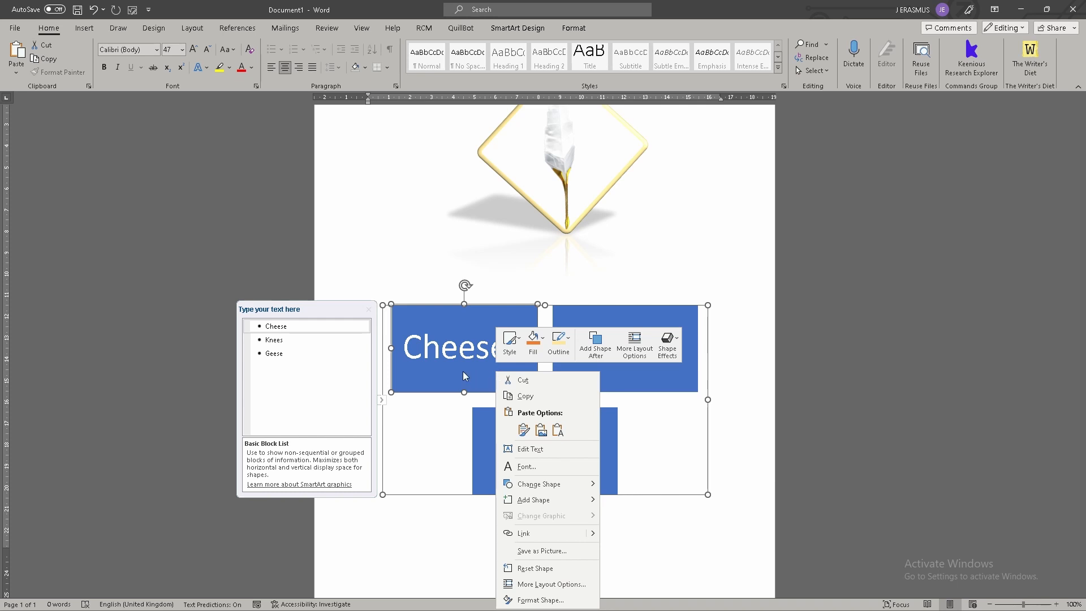
pyautogui.click(462, 372)
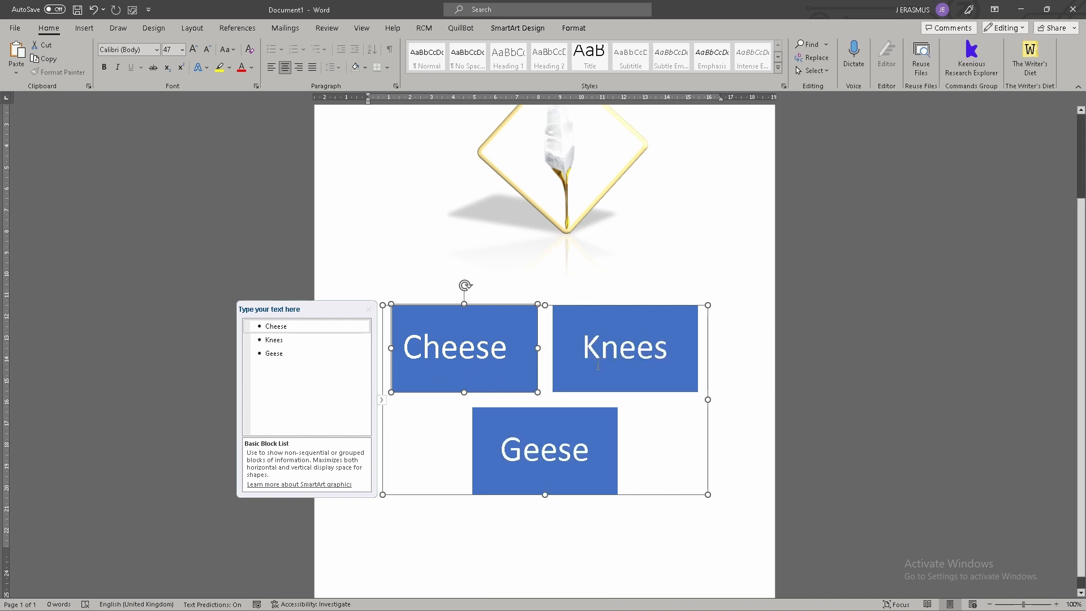
pyautogui.click(567, 371)
pyautogui.click(511, 421)
pyautogui.click(480, 383)
pyautogui.click(586, 376)
# Step: Apply the solid orange theme style to the Cheese box, previewing the other shape styles first
pyautogui.click(496, 373)
pyautogui.rightClick(490, 377)
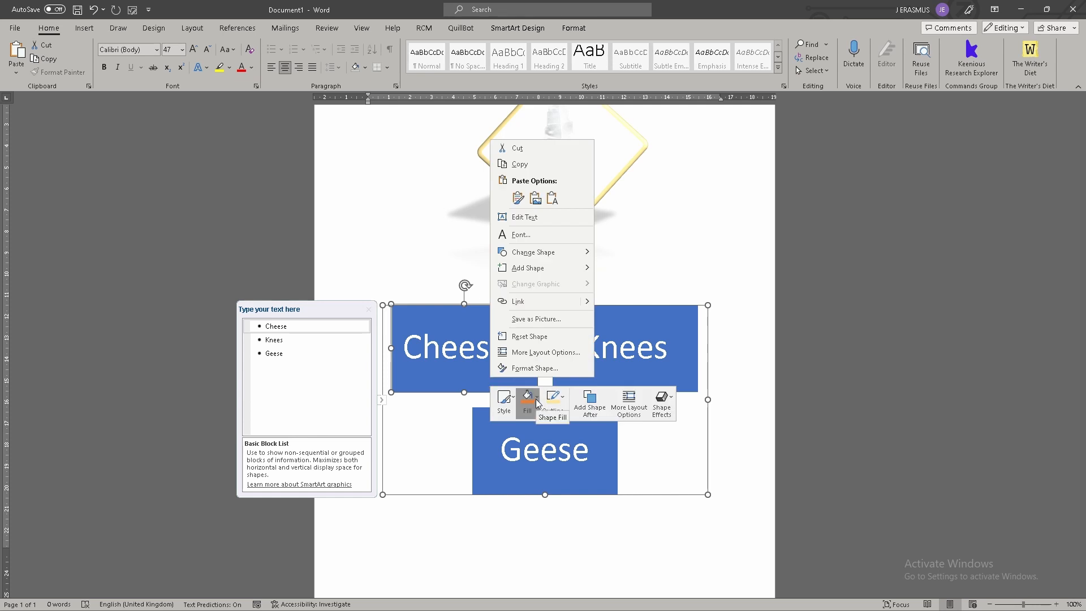
pyautogui.click(503, 400)
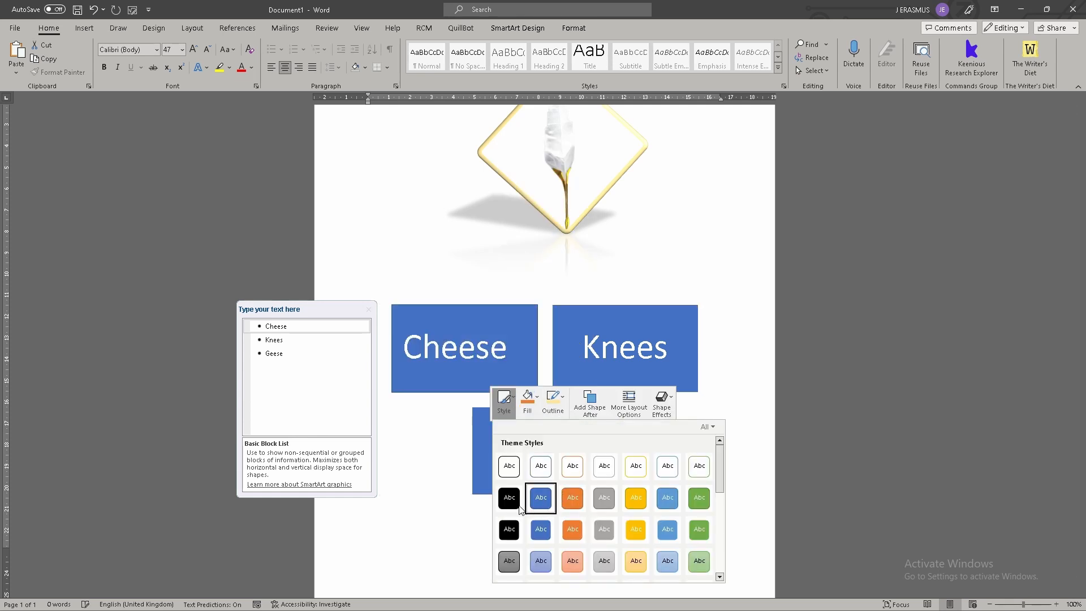
pyautogui.scroll(-5, 644, 521)
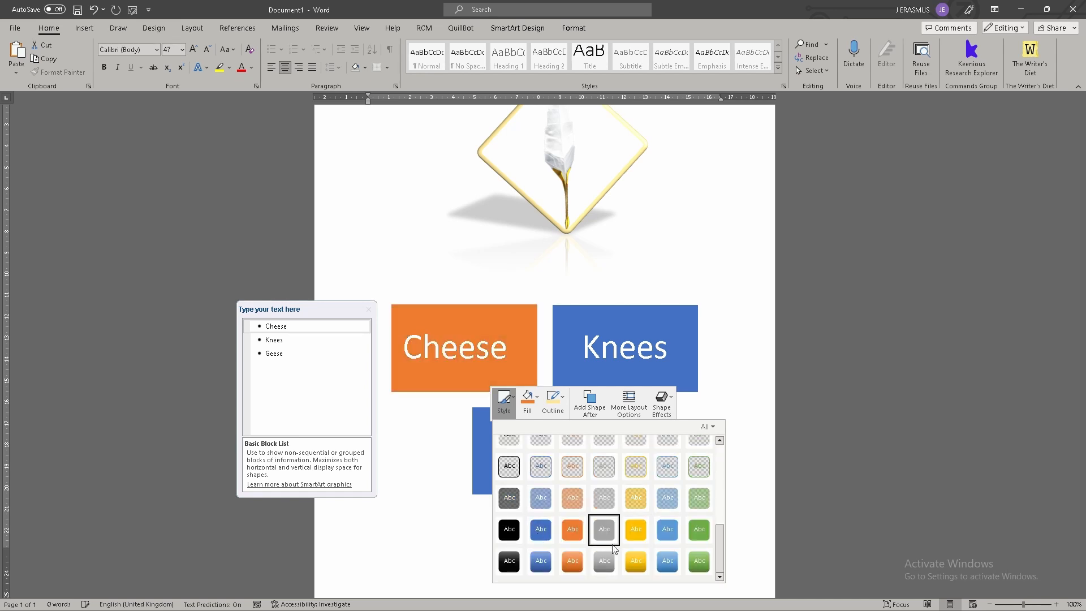
pyautogui.scroll(3, 618, 526)
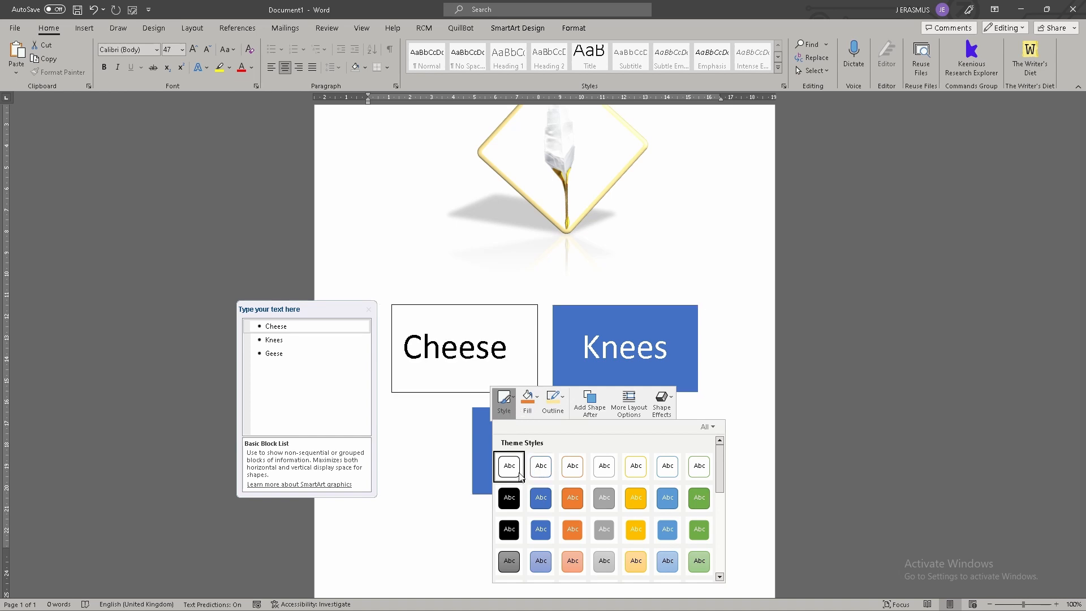
pyautogui.click(582, 507)
# Step: Fill the Cheese box with the orange Dark Variations gradient that radiates from the centre
pyautogui.click(527, 400)
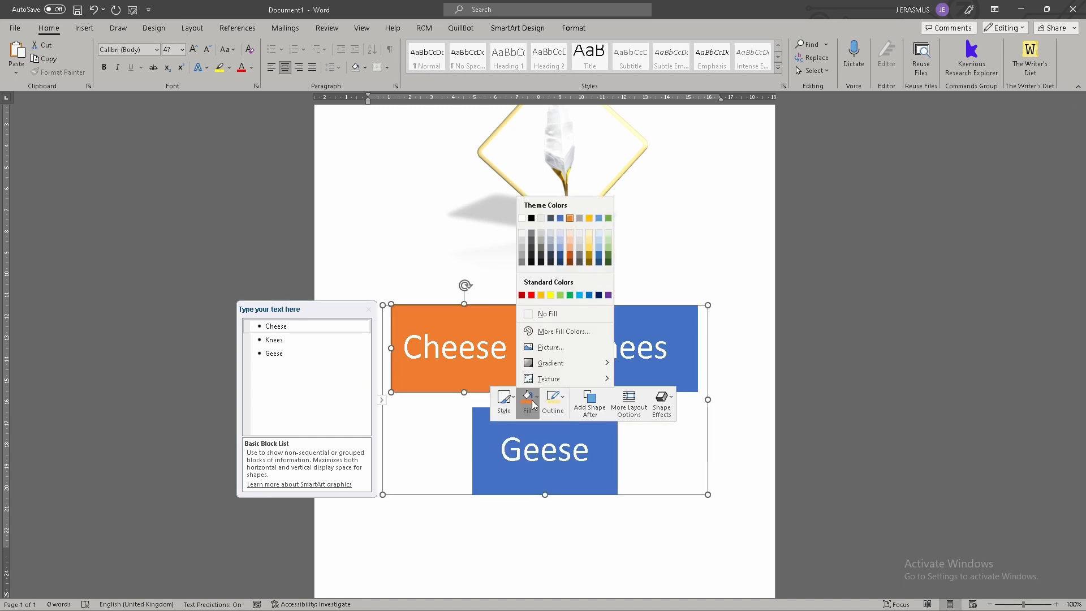
pyautogui.moveTo(565, 362)
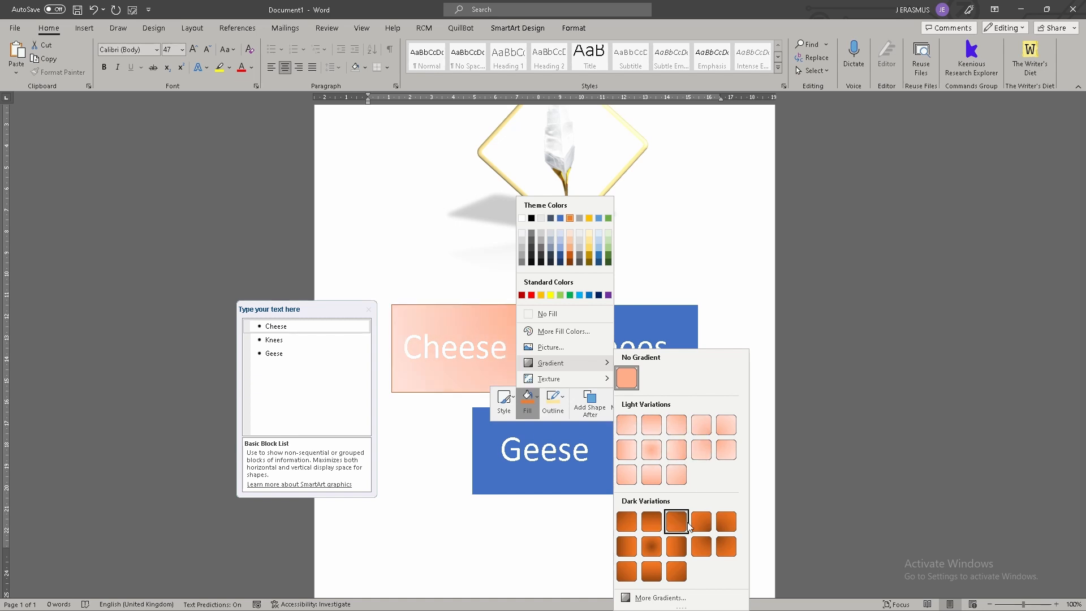
pyautogui.click(650, 546)
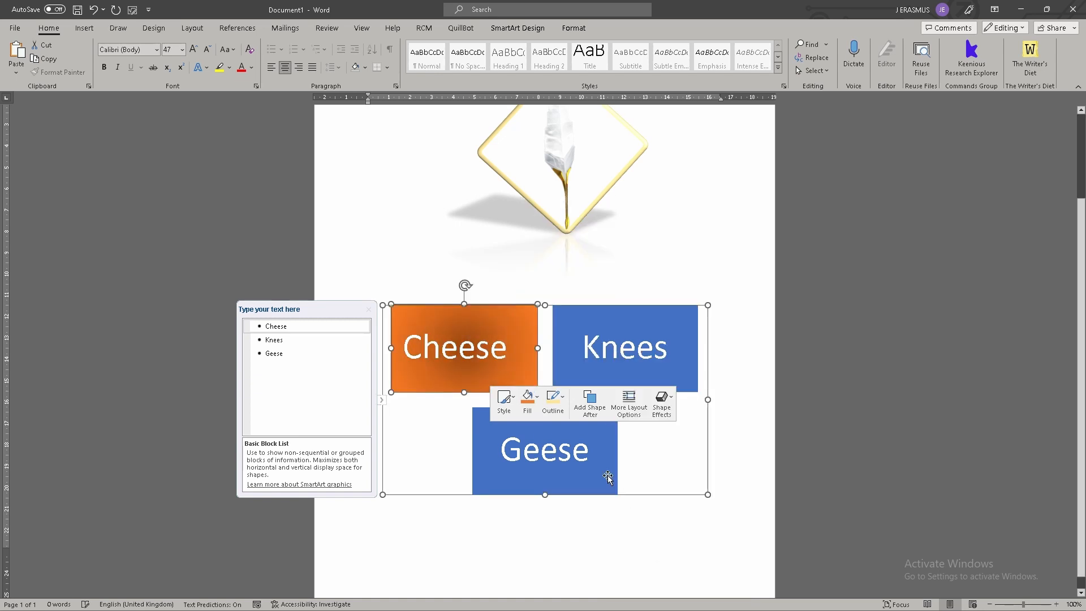
# Step: Set the Cheese box's Shape Fill to a light gold theme colour
pyautogui.click(537, 401)
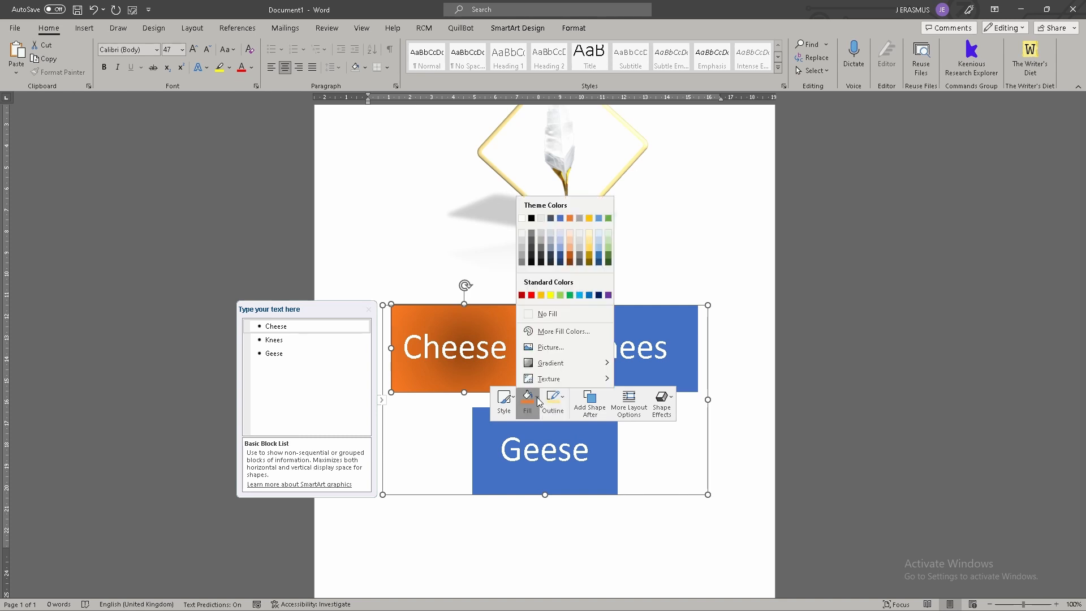
pyautogui.click(590, 250)
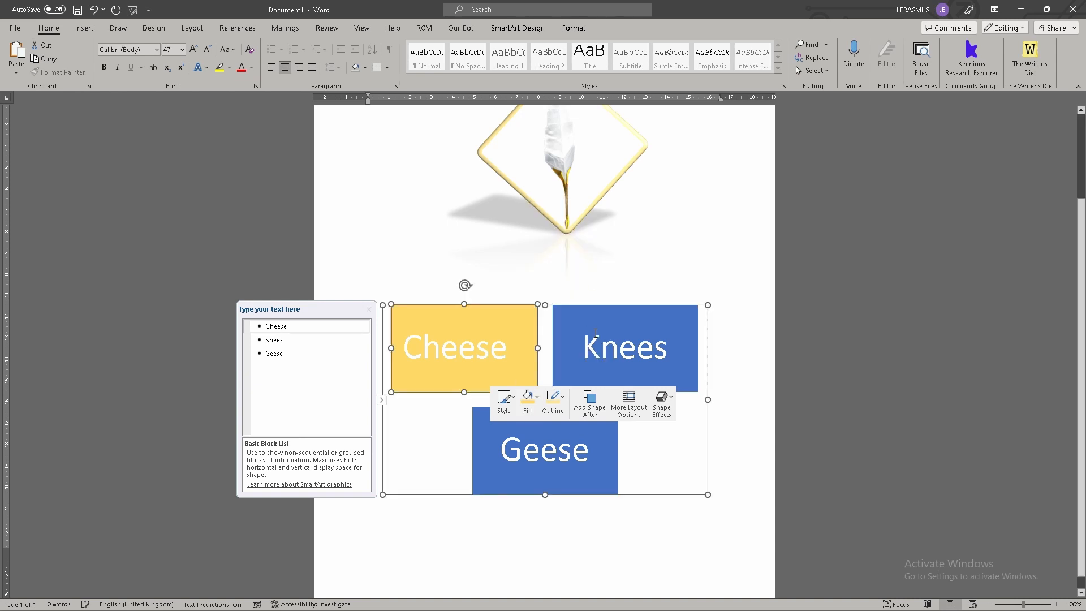
# Step: Set the Knees box's Shape Fill to the darkest orange (brown) theme colour
pyautogui.click(592, 324)
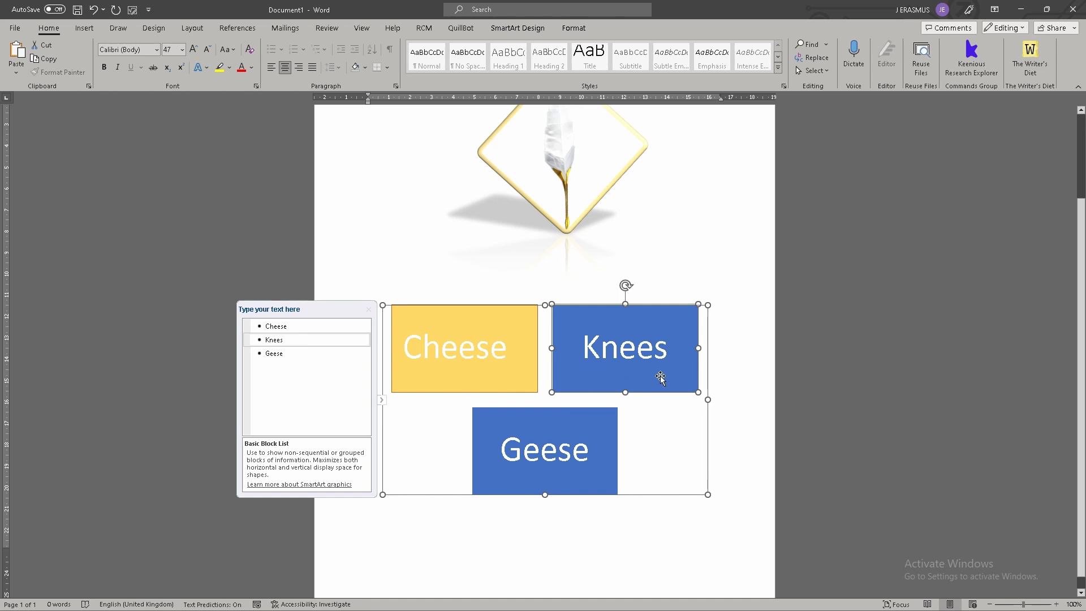
pyautogui.rightClick(605, 380)
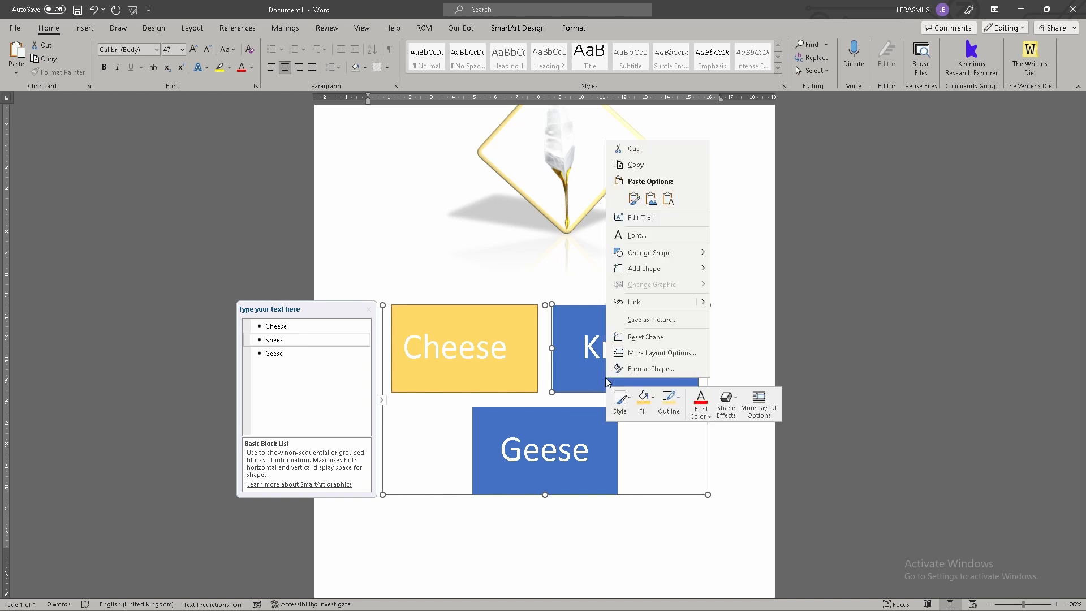
pyautogui.click(654, 398)
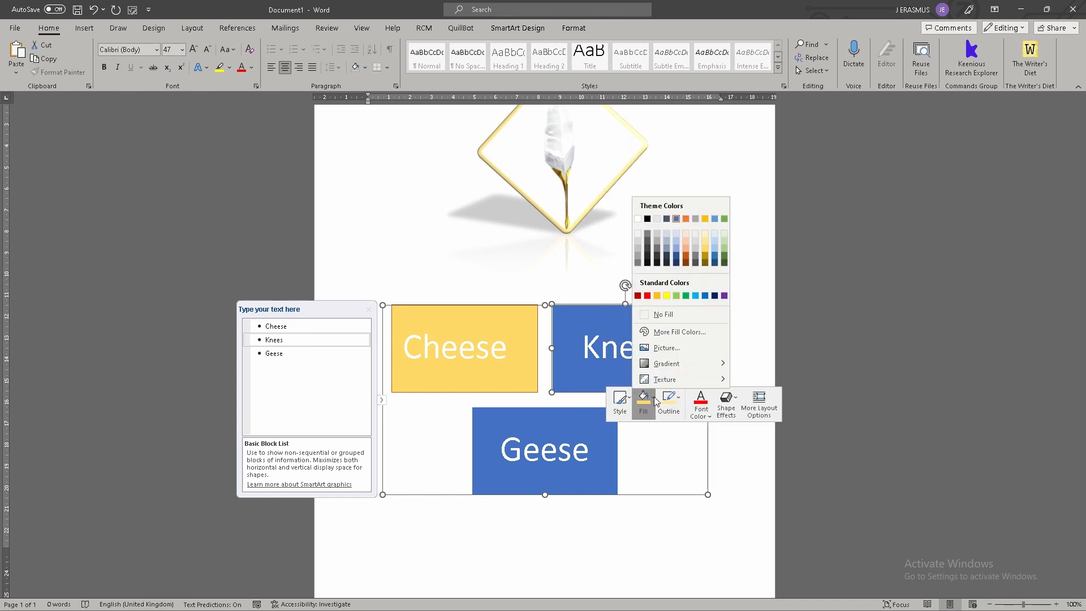
pyautogui.click(686, 262)
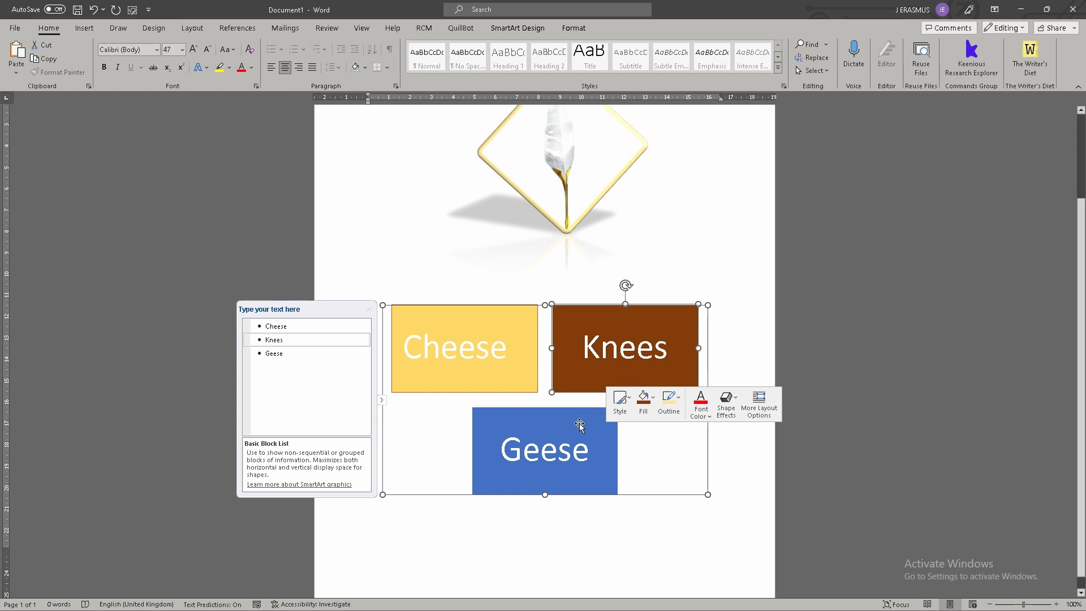
# Step: Set the Geese box's Shape Fill to a darker shade of the light blue theme colour
pyautogui.click(553, 419)
pyautogui.rightClick(552, 416)
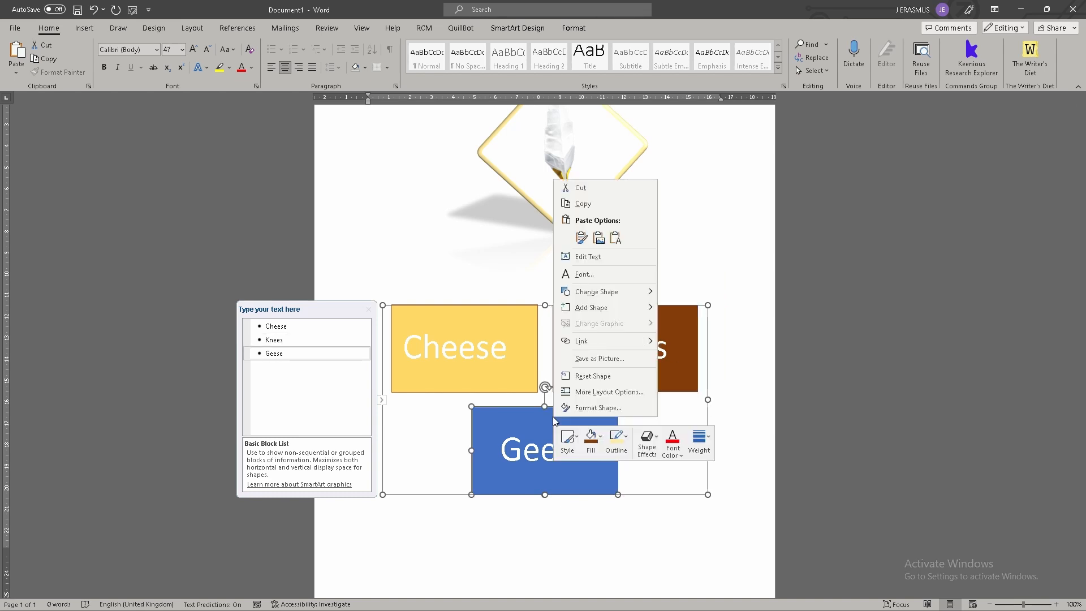
pyautogui.click(599, 442)
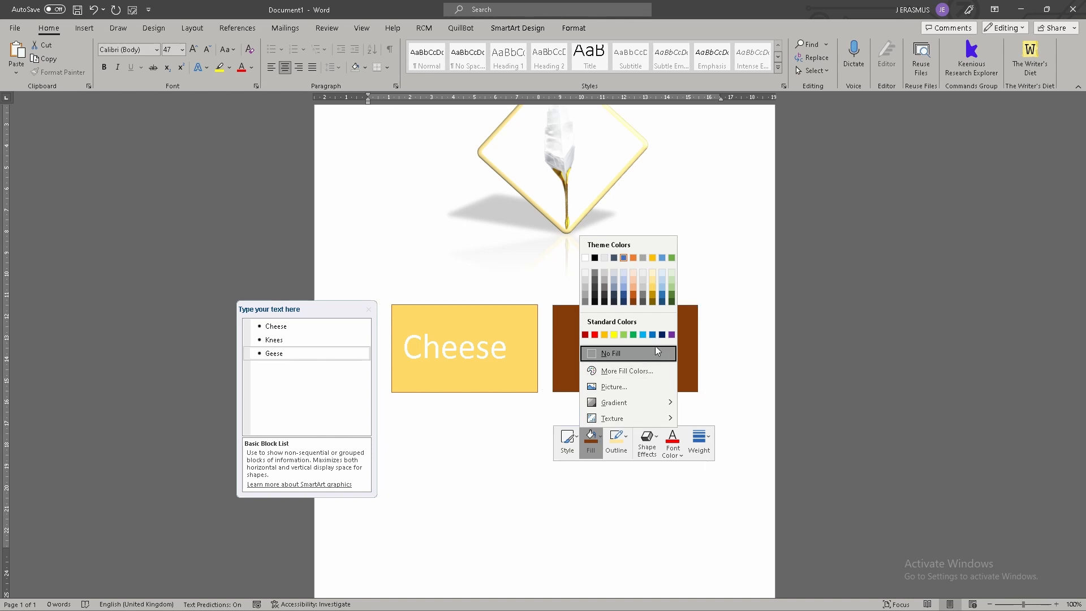
pyautogui.click(664, 293)
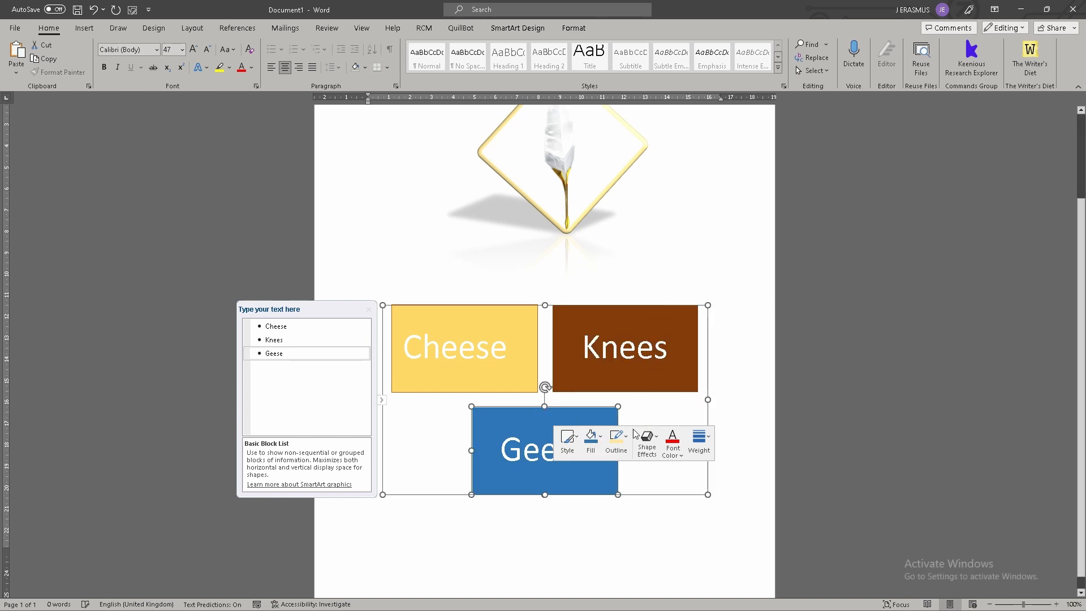
pyautogui.click(617, 530)
pyautogui.click(599, 421)
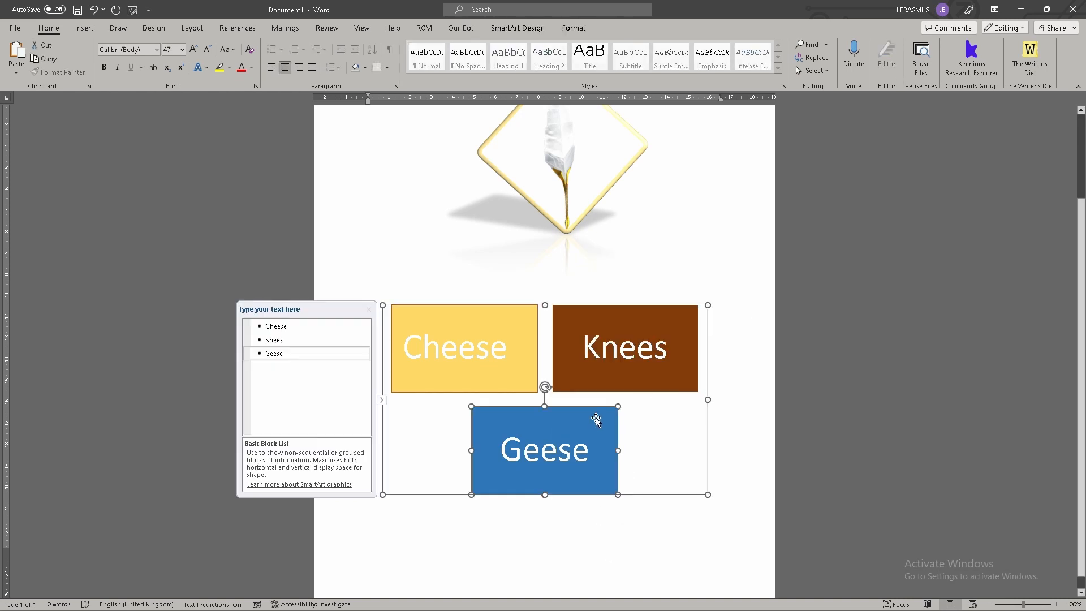
pyautogui.click(613, 375)
pyautogui.click(593, 422)
pyautogui.click(516, 376)
pyautogui.click(596, 376)
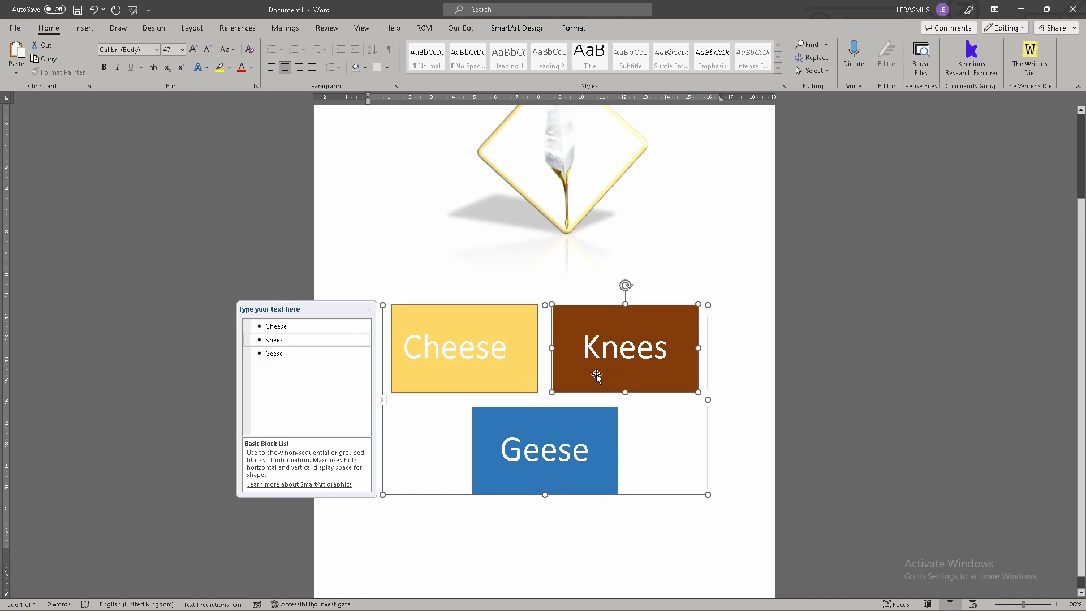
pyautogui.click(578, 421)
pyautogui.click(509, 377)
pyautogui.click(553, 414)
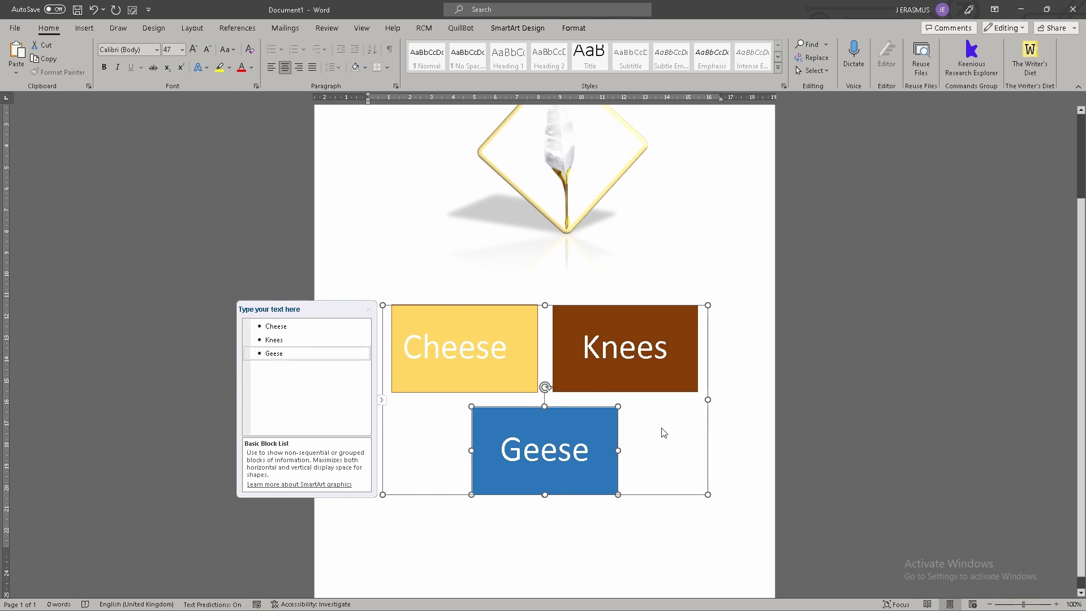
pyautogui.click(743, 389)
pyautogui.scroll(2, 748, 334)
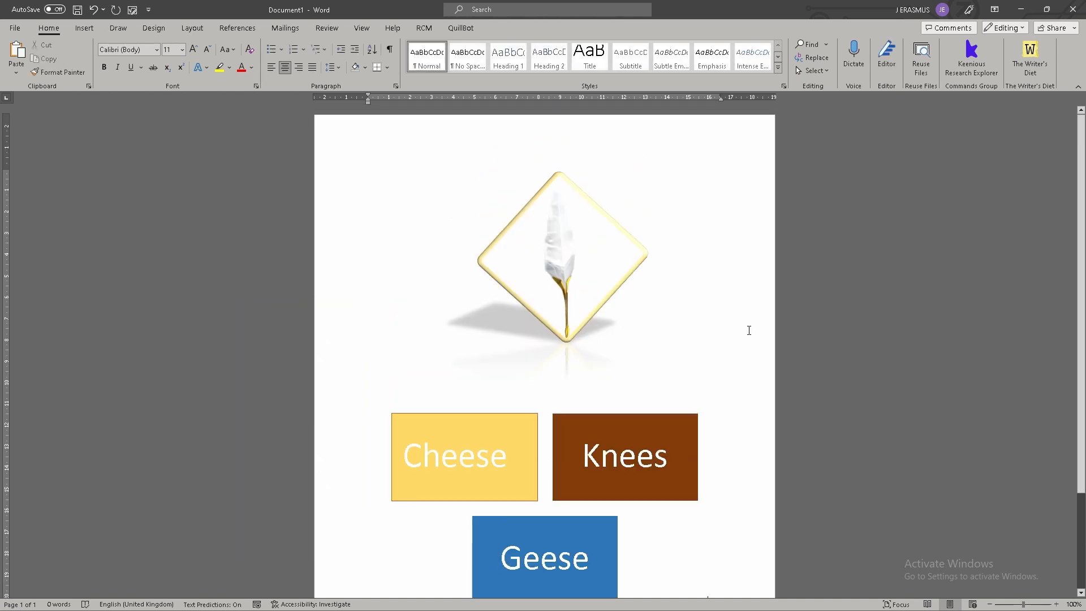
pyautogui.scroll(-3, 747, 327)
pyautogui.click(582, 477)
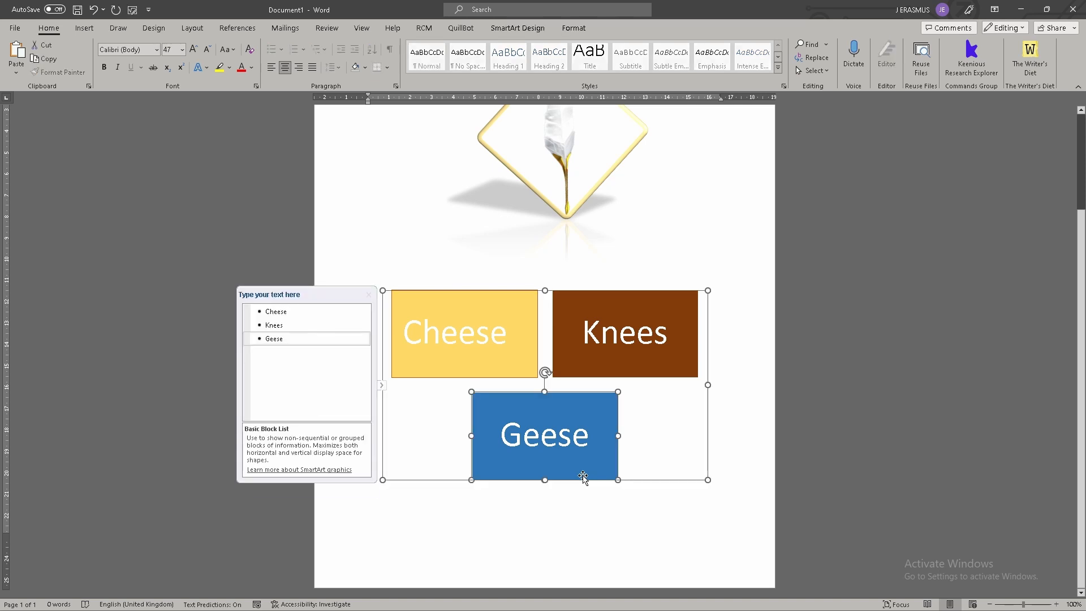
pyautogui.click(569, 514)
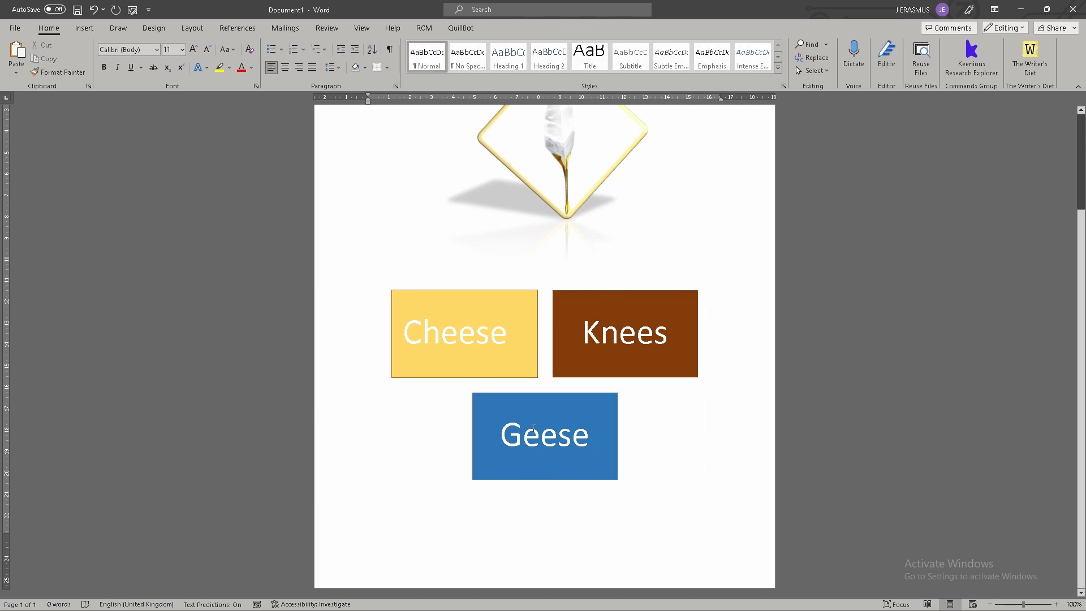
pyautogui.scroll(3, 556, 393)
# Step: Set the font of the word Geese in the blue SmartArt box to Algerian
pyautogui.click(527, 465)
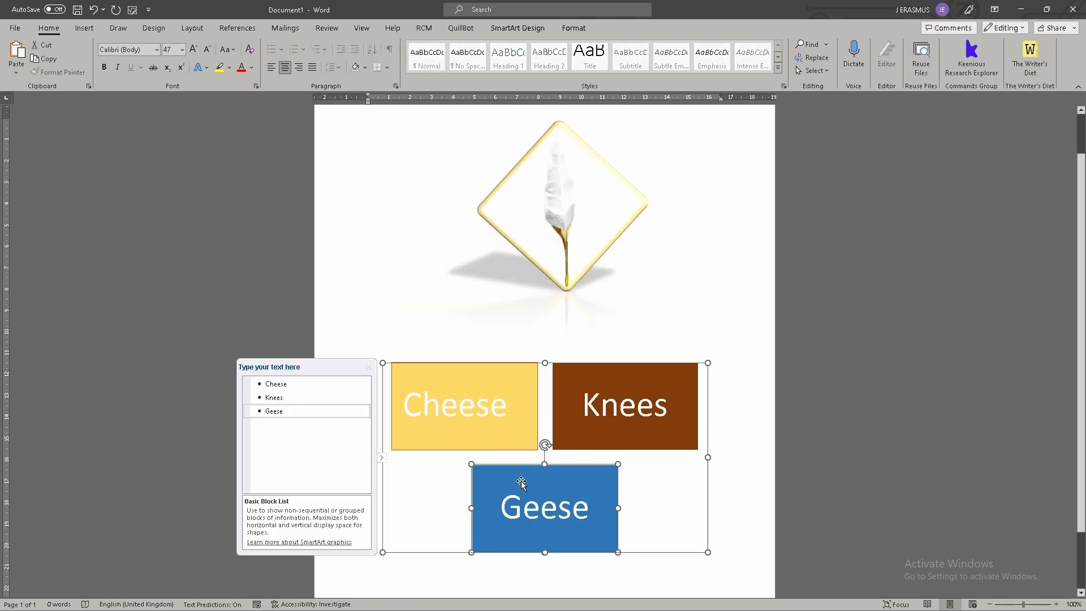
pyautogui.moveTo(512, 512); pyautogui.dragTo(589, 514)
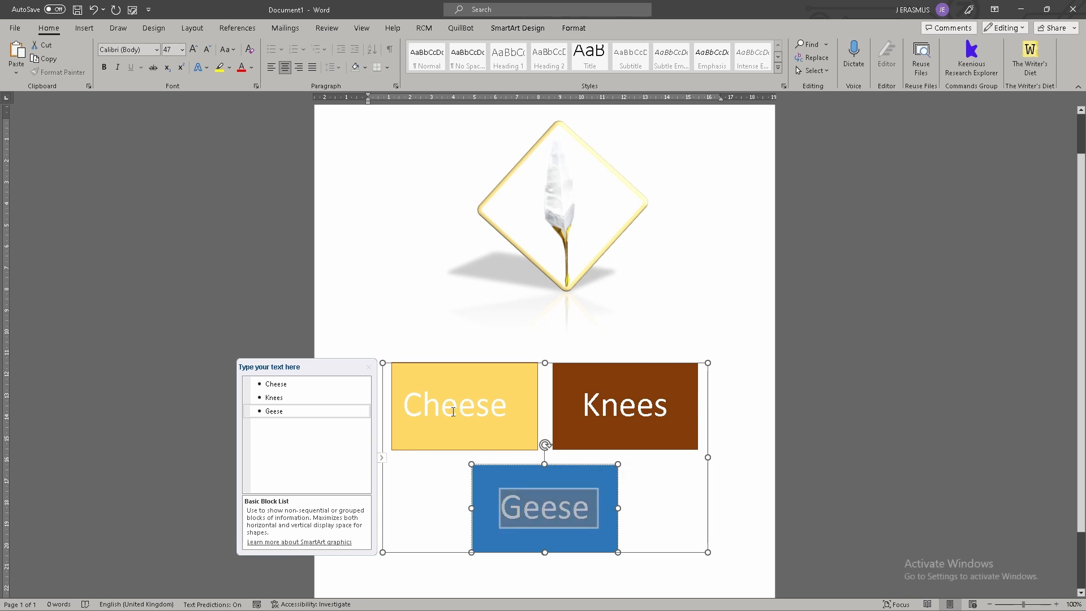
pyautogui.click(557, 501)
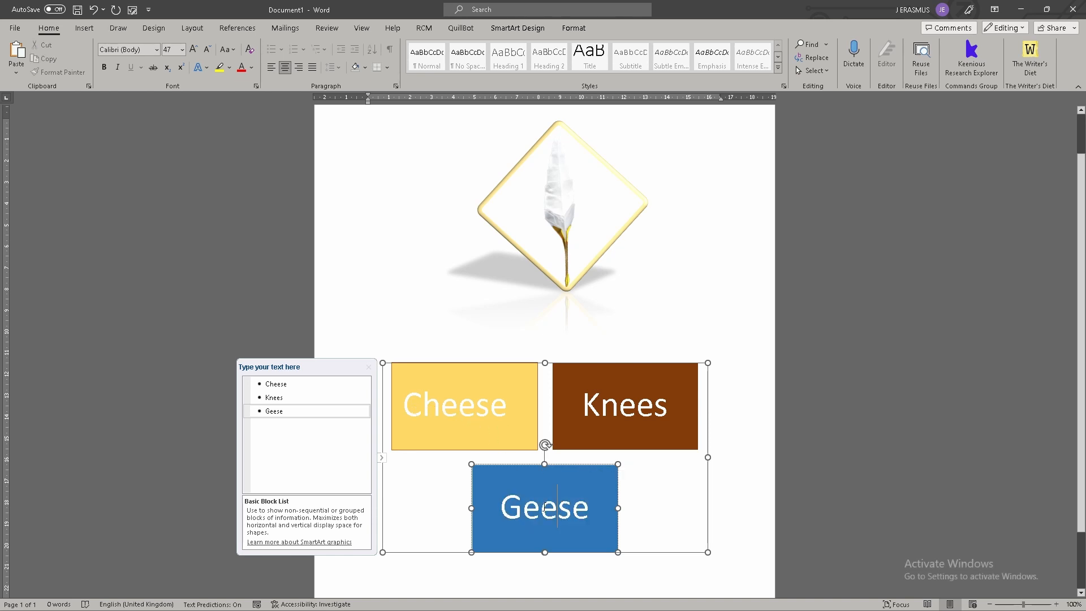
pyautogui.doubleClick(526, 508)
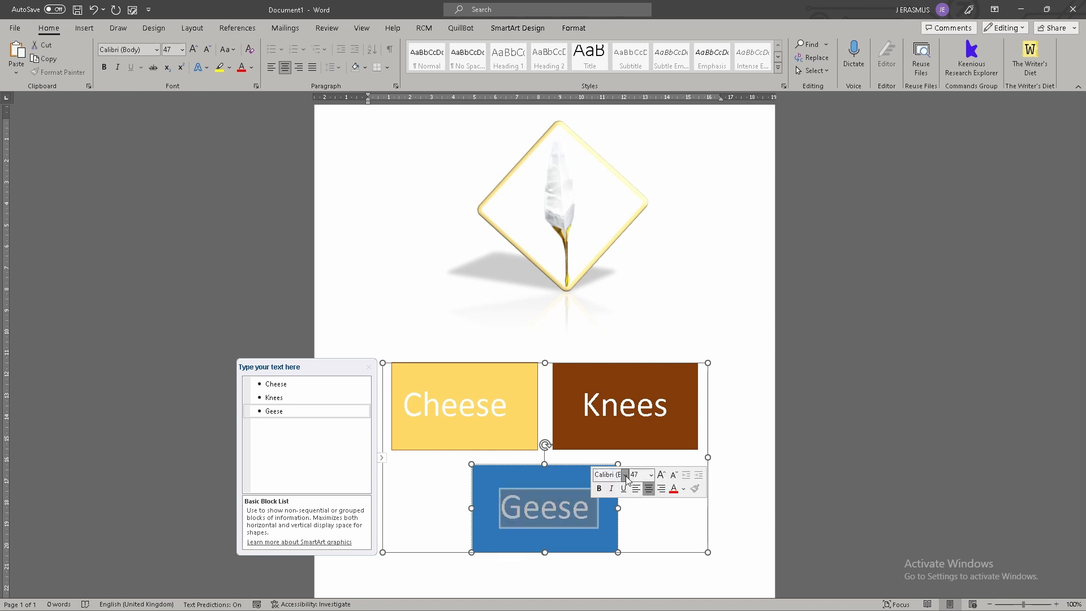
pyautogui.click(625, 474)
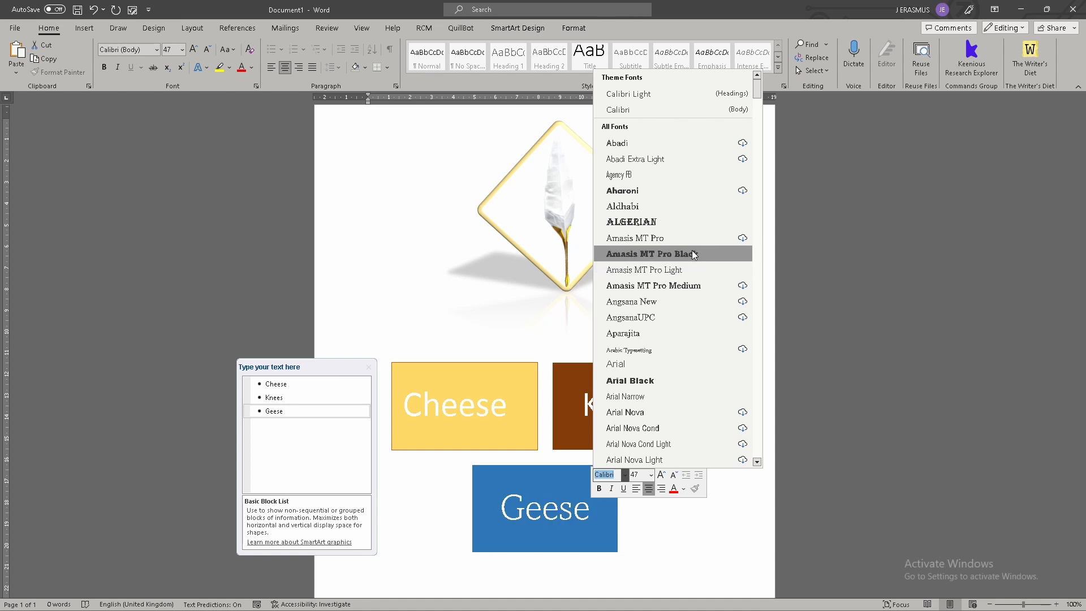
pyautogui.click(693, 221)
pyautogui.click(765, 514)
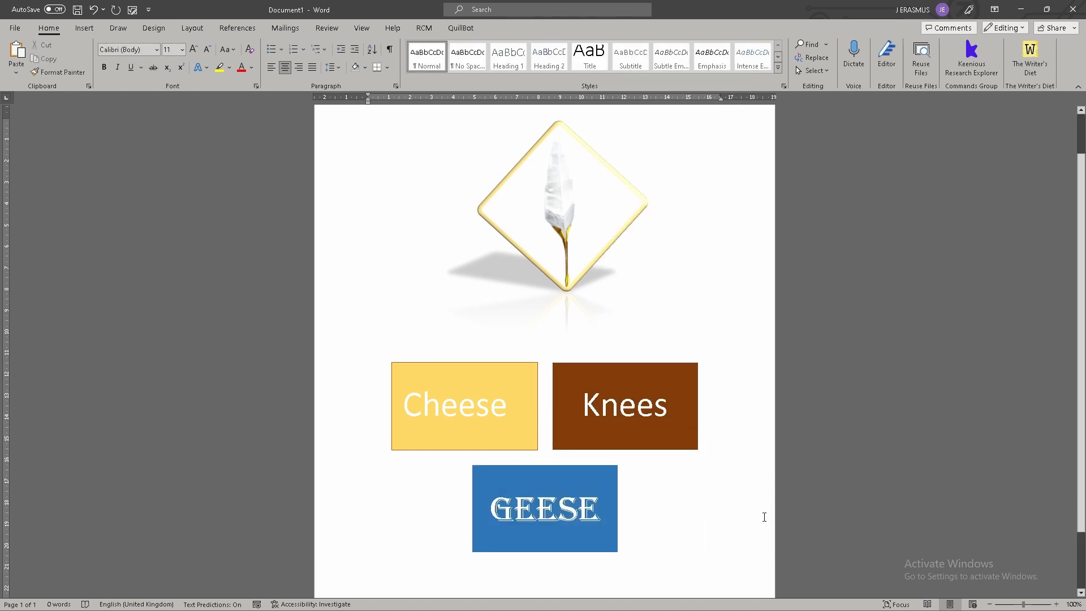
# Step: Set the font of the word Cheese in the gold SmartArt box to Bauhaus 93
pyautogui.moveTo(423, 409); pyautogui.dragTo(508, 409)
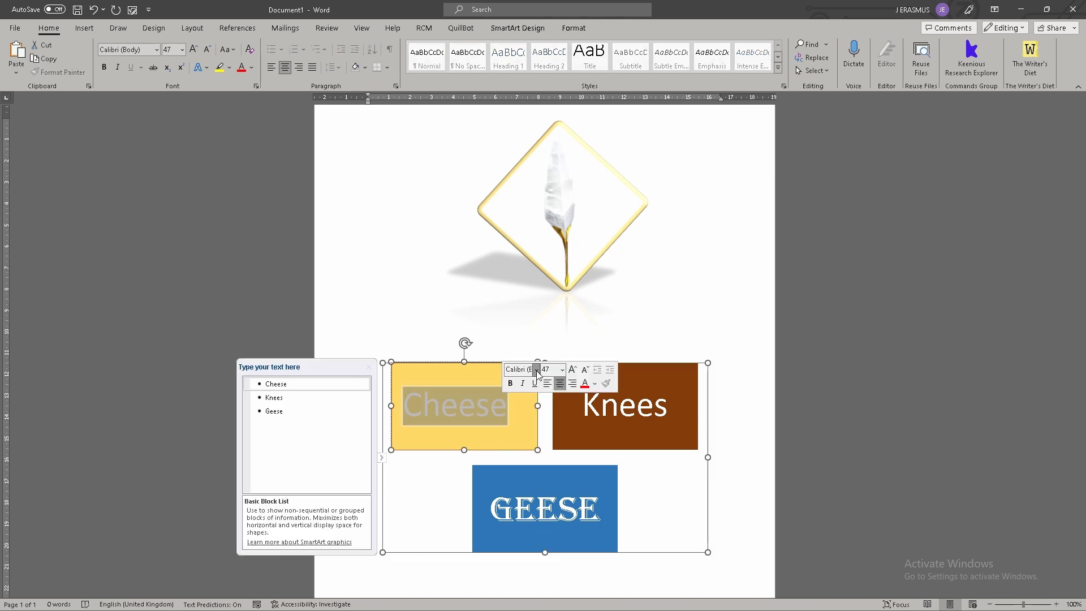
pyautogui.click(537, 370)
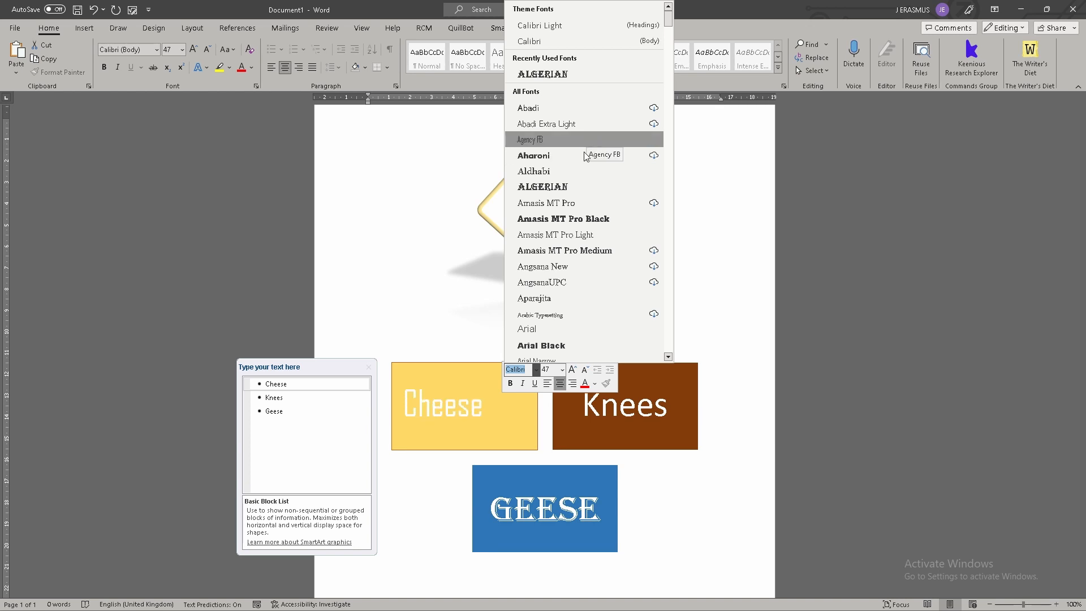
pyautogui.scroll(-5, 604, 333)
pyautogui.scroll(-4, 608, 344)
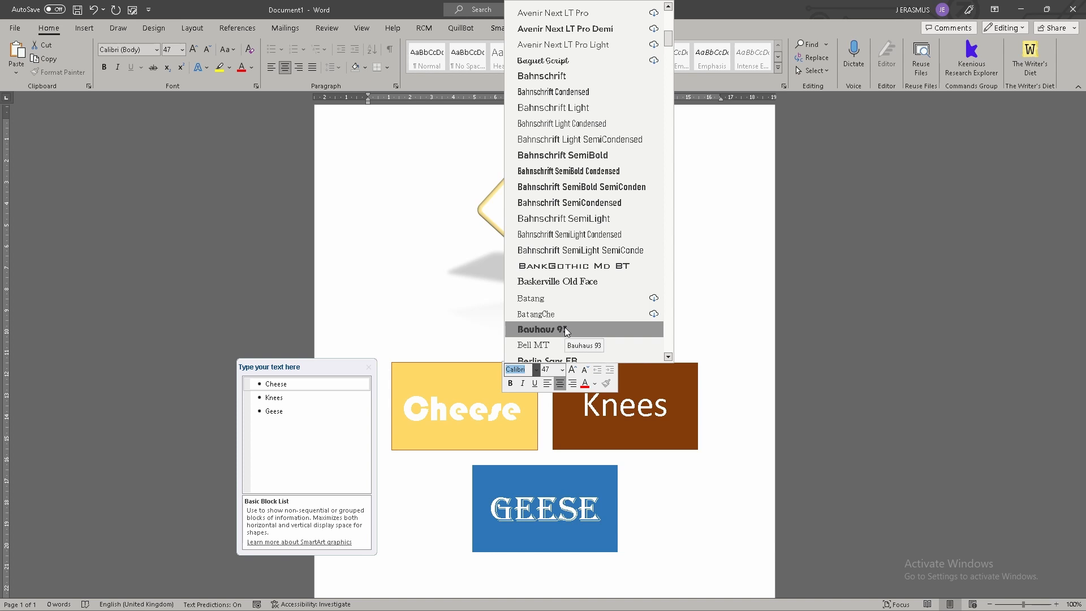
pyautogui.click(565, 329)
# Step: Set the font of the word Knees in the brown SmartArt box to Bodoni MT Condensed
pyautogui.click(609, 422)
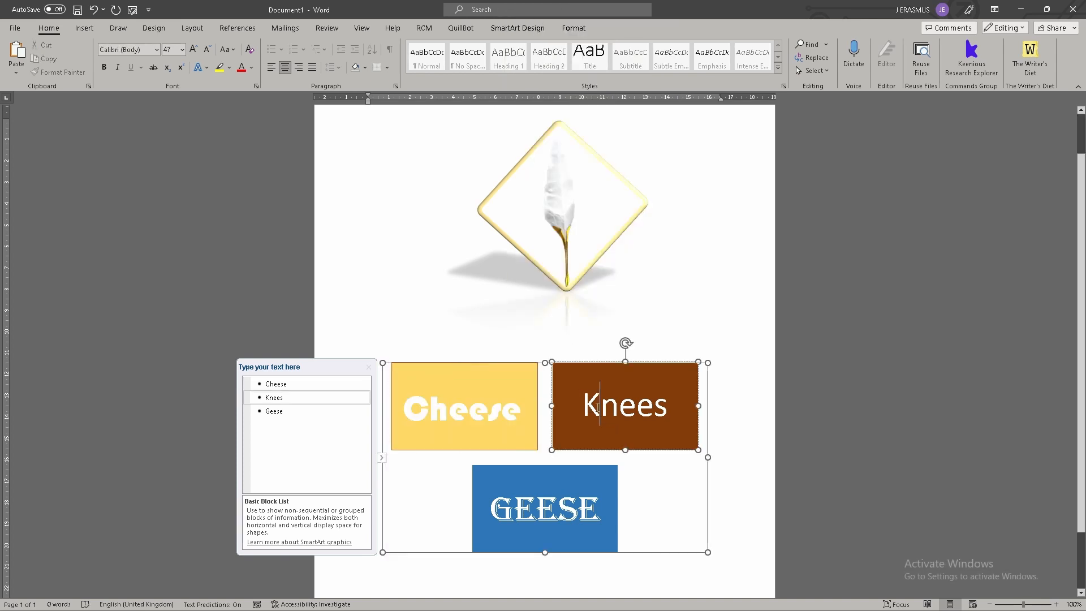
pyautogui.moveTo(582, 406); pyautogui.dragTo(676, 408)
pyautogui.click(698, 371)
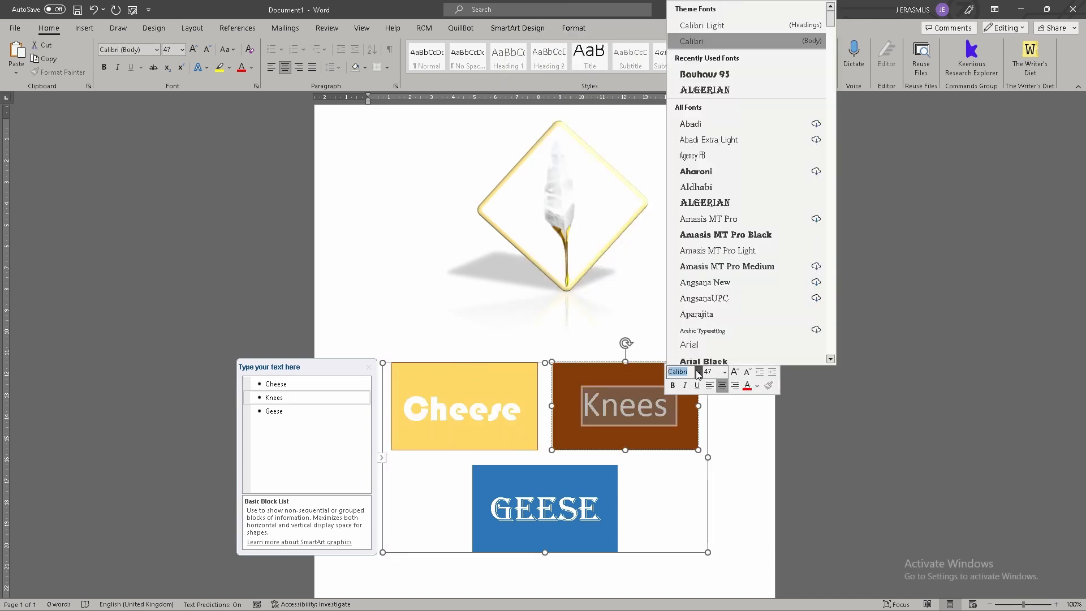
pyautogui.scroll(-15, 752, 267)
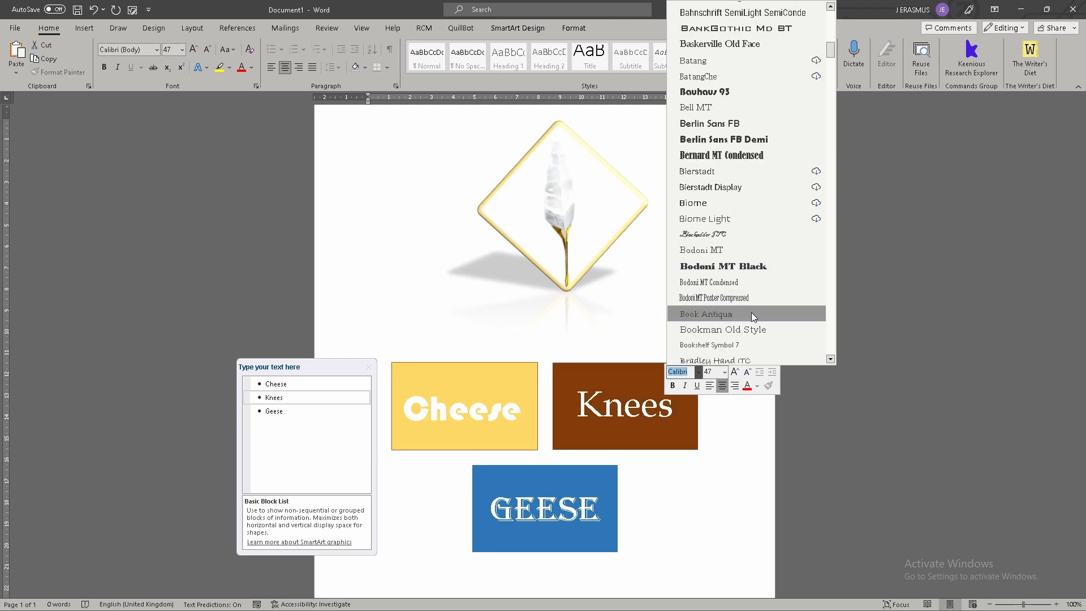
pyautogui.click(747, 283)
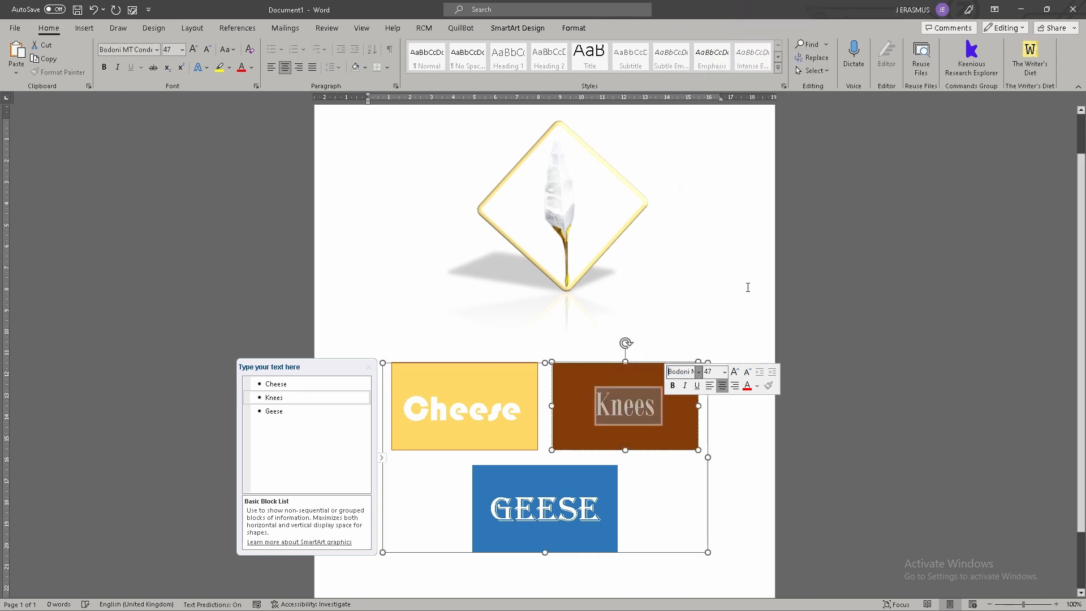
pyautogui.click(735, 444)
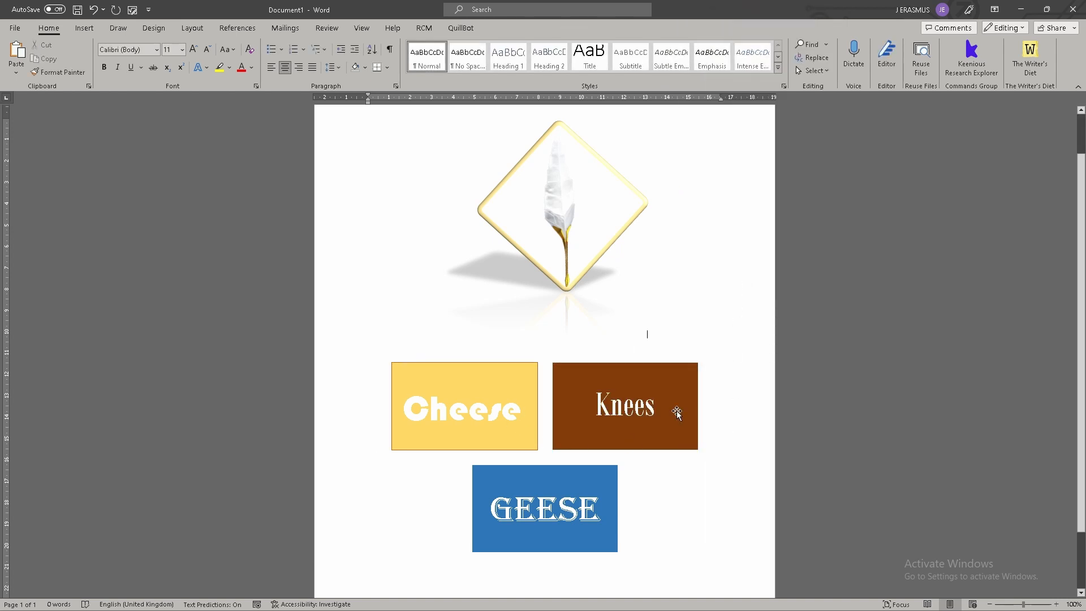
# Step: Rotate the diamond-framed feather picture very slightly clockwise
pyautogui.click(594, 238)
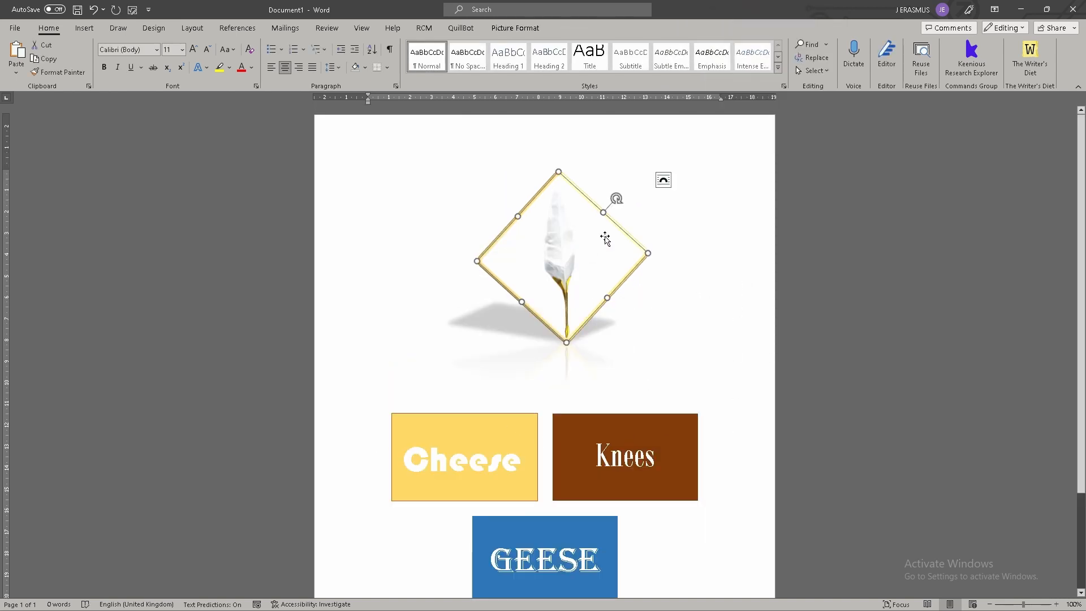
pyautogui.moveTo(620, 198)
pyautogui.mouseDown()
pyautogui.moveTo(645, 267)
pyautogui.moveTo(543, 345)
pyautogui.moveTo(502, 187)
pyautogui.moveTo(676, 262)
pyautogui.moveTo(582, 315)
pyautogui.moveTo(626, 184)
pyautogui.moveTo(626, 286)
pyautogui.moveTo(630, 193)
pyautogui.moveTo(621, 194)
pyautogui.mouseUp()
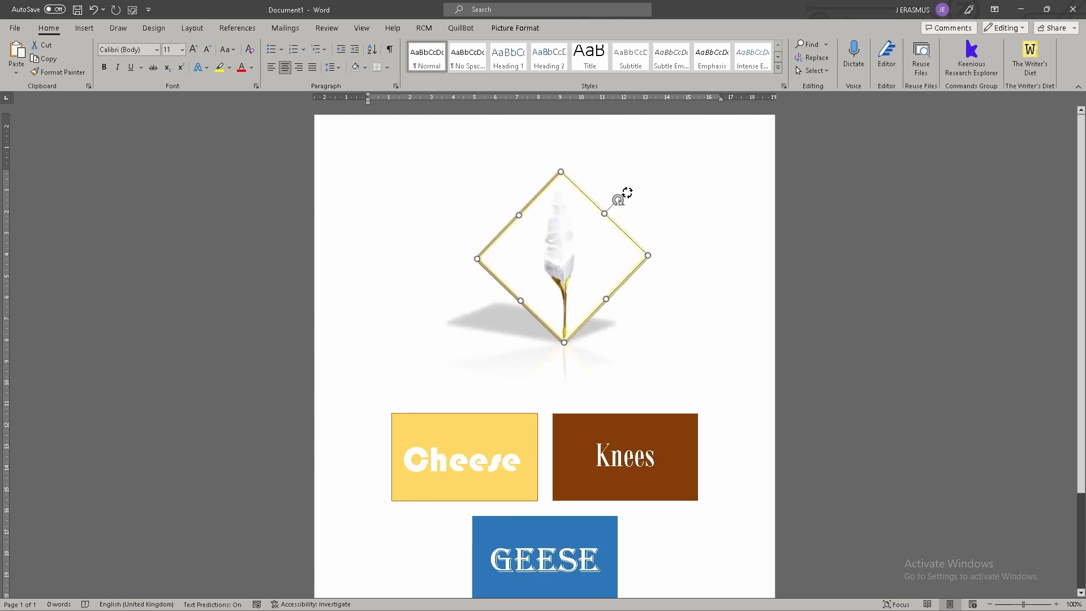
pyautogui.scroll(-3, 745, 348)
pyautogui.scroll(4, 745, 347)
# Step: Switch to the 1 Exploring Documents PDF in the browser and review the SmartArt instructions and Activities 1 to 4
pyautogui.hotkey('alt', 'Tab')
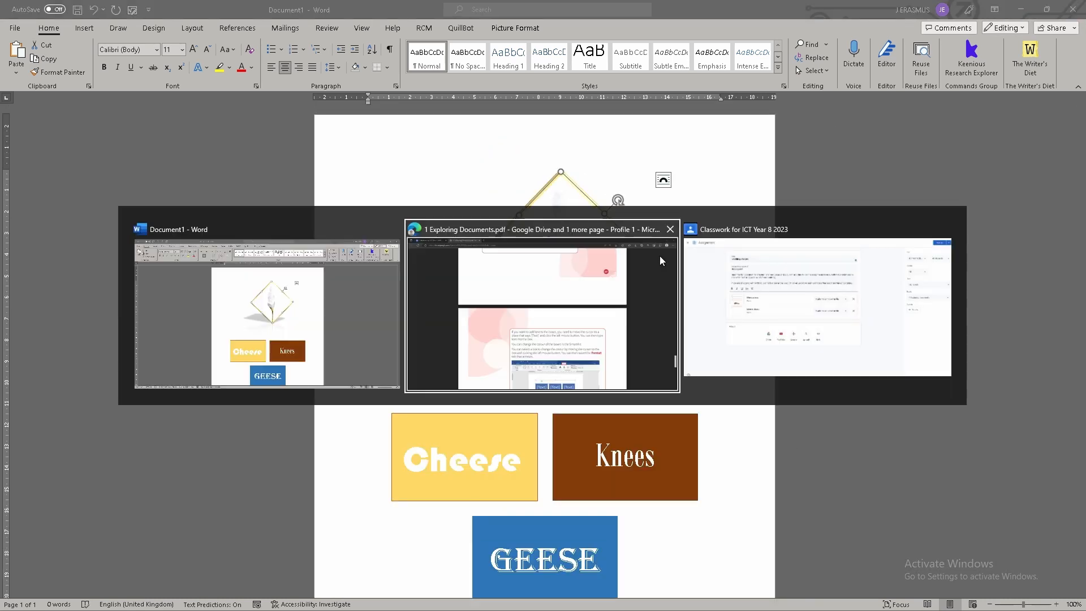
pyautogui.scroll(-5, 635, 390)
pyautogui.scroll(2, 452, 243)
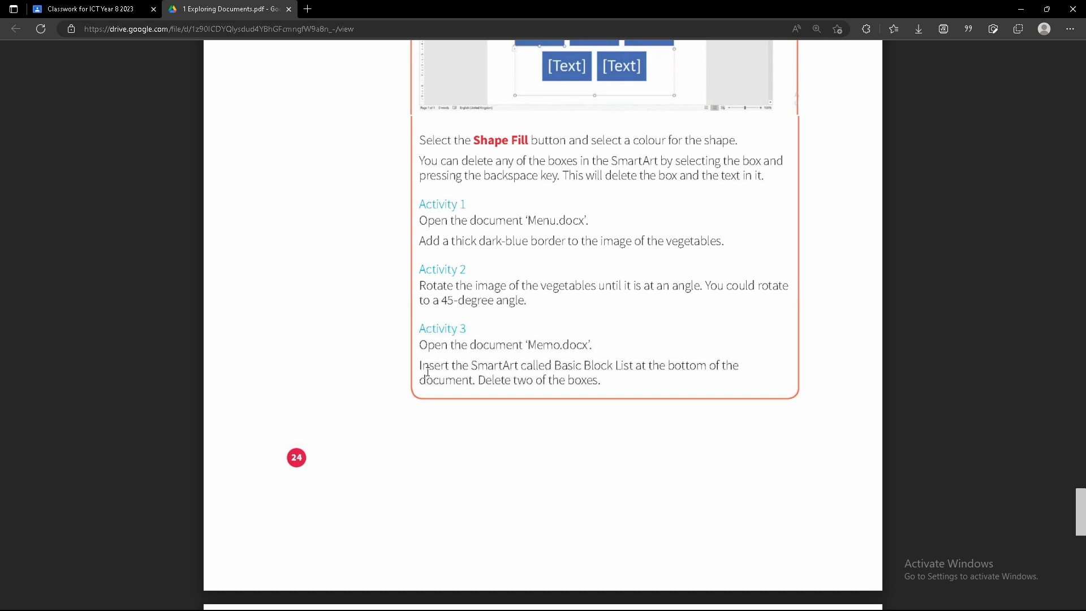
pyautogui.scroll(-2, 658, 369)
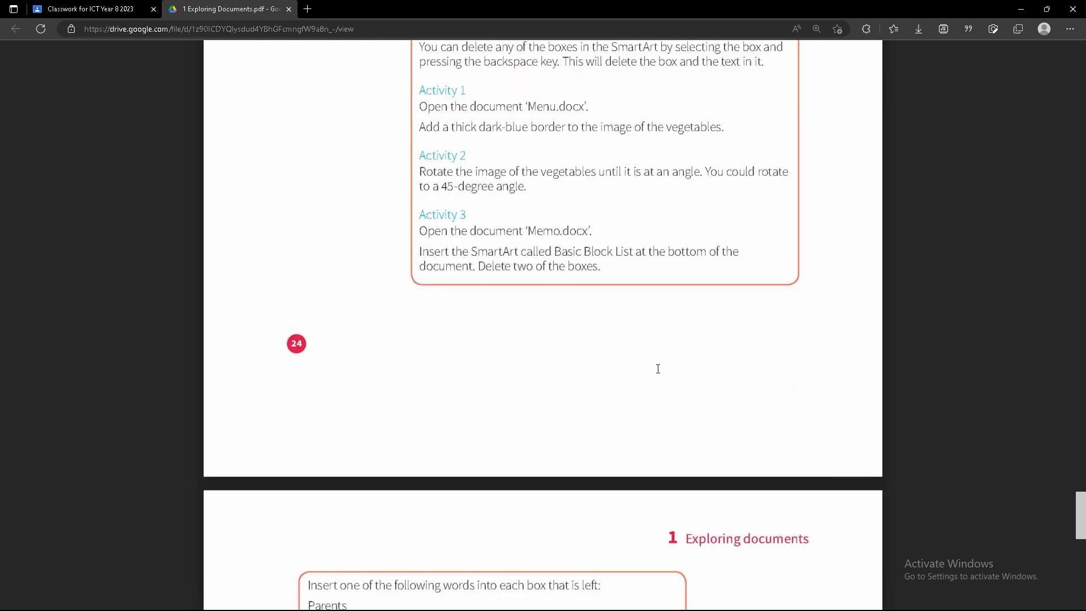
pyautogui.scroll(-4, 570, 278)
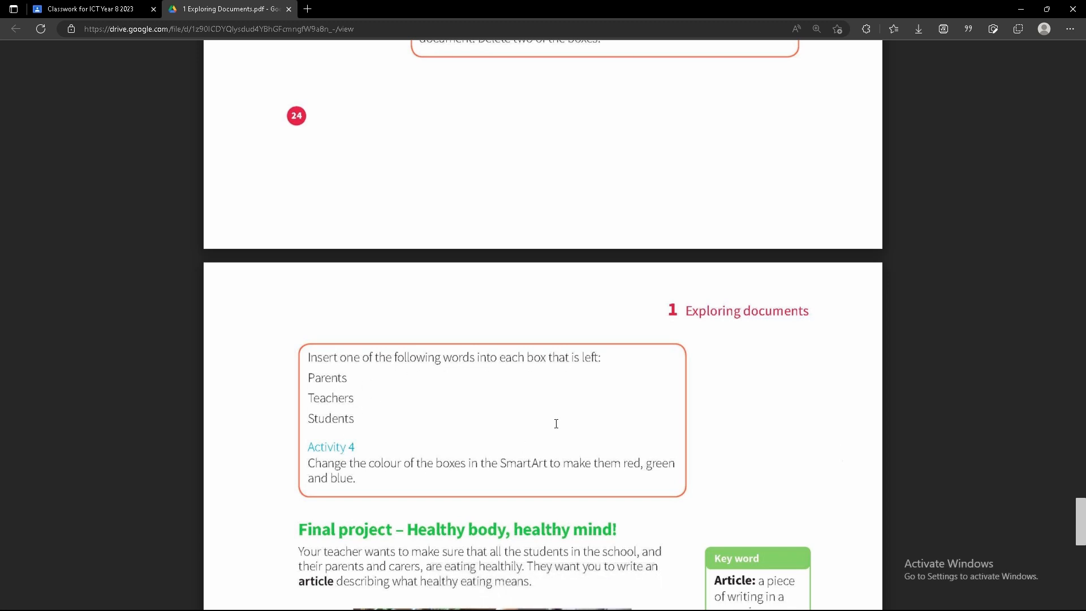
pyautogui.scroll(5, 551, 427)
pyautogui.hotkey('alt', 'Tab')
pyautogui.scroll(-3, 595, 368)
pyautogui.scroll(3, 616, 395)
pyautogui.hotkey('alt', 'Tab')
pyautogui.scroll(-10, 587, 310)
pyautogui.scroll(12, 497, 337)
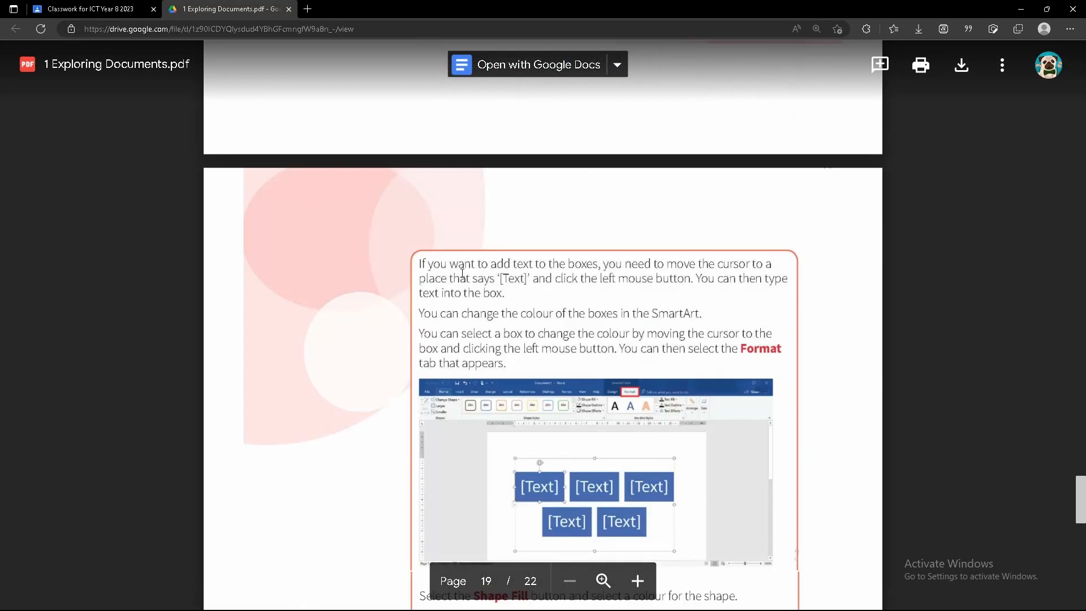
pyautogui.scroll(-5, 476, 375)
pyautogui.scroll(-5, 458, 416)
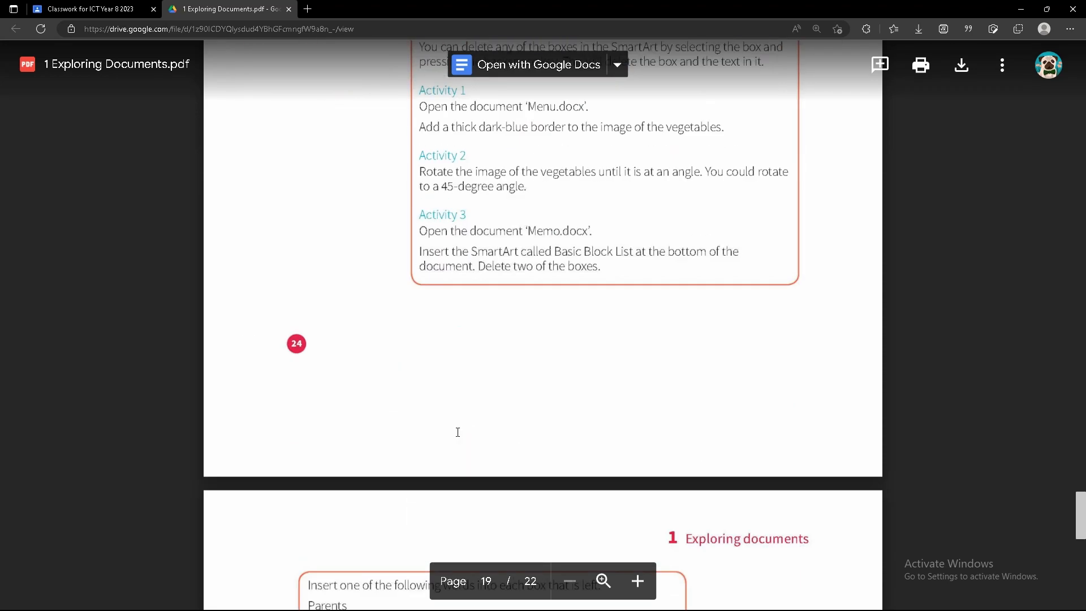
pyautogui.scroll(10, 384, 539)
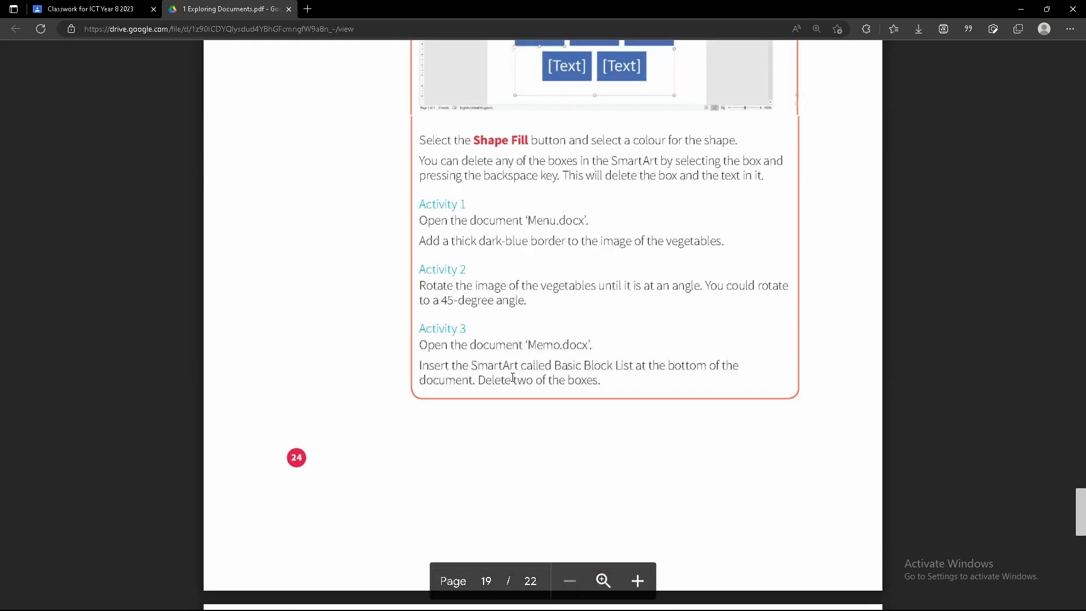
# Step: Switch back to the Word document and open the Save As dialog for the Documents folder
pyautogui.hotkey('alt', 'Tab')
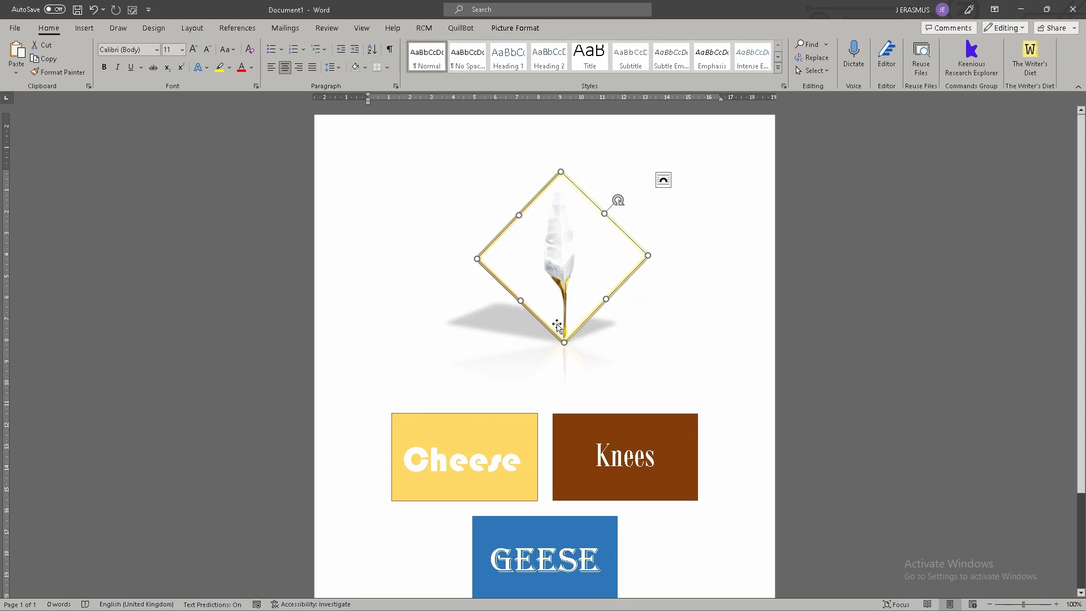
pyautogui.scroll(-3, 518, 283)
pyautogui.scroll(3, 560, 345)
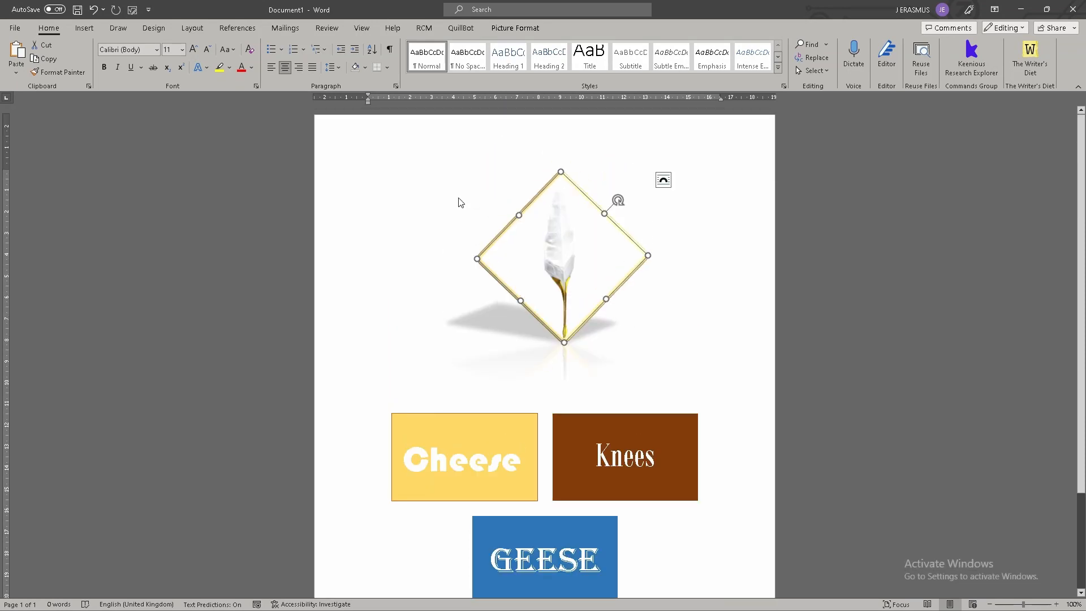
pyautogui.click(12, 30)
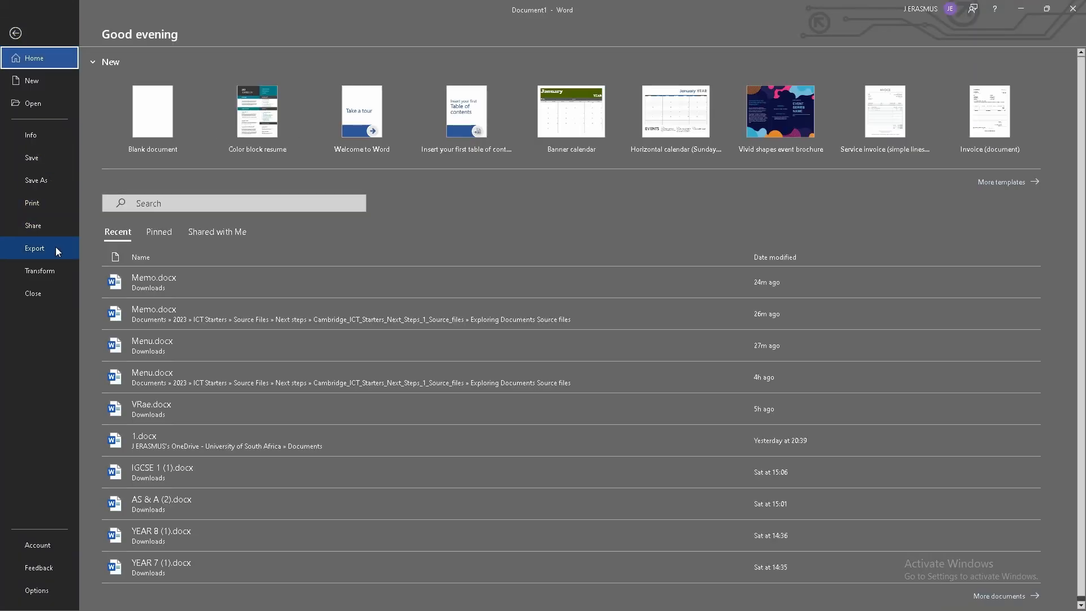
pyautogui.click(51, 179)
pyautogui.click(167, 259)
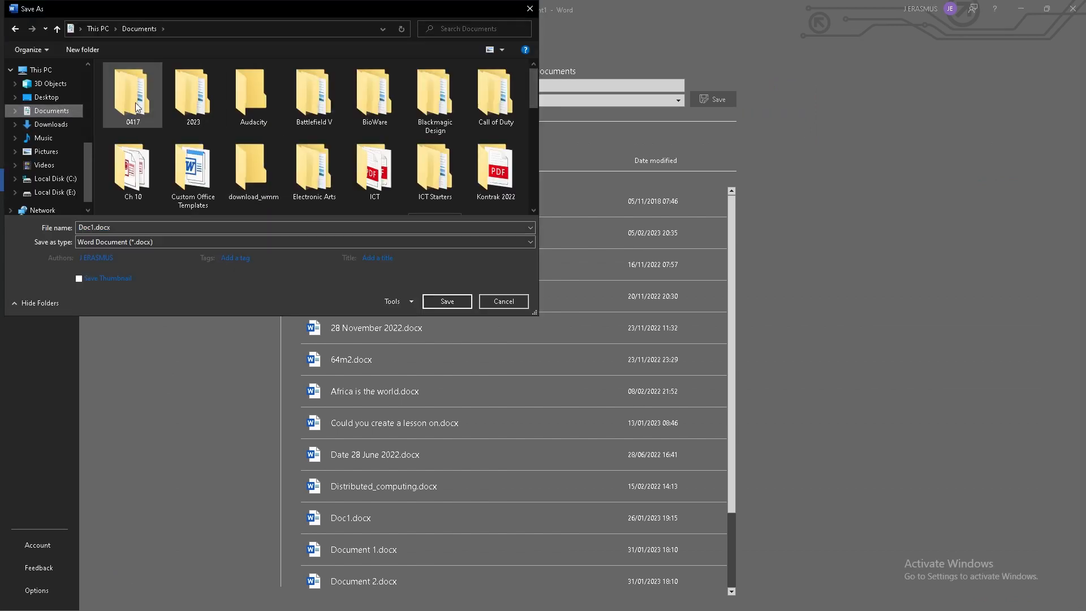
# Step: Browse to the ICT folder inside Documents > 2023, create a new folder named Word and open it
pyautogui.doubleClick(193, 95)
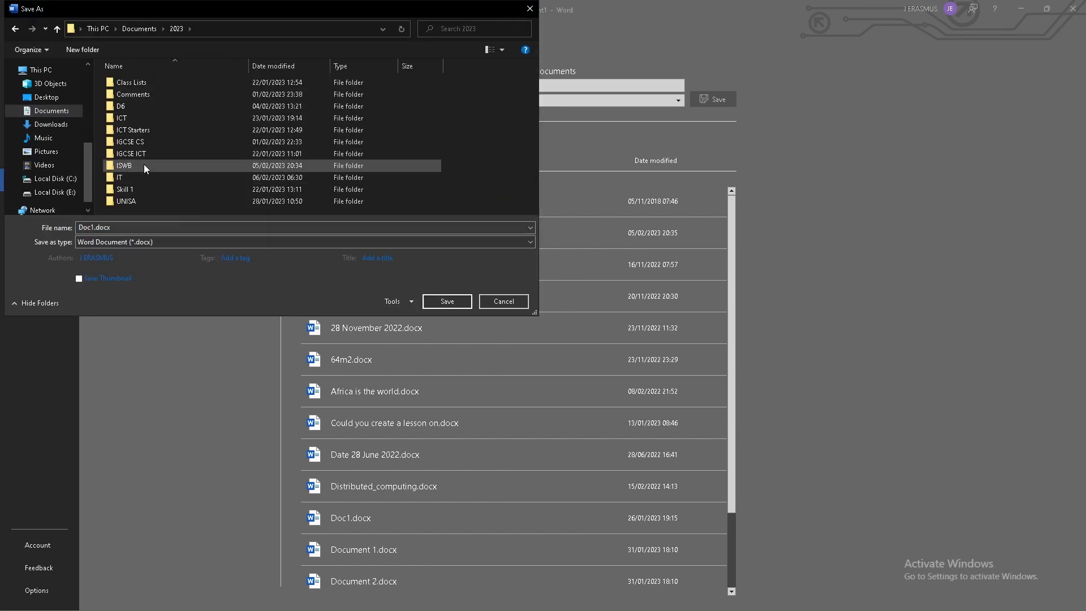
pyautogui.doubleClick(151, 118)
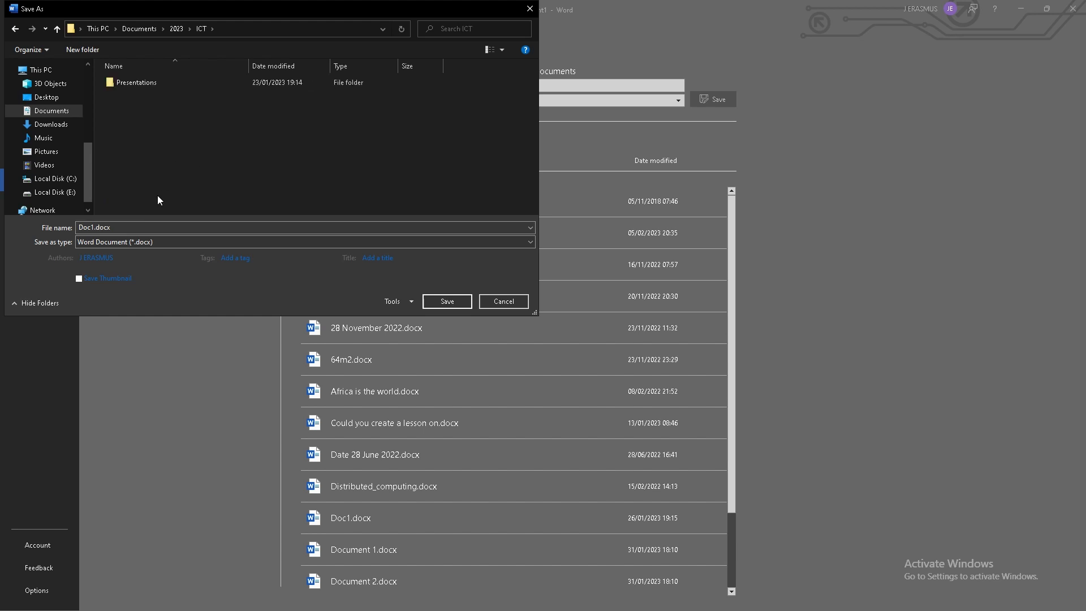
pyautogui.write('Word')
pyautogui.press('Return')
pyautogui.press('Return')
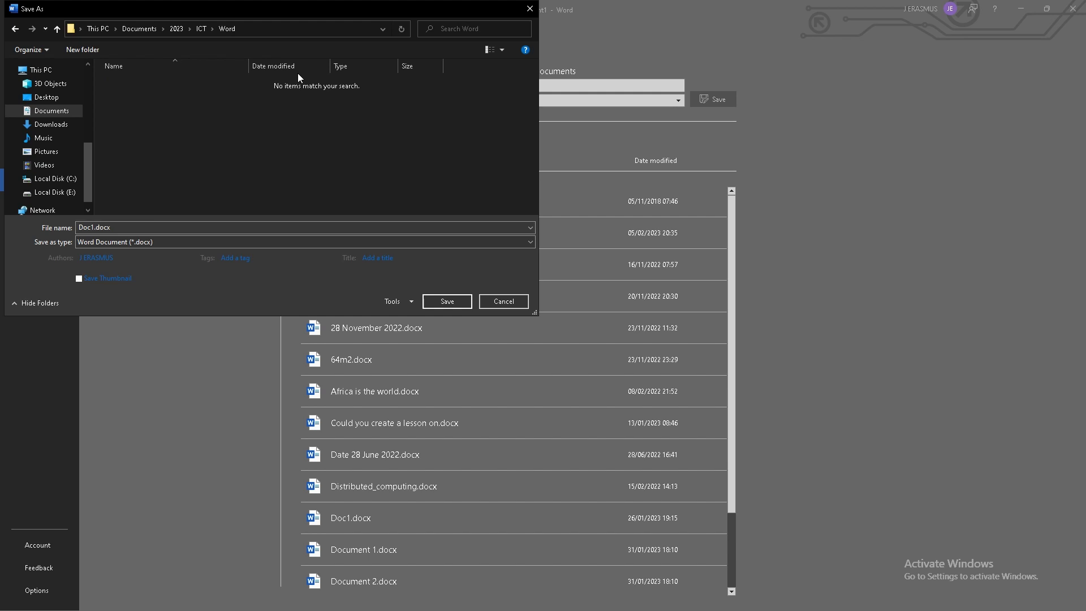
# Step: Save the document as a Word Document named Editing images Act1 in the Word folder
pyautogui.doubleClick(167, 228)
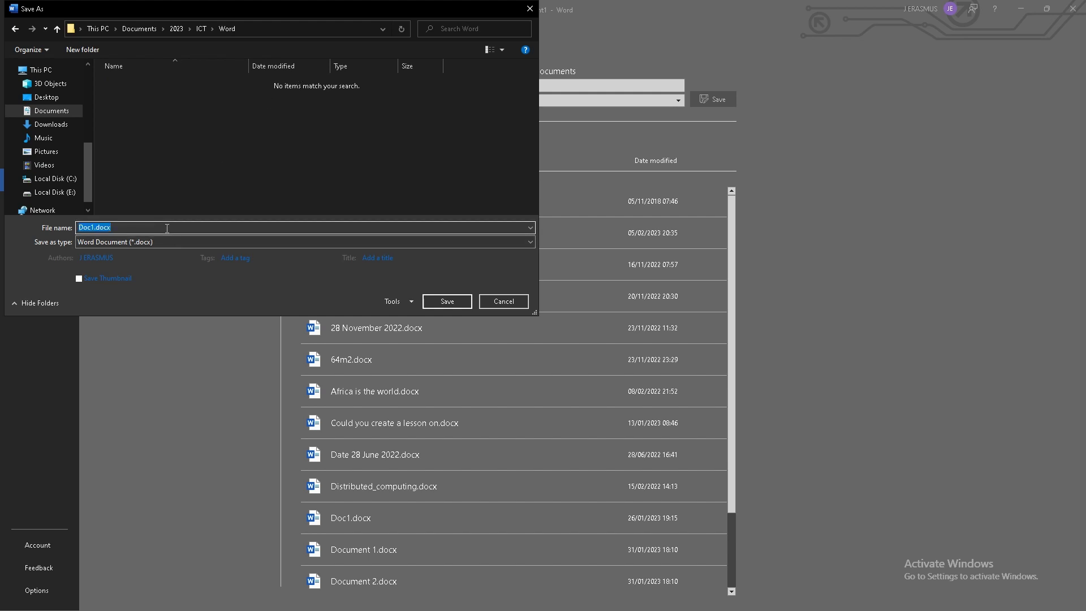
pyautogui.write('Editing images Act1')
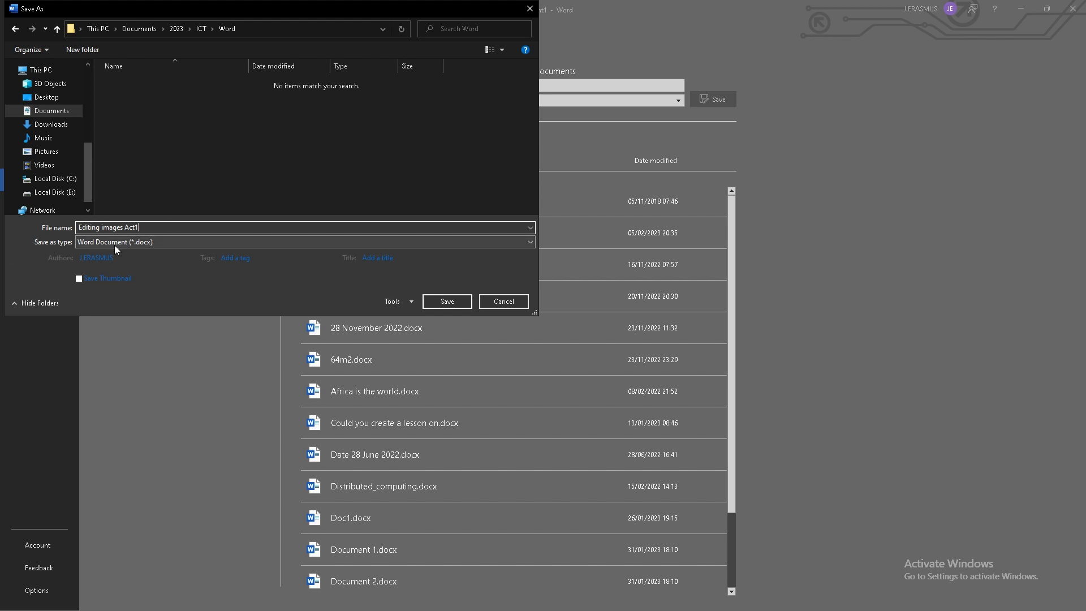
pyautogui.click(447, 301)
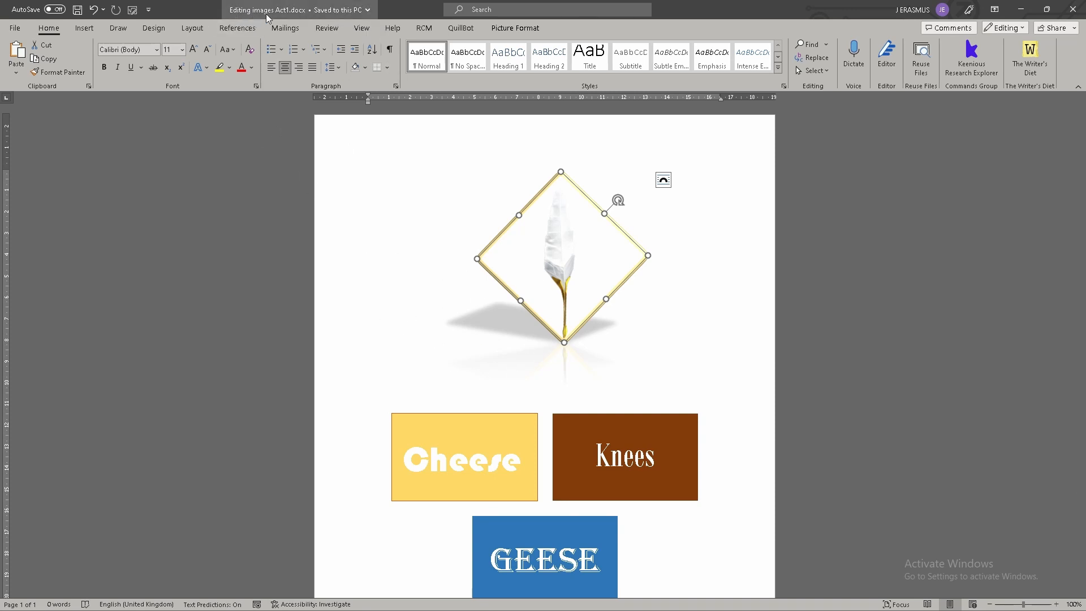
# Step: Open the Save As dialog again for the saved document, in the Documents > 2023 > ICT > Word folder
pyautogui.click(14, 28)
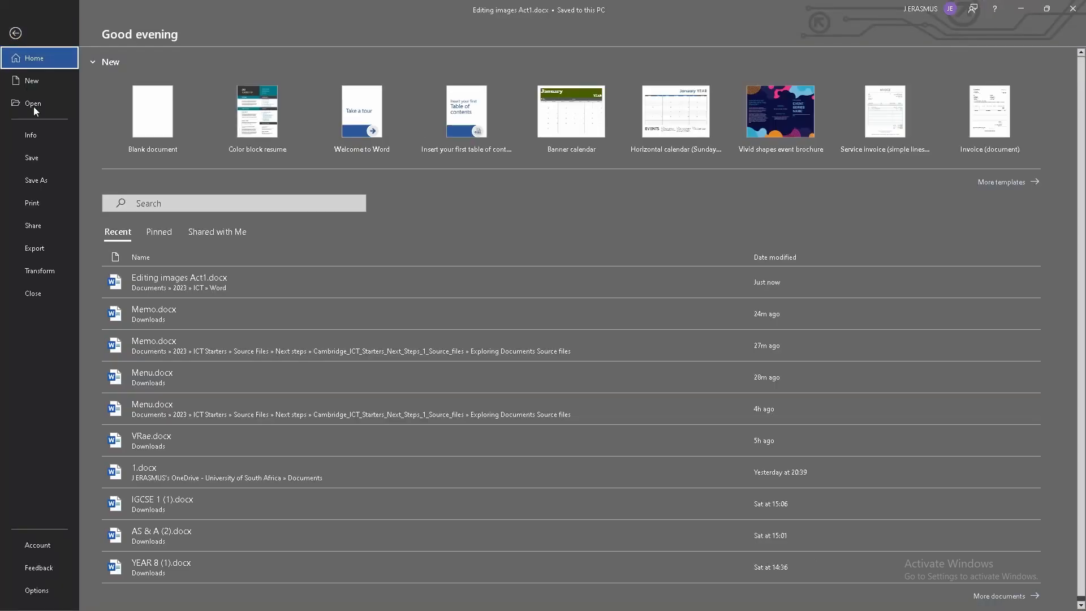
pyautogui.click(47, 188)
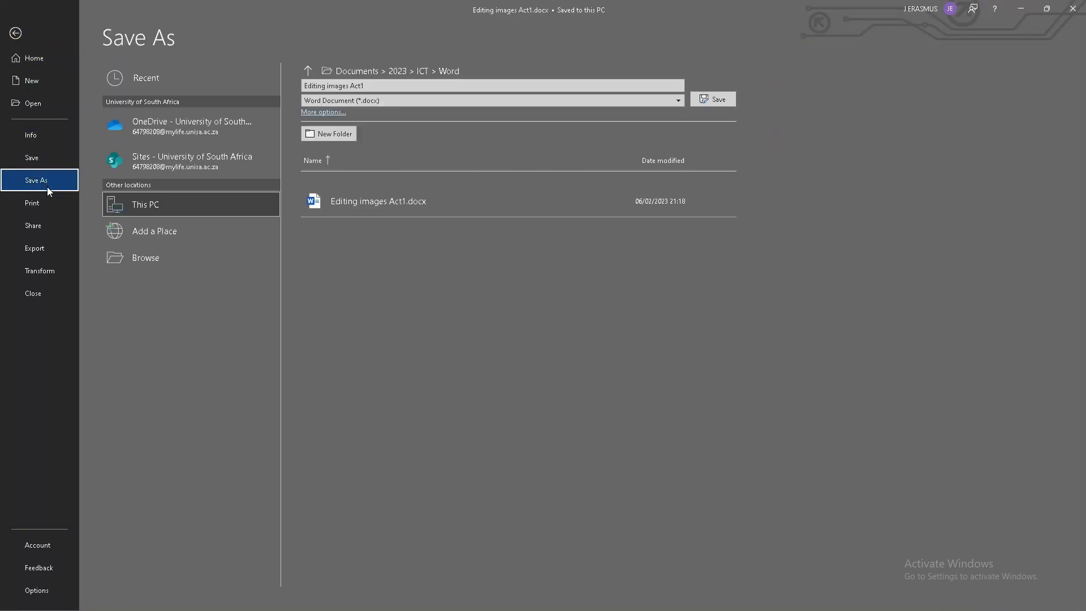
pyautogui.click(169, 258)
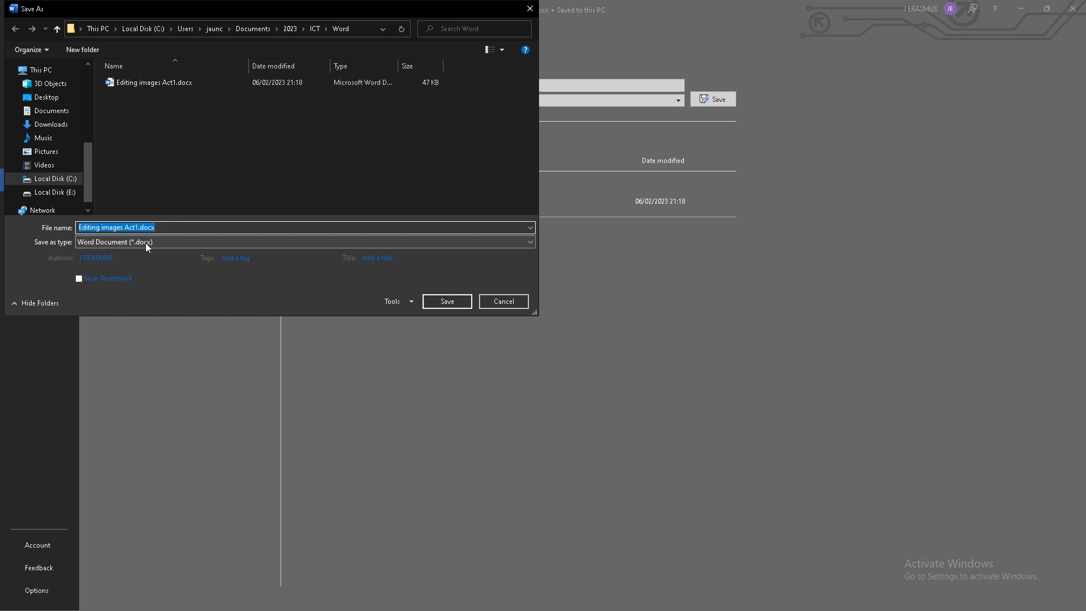
# Step: Switch to the 5 Editing images assignment in Google Classroom, review its submission instructions, and return to the Save As dialog in Word
pyautogui.hotkey('alt', 'Tab')
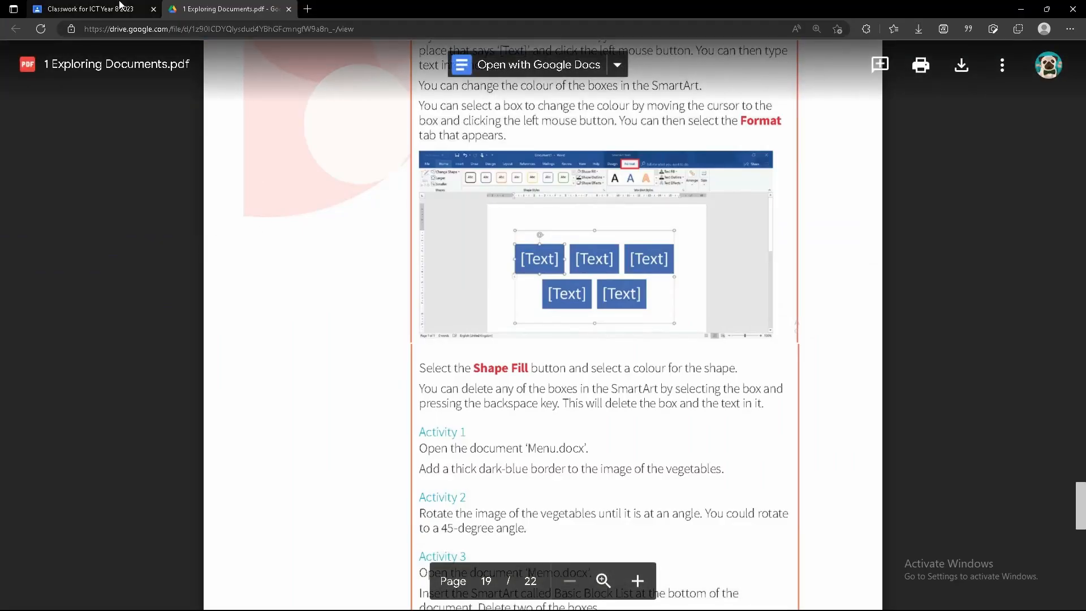
pyautogui.click(121, 6)
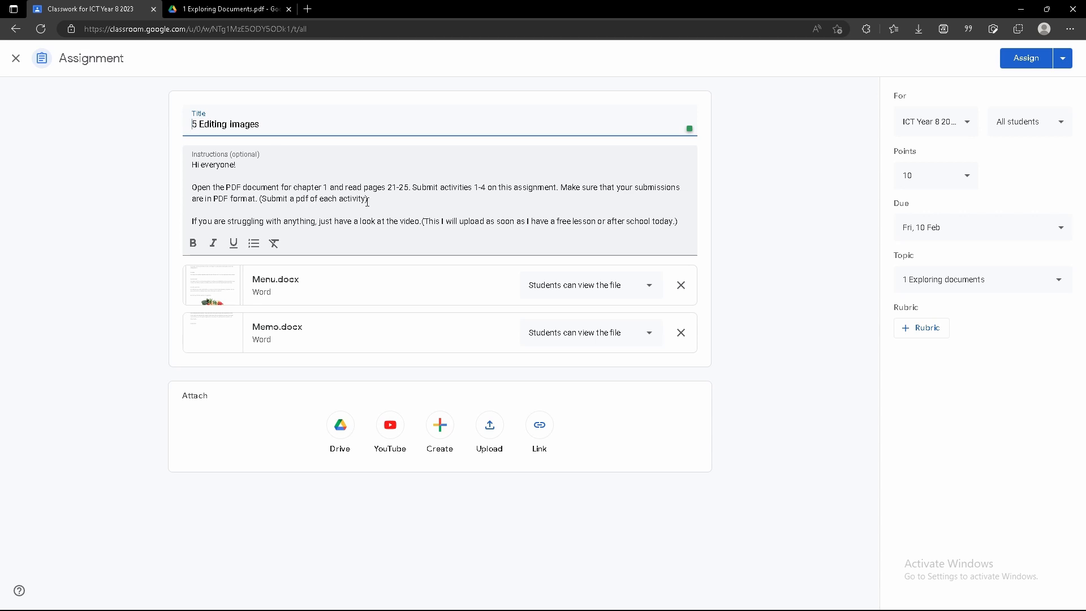
pyautogui.hotkey('alt', 'Tab')
pyautogui.hotkey('alt', 'Tab')
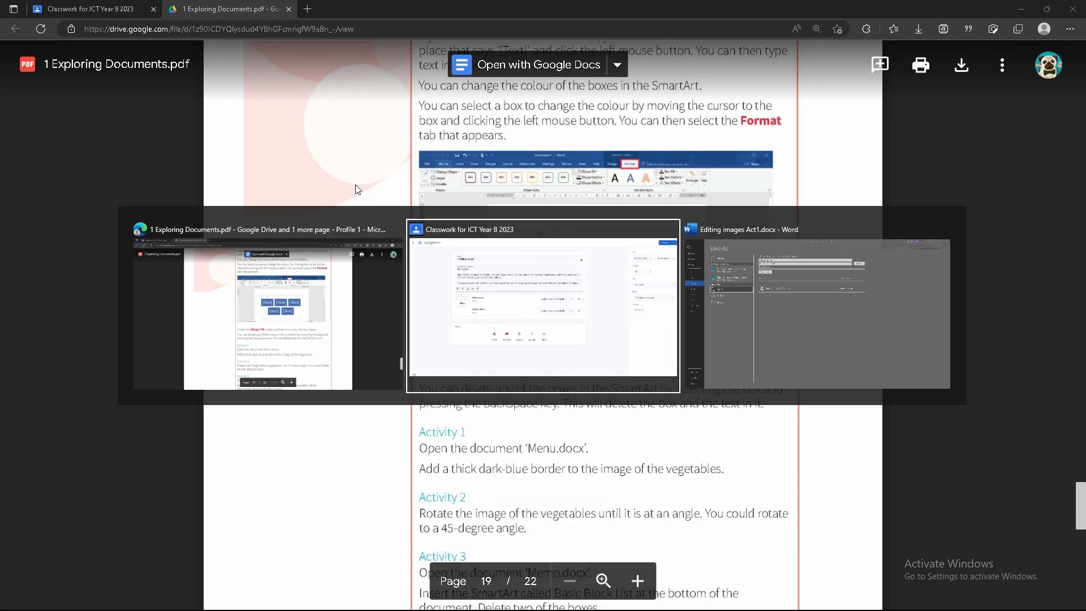
pyautogui.hotkey('alt', 'Tab')
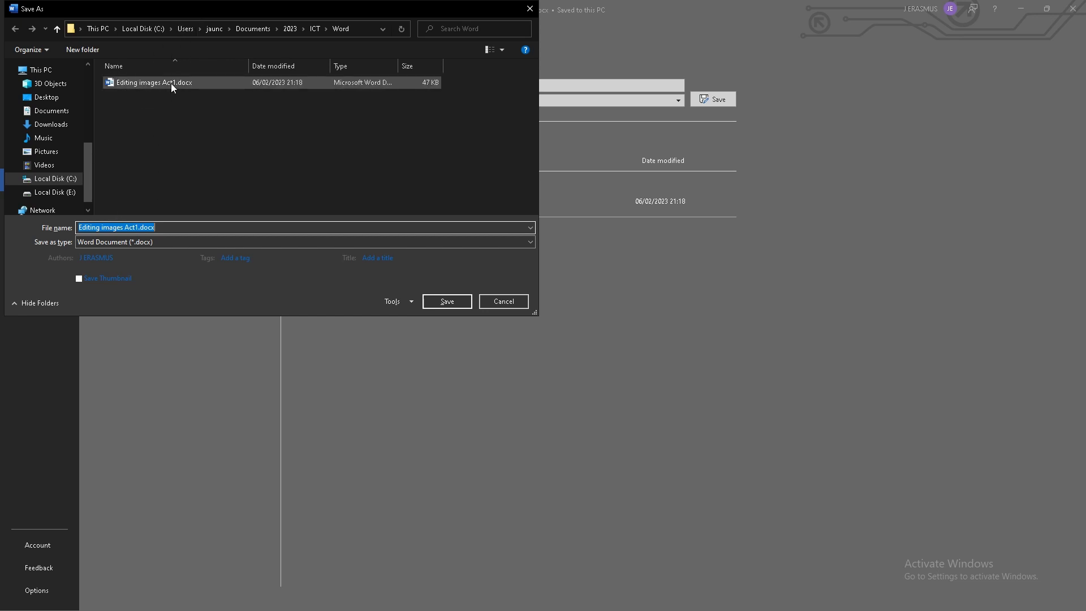
# Step: Remove the docx extension from the file name so that it reads Editing images Act1
pyautogui.click(163, 229)
pyautogui.press('BackSpace')
pyautogui.press('BackSpace')
pyautogui.press('BackSpace')
pyautogui.press('BackSpace')
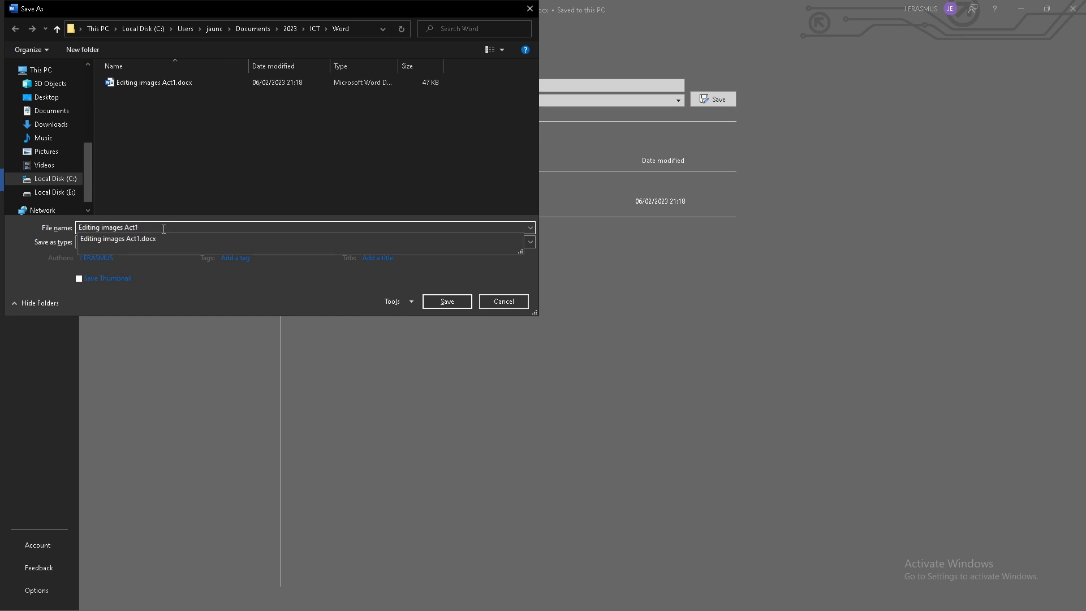
pyautogui.write('docx')
pyautogui.press('BackSpace')
pyautogui.press('BackSpace')
pyautogui.press('BackSpace')
pyautogui.press('BackSpace')
pyautogui.click(214, 182)
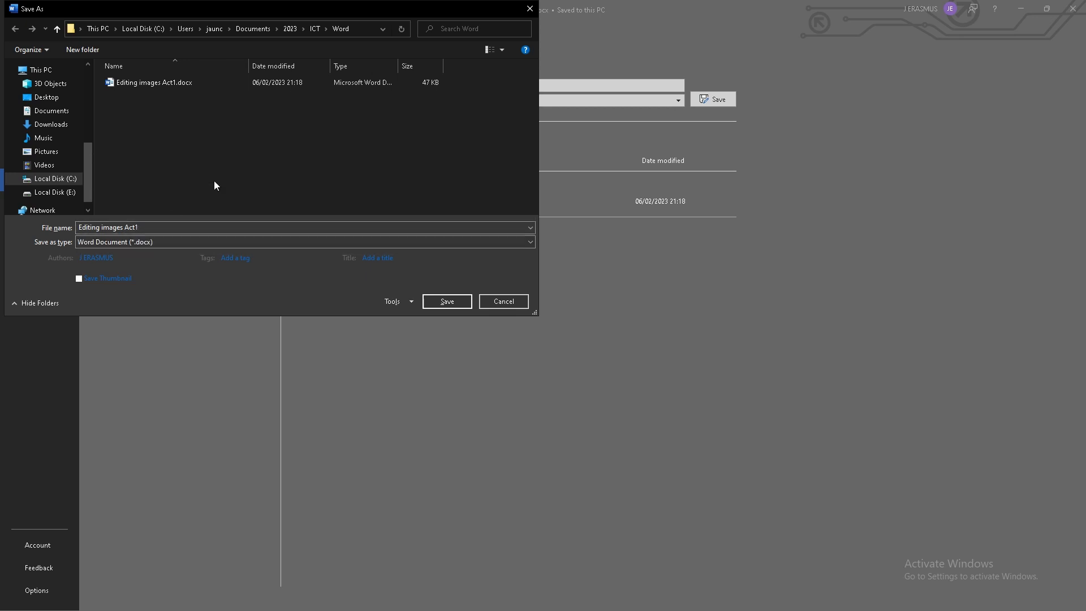
# Step: Save a PDF copy named Editing images Act1 in the Word folder and look over the published page
pyautogui.click(94, 243)
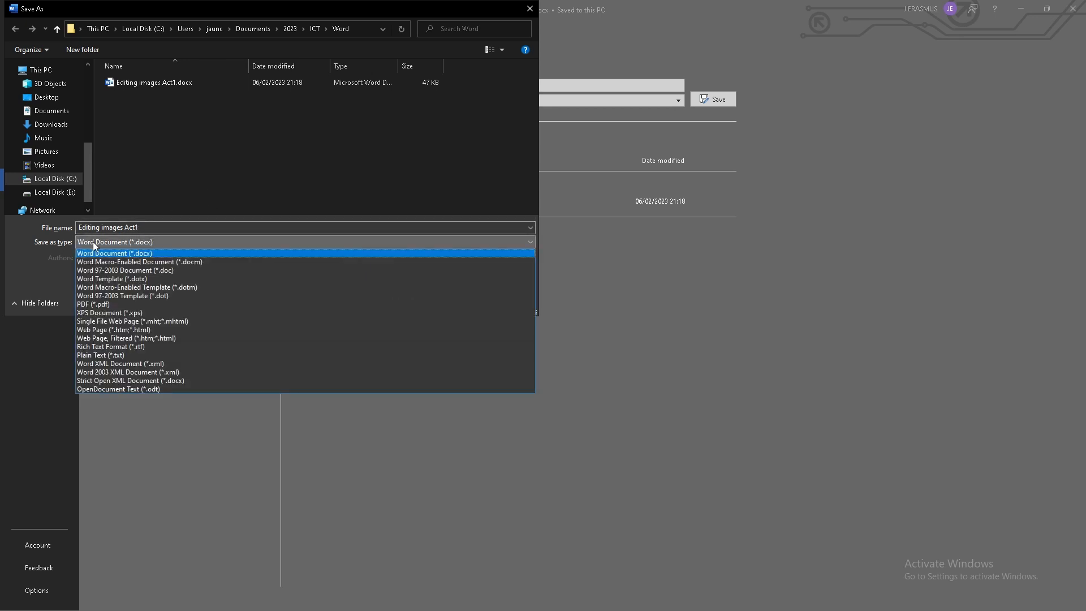
pyautogui.click(101, 304)
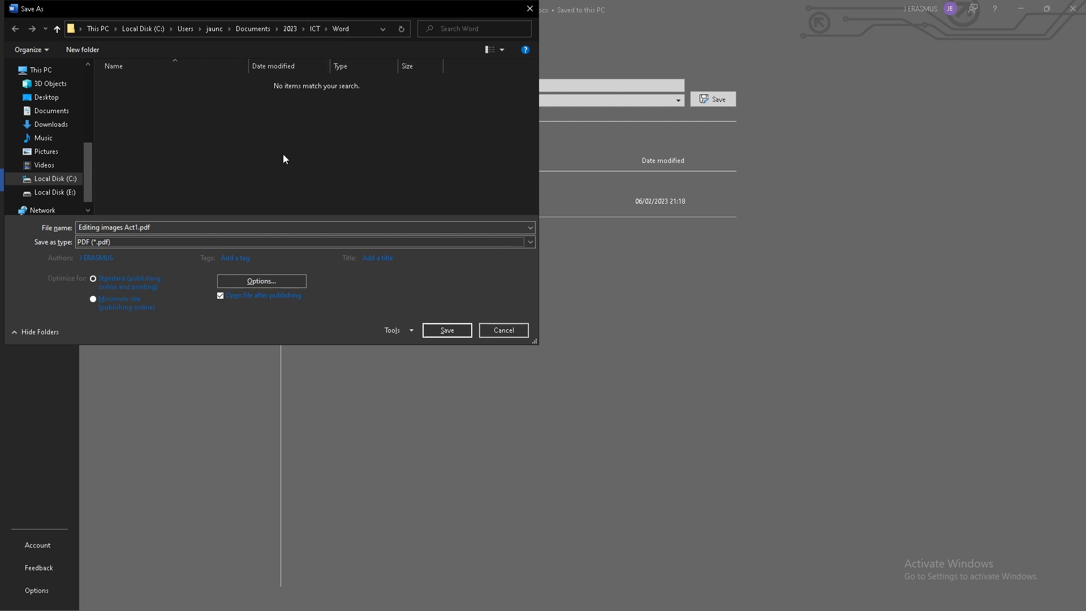
pyautogui.click(455, 333)
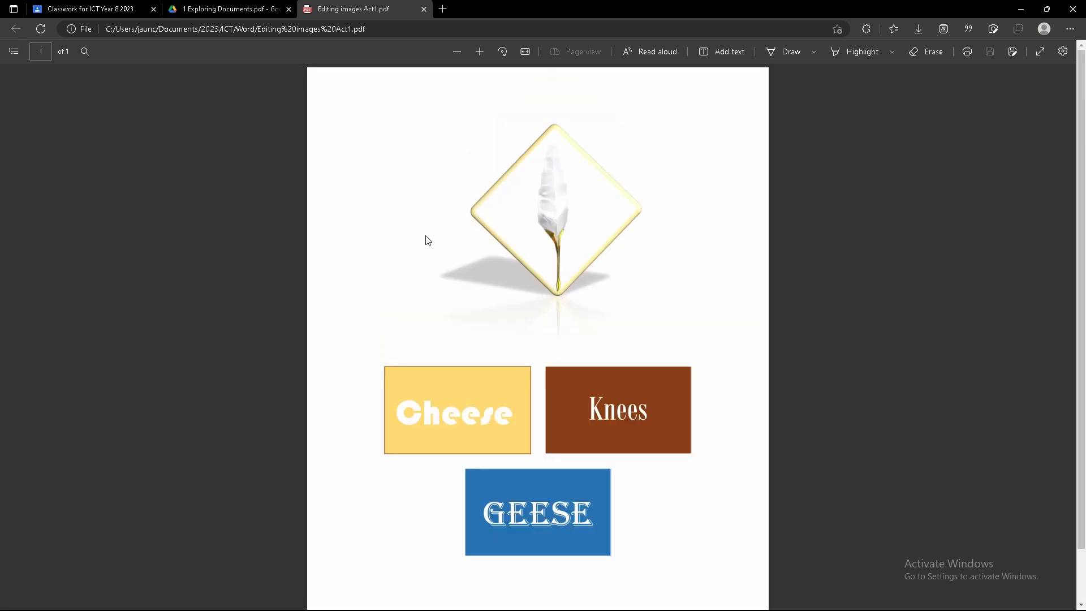
pyautogui.scroll(-1, 562, 204)
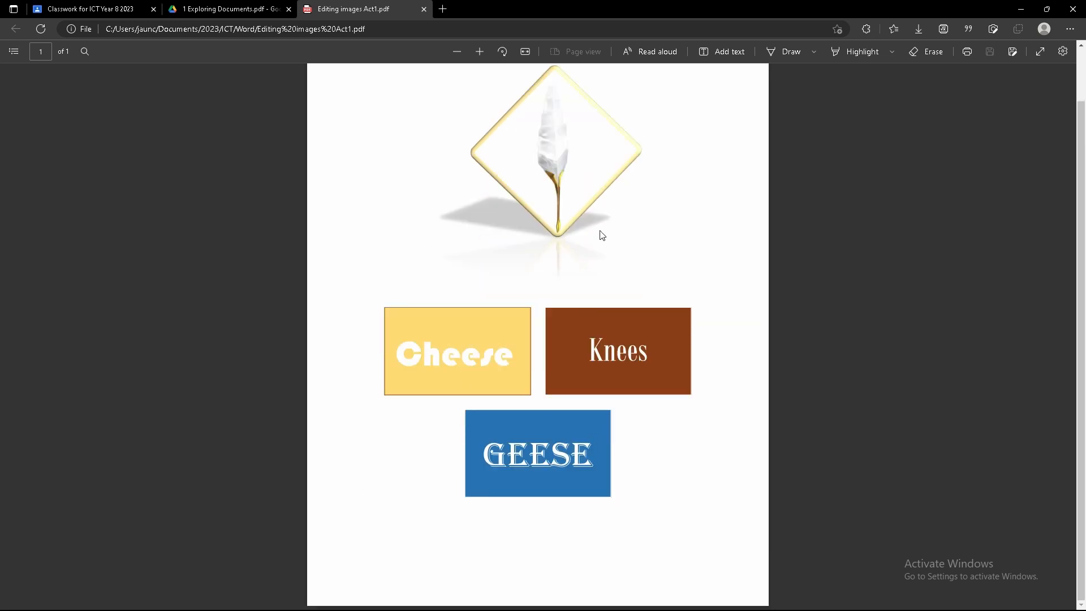
pyautogui.scroll(1, 569, 243)
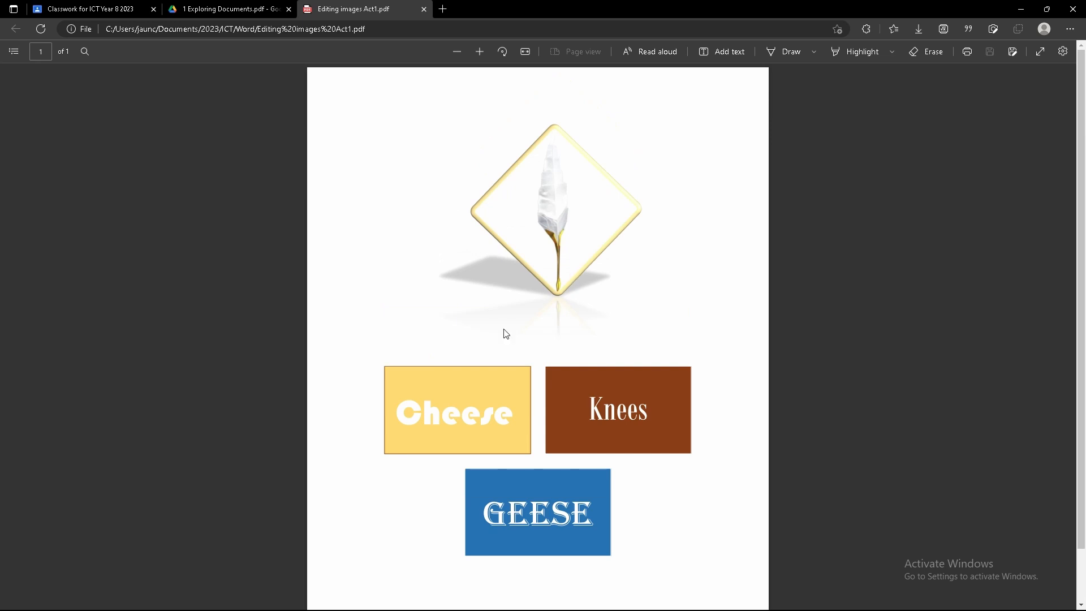
# Step: Switch to File Explorer, open Documents > 2023 > ICT > Word and enlarge its files to extra large icons
pyautogui.hotkey('alt', 'Tab')
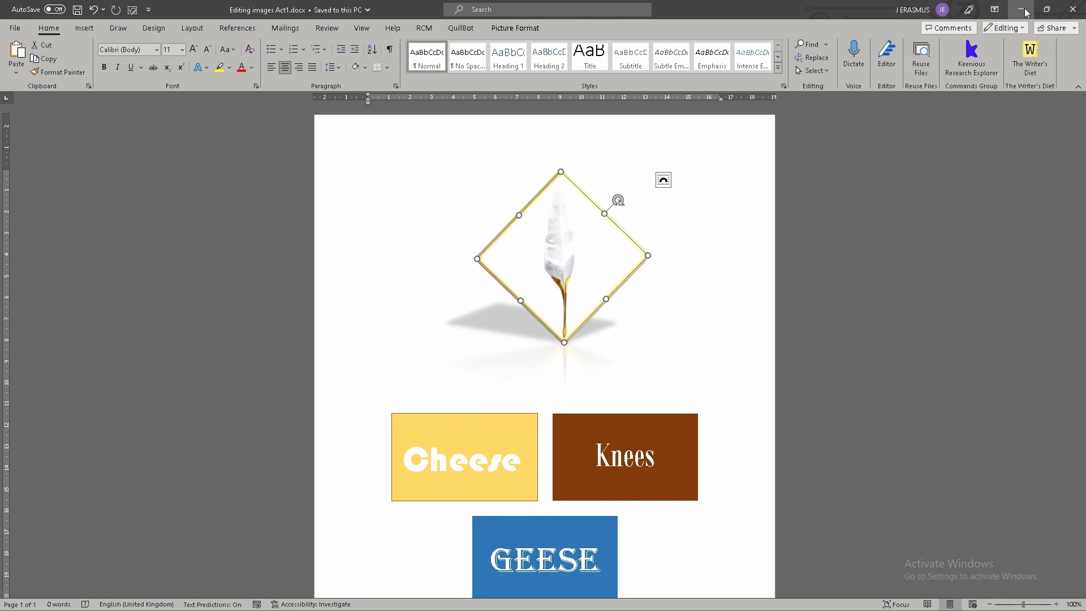
pyautogui.press('super')
pyautogui.click(205, 602)
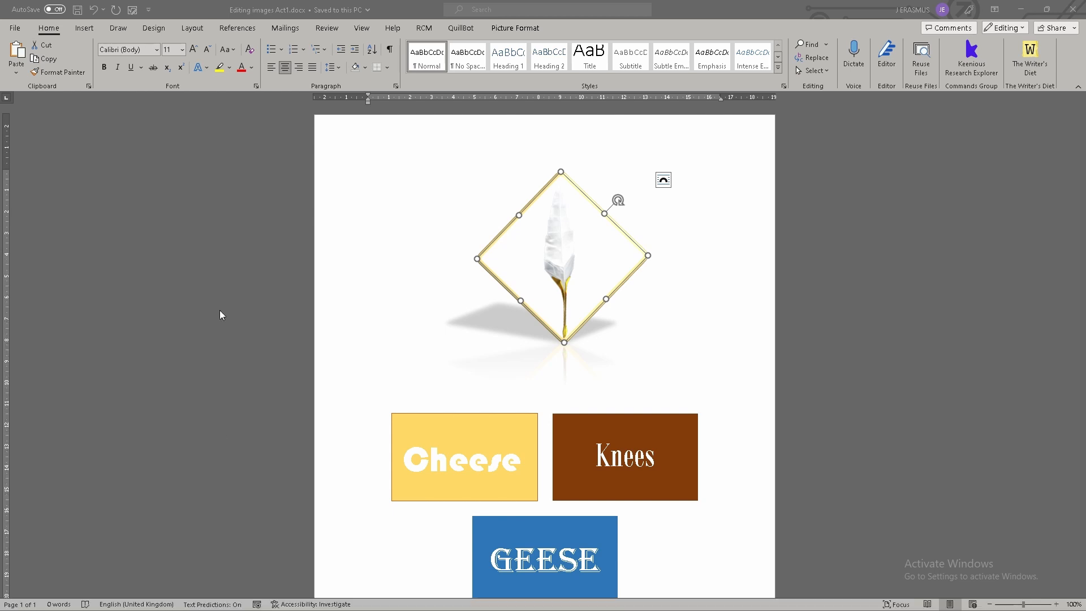
pyautogui.click(25, 159)
pyautogui.click(204, 142)
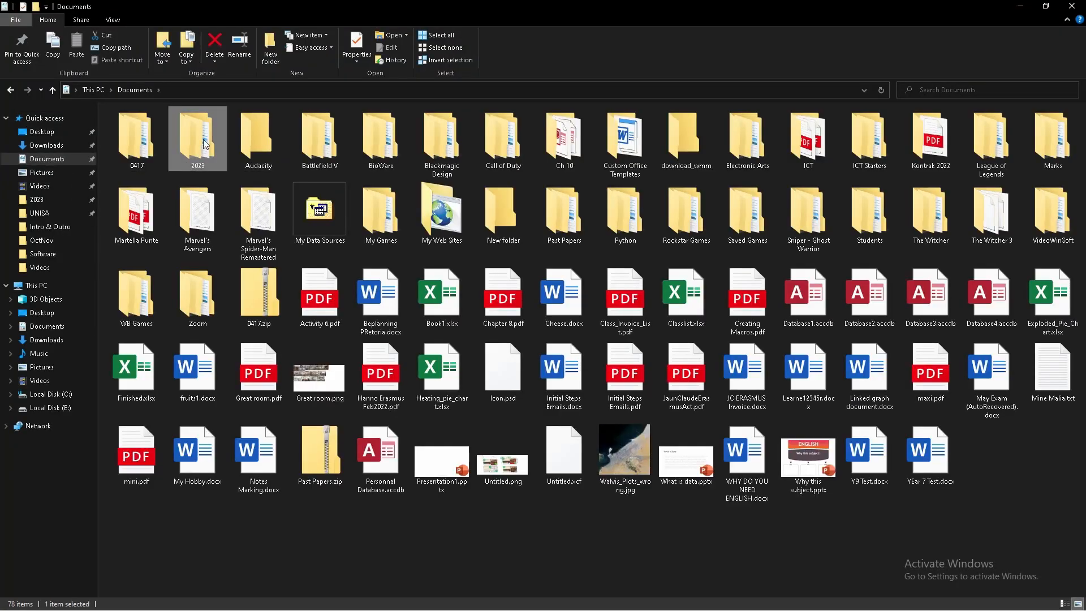
pyautogui.doubleClick(202, 139)
pyautogui.doubleClick(155, 160)
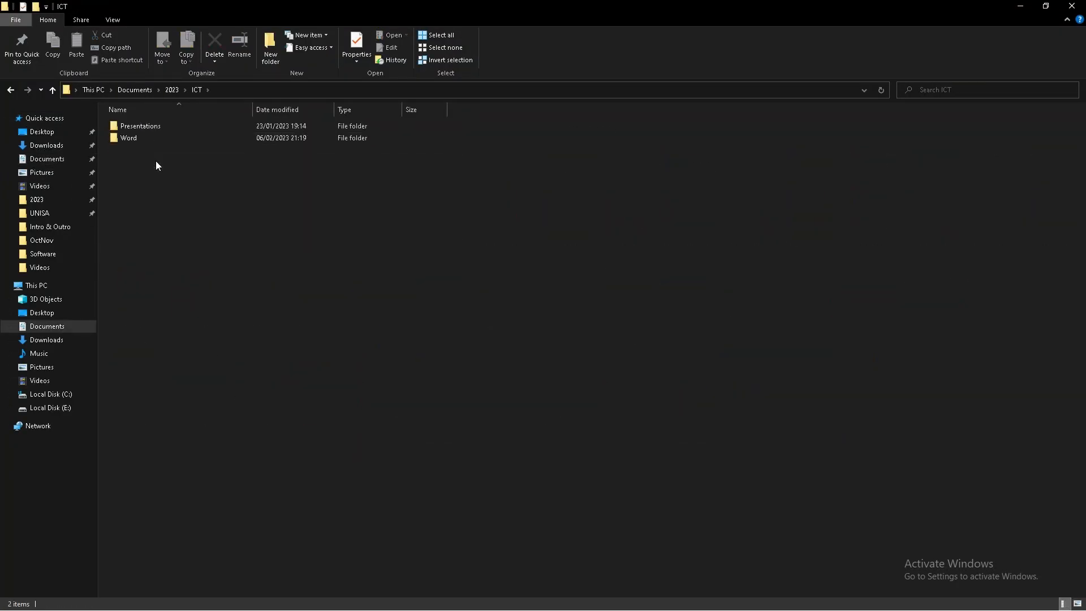
pyautogui.doubleClick(146, 138)
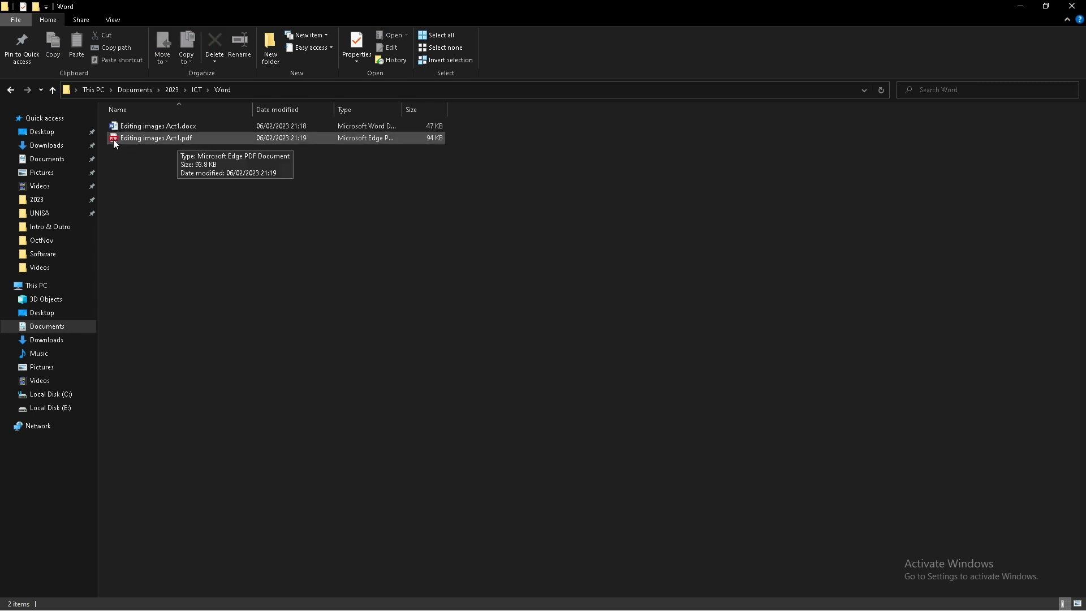
pyautogui.keyDown('ctrl'); pyautogui.scroll(4, 164, 169); pyautogui.keyUp('ctrl')
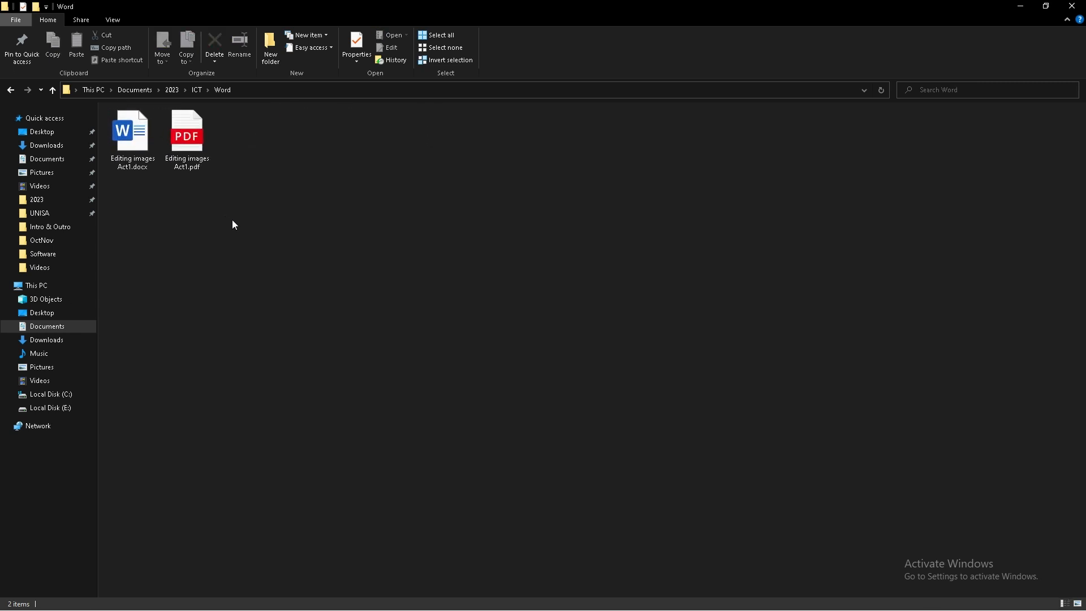
pyautogui.keyDown('ctrl'); pyautogui.scroll(1, 234, 225); pyautogui.keyUp('ctrl')
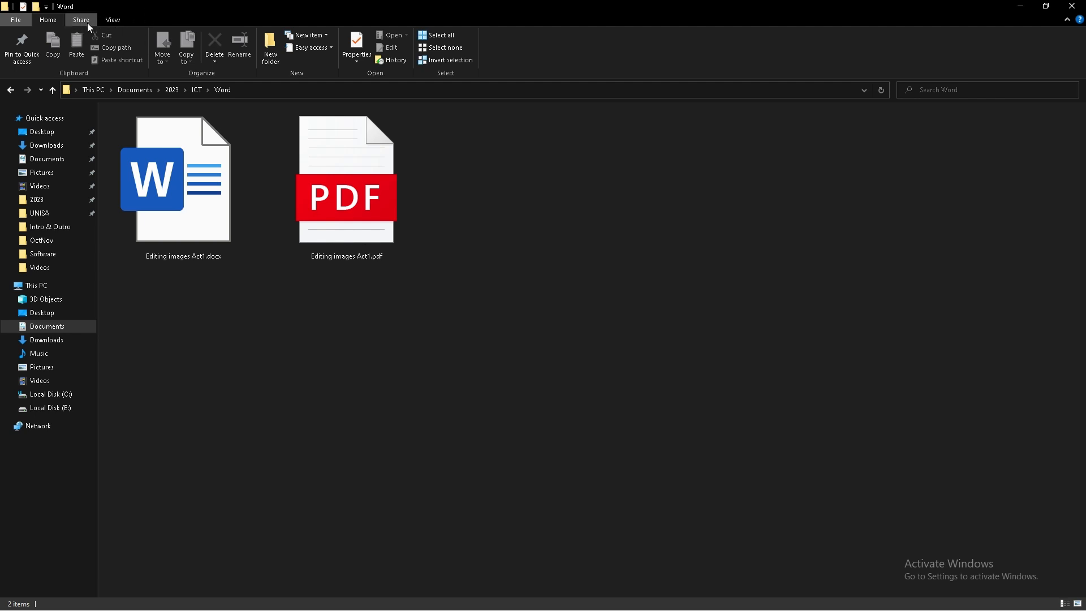
# Step: Hide the file name extensions in the Word folder and show them again
pyautogui.click(117, 22)
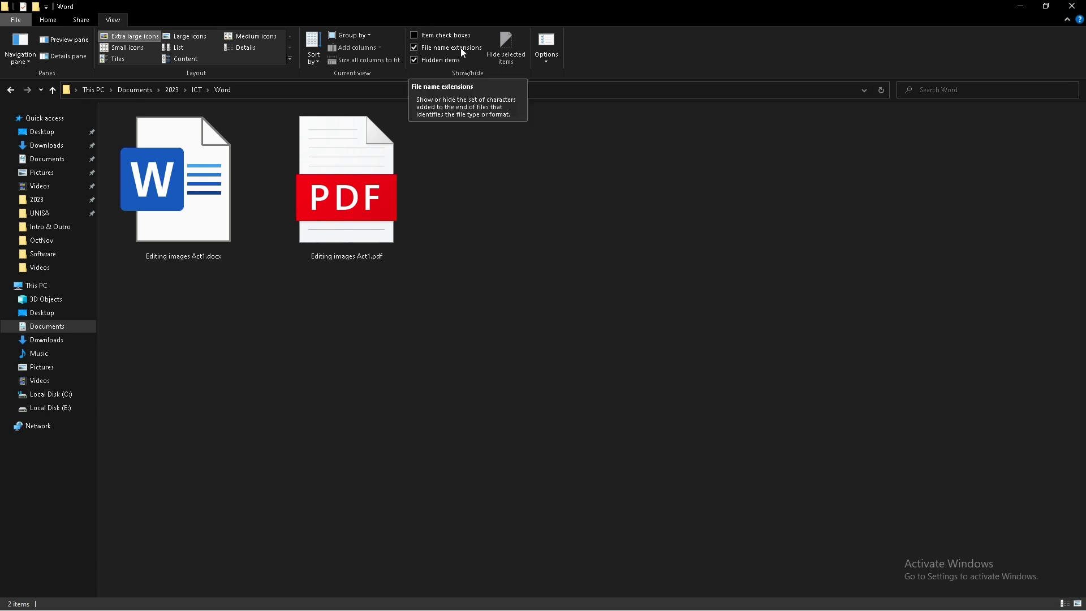
pyautogui.click(414, 48)
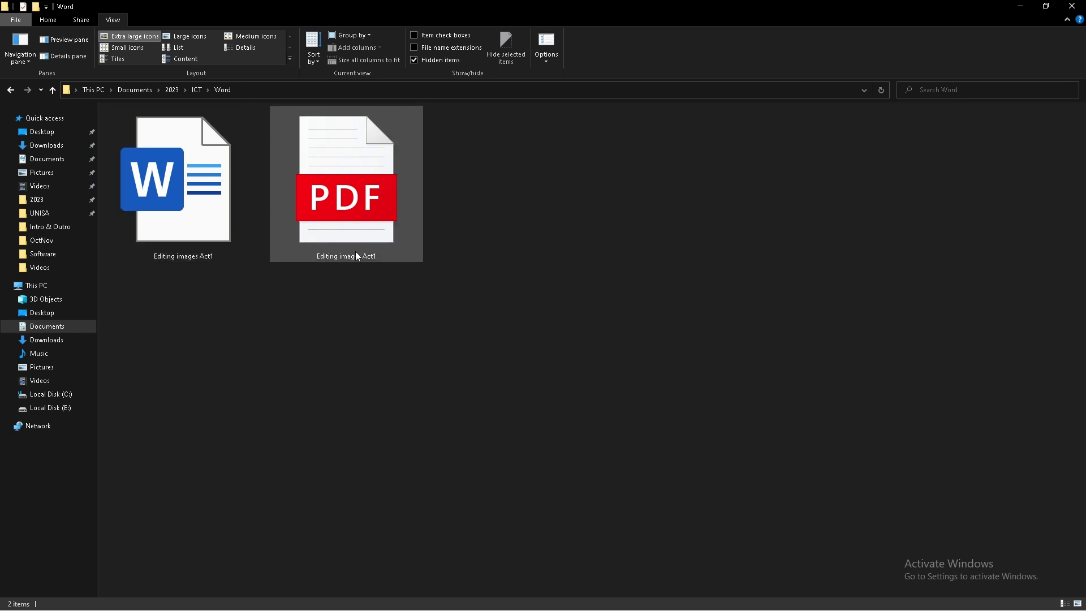
pyautogui.click(414, 48)
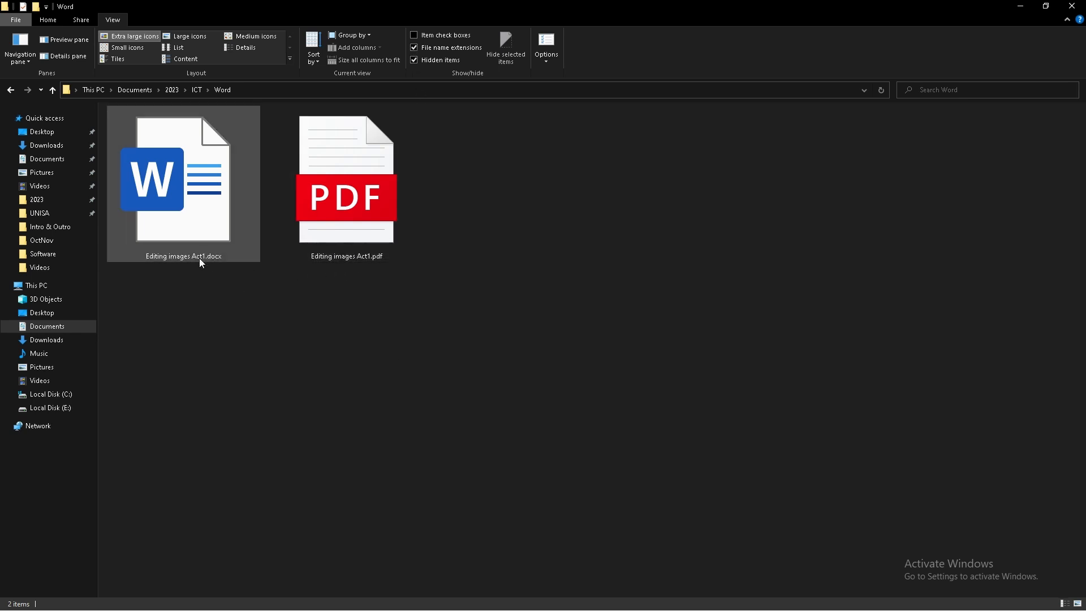
# Step: Select Editing images Act1.pdf, reduce the folder view to medium icons and clear the selection
pyautogui.moveTo(217, 261)
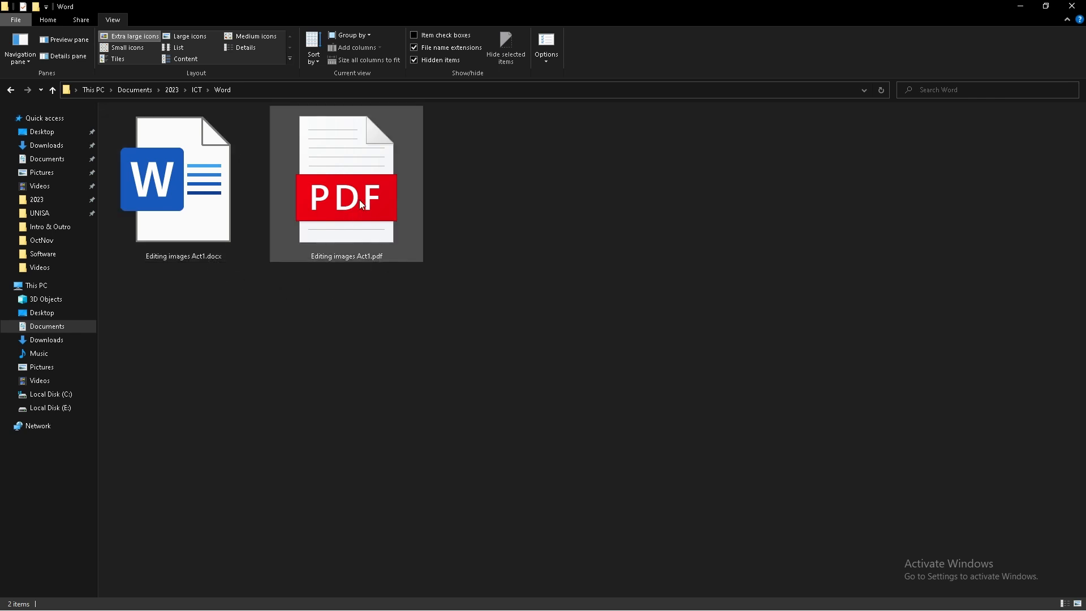
pyautogui.moveTo(361, 213)
pyautogui.click(339, 235)
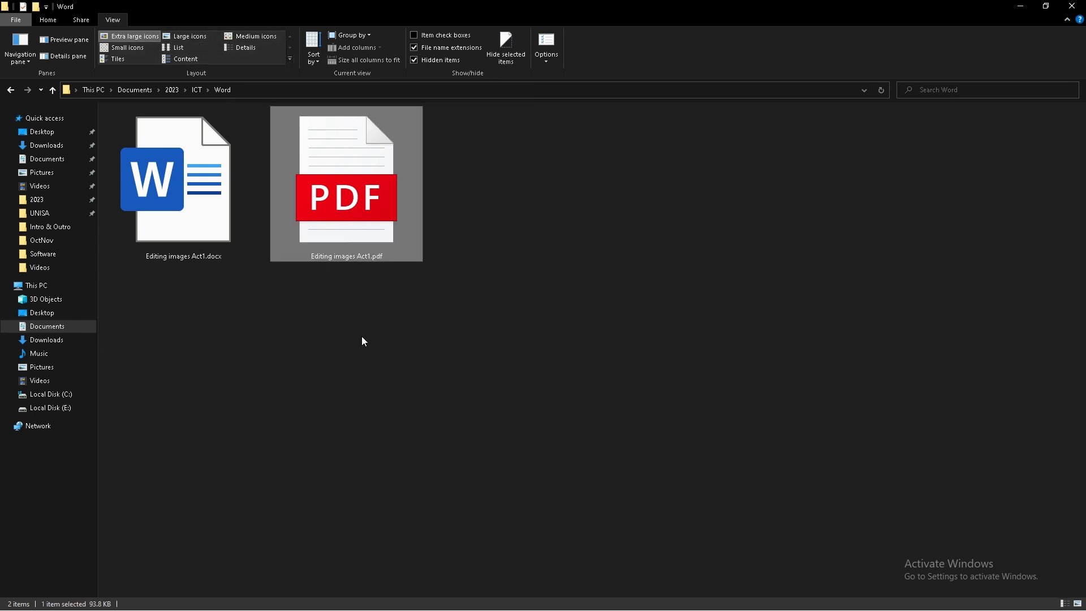
pyautogui.hotkey('ctrl', 'shift', '2')
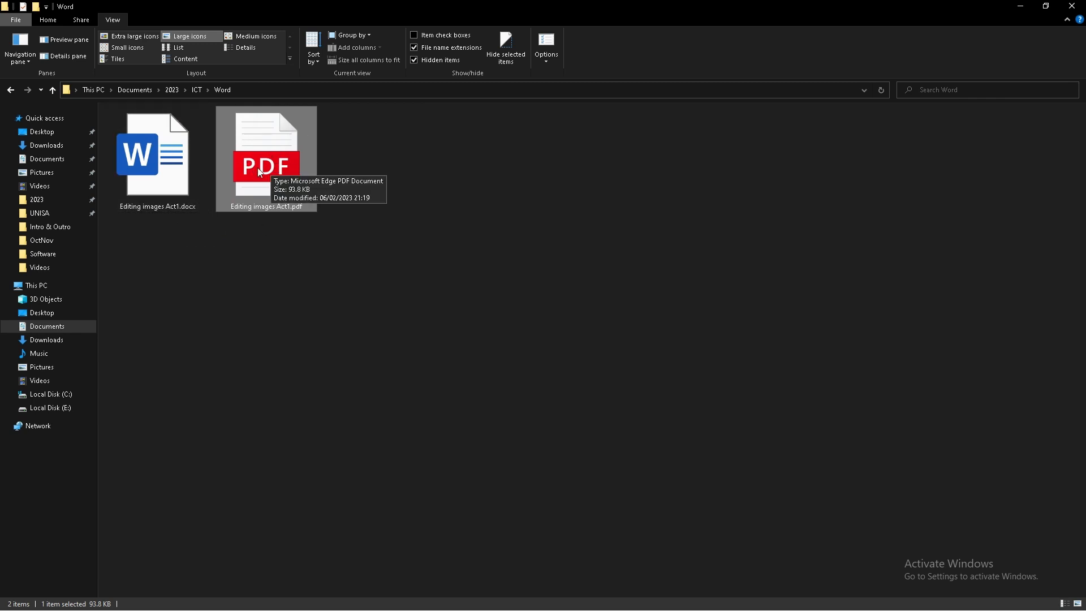
pyautogui.keyDown('ctrl'); pyautogui.scroll(-2, 305, 277); pyautogui.keyUp('ctrl')
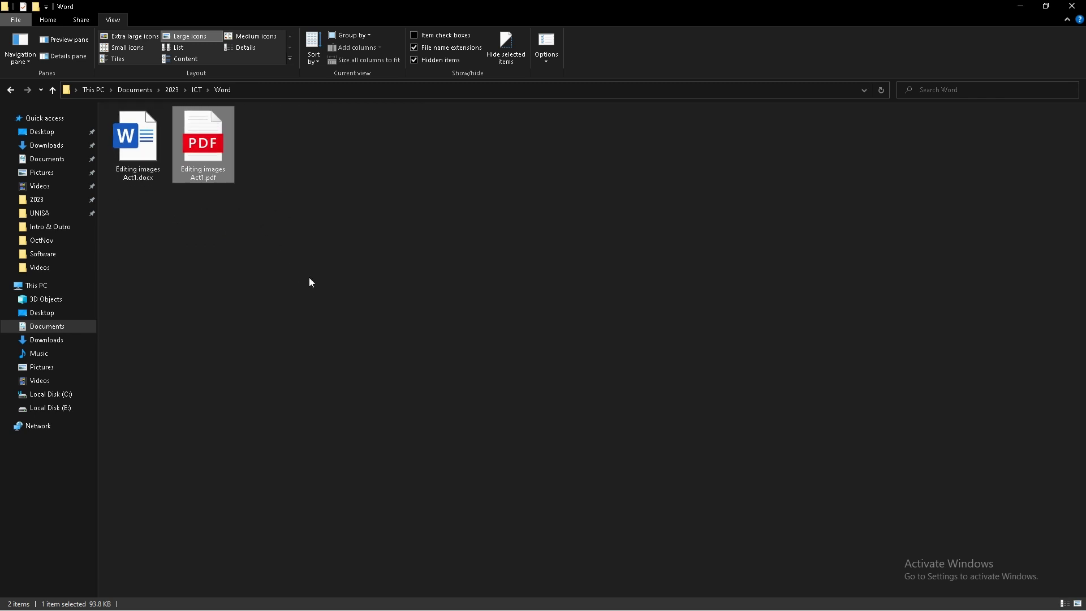
pyautogui.keyDown('ctrl'); pyautogui.scroll(-1, 309, 277); pyautogui.keyUp('ctrl')
pyautogui.click(285, 242)
pyautogui.click(192, 142)
pyautogui.click(213, 187)
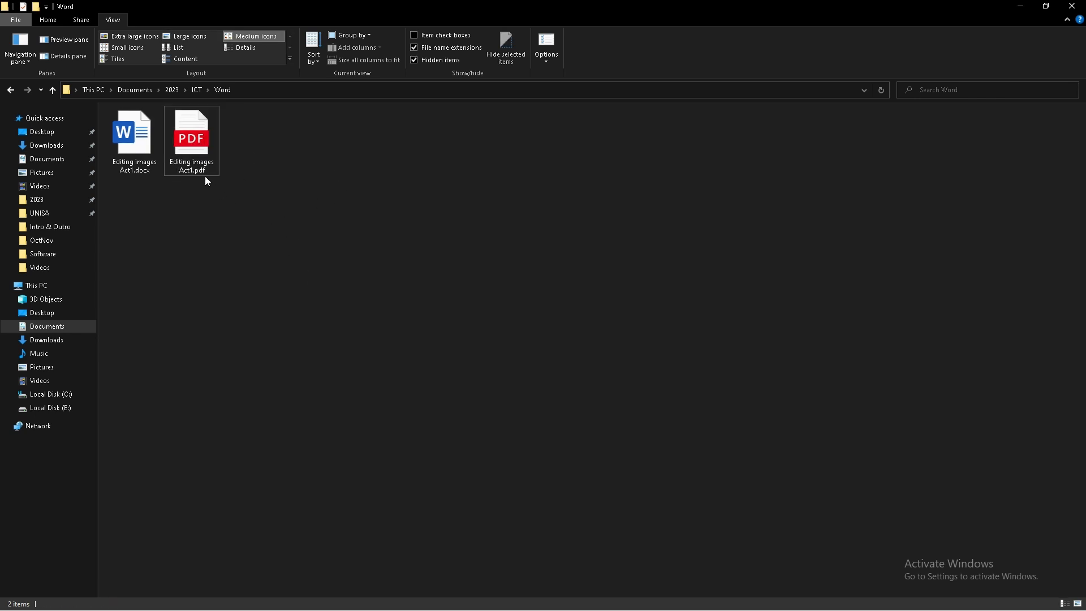
# Step: Copy Editing images Act1.pdf and paste three duplicates of it into the Word folder
pyautogui.click(136, 144)
pyautogui.click(191, 140)
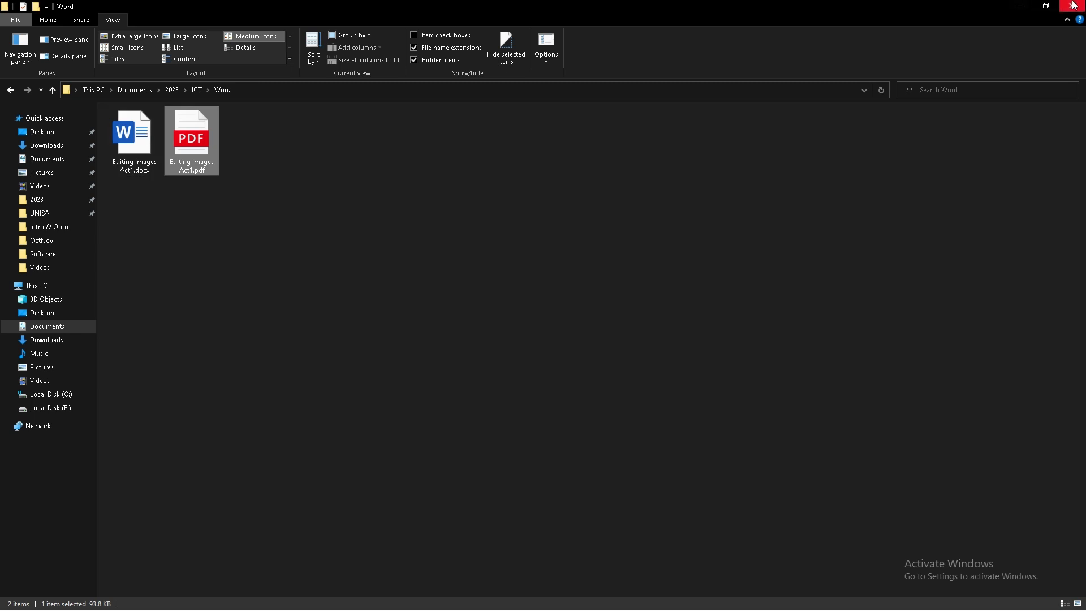
pyautogui.rightClick(188, 146)
pyautogui.click(260, 332)
pyautogui.click(334, 215)
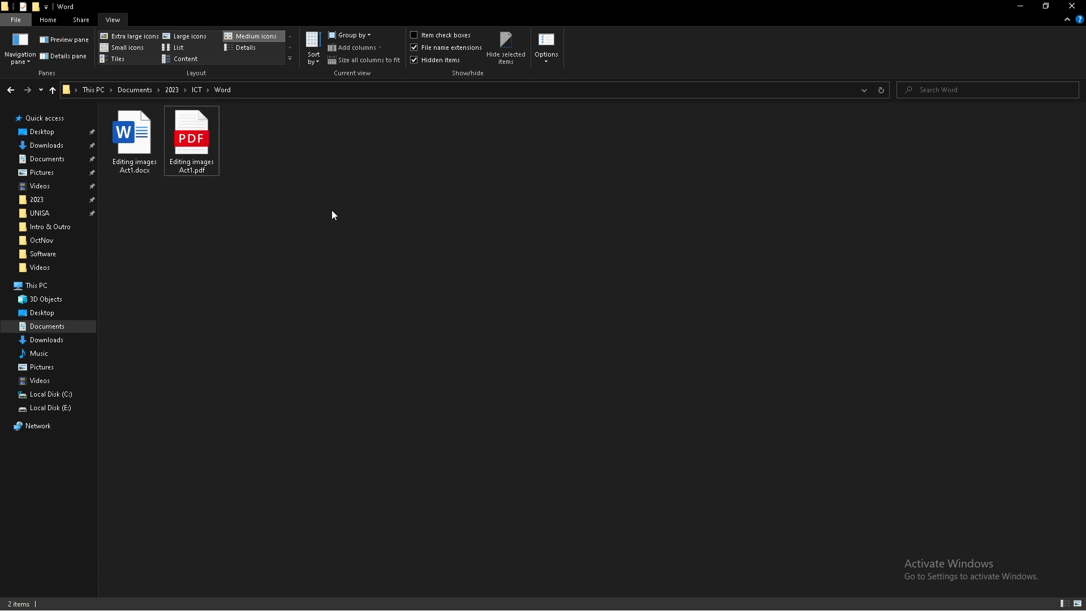
pyautogui.click(202, 132)
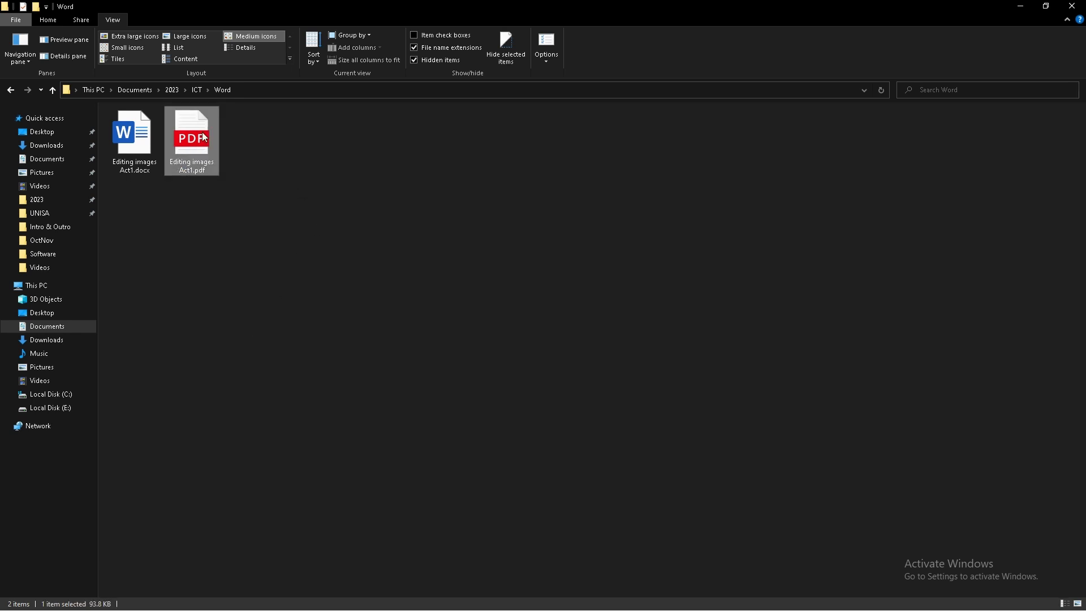
pyautogui.hotkey('ctrl', 'c')
pyautogui.hotkey('ctrl', 'v')
pyautogui.hotkey('ctrl', 'v')
pyautogui.hotkey('ctrl', 'v')
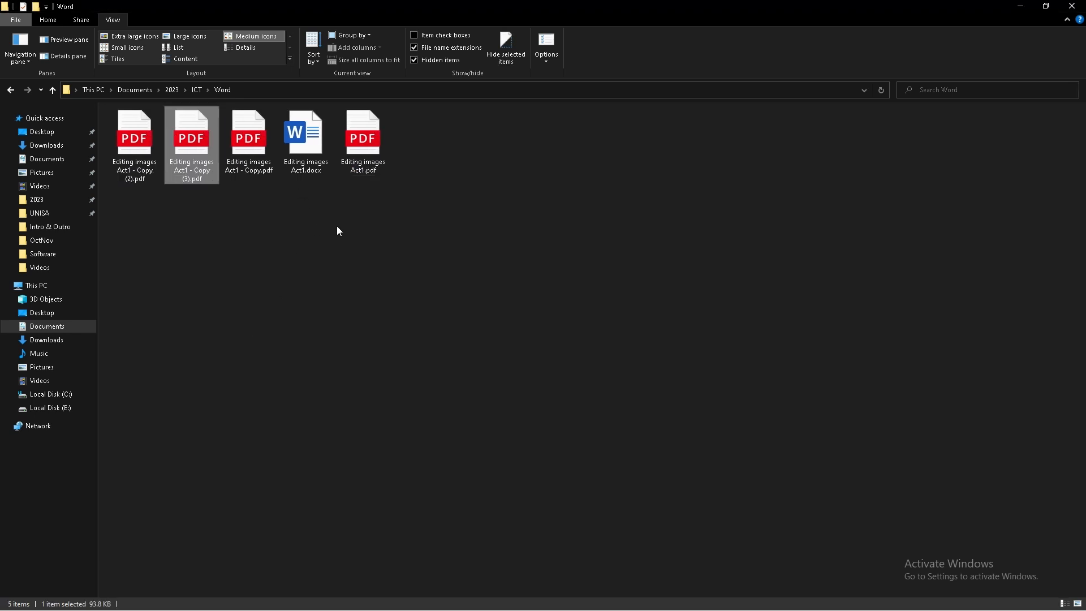
# Step: Rename Editing images Act1 - Copy.pdf as Editing images Act2 - Copy.pdf
pyautogui.click(143, 160)
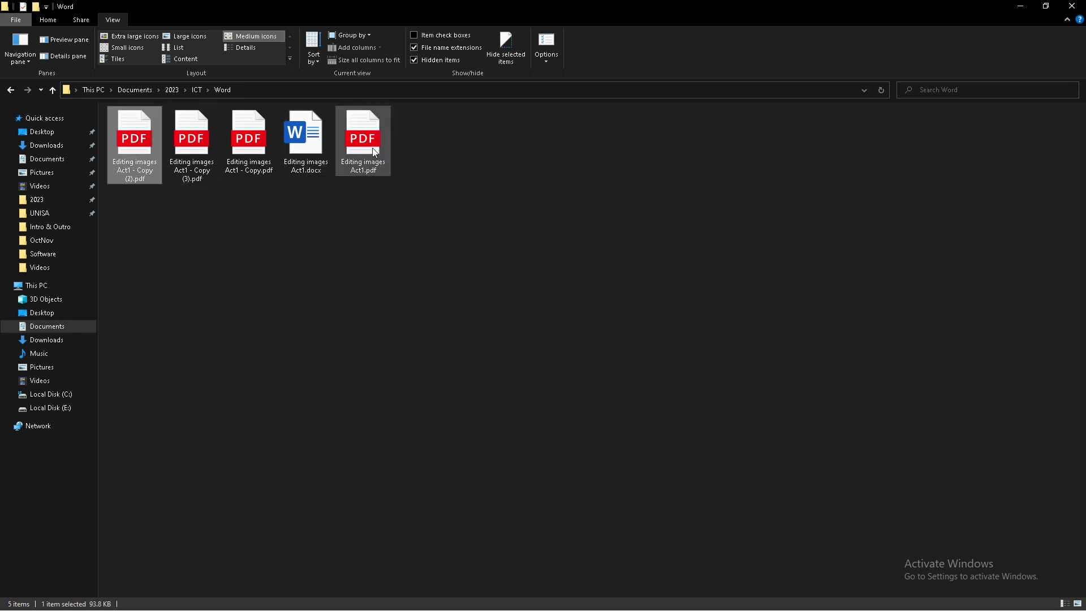
pyautogui.click(369, 148)
pyautogui.click(262, 154)
pyautogui.rightClick(261, 154)
pyautogui.click(317, 343)
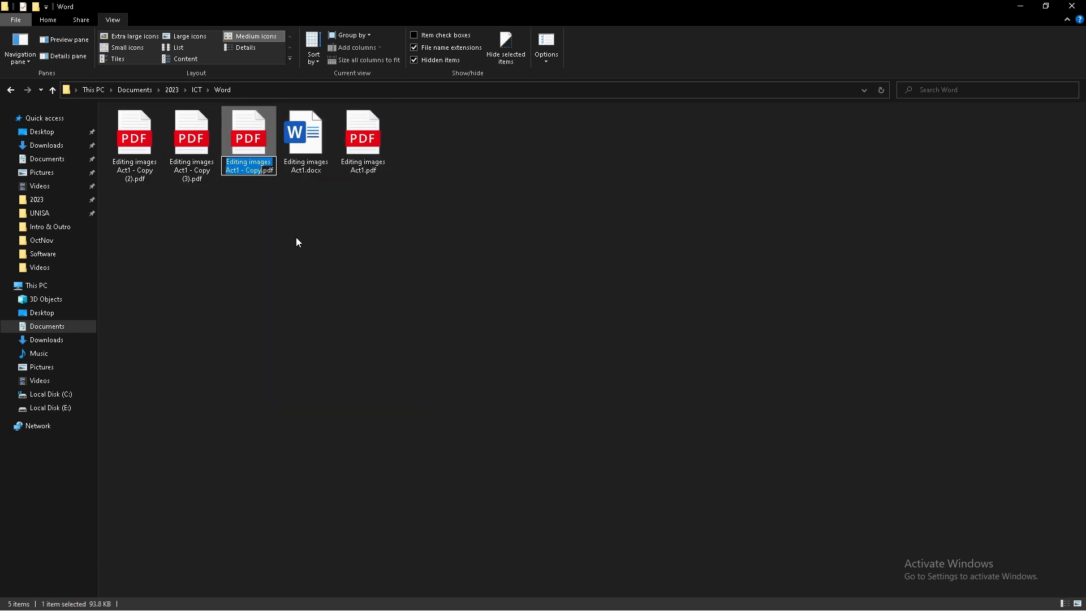
pyautogui.press('BackSpace')
pyautogui.write('2')
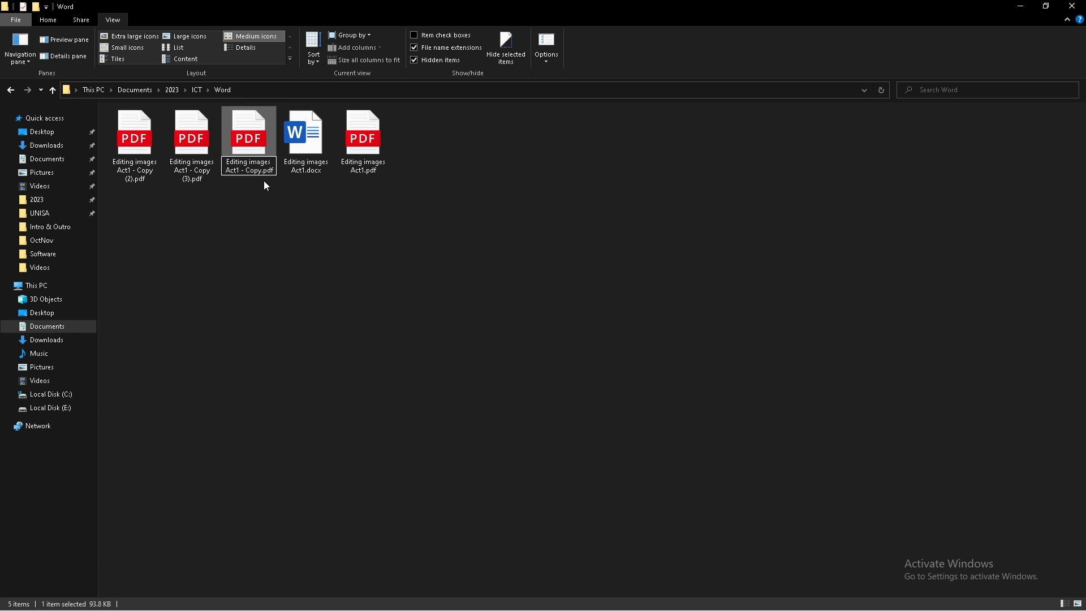
pyautogui.press('Return')
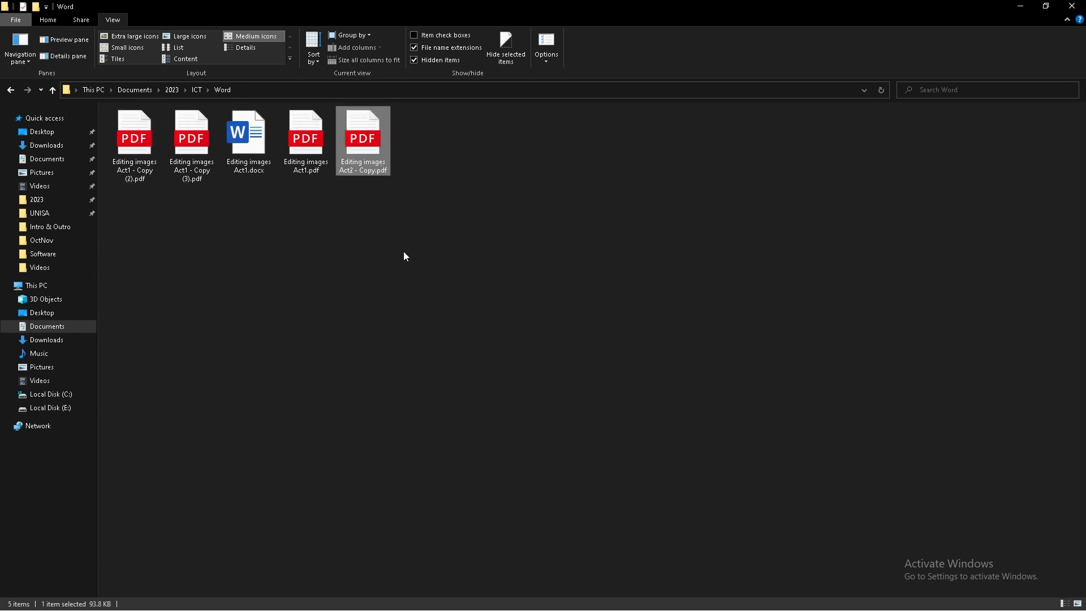
# Step: Switch to the 5 Editing images assignment in Google Classroom and open the upload dialog for attachments
pyautogui.hotkey('alt', 'Tab')
pyautogui.hotkey('alt', 'Tab')
pyautogui.hotkey('alt', 'Tab')
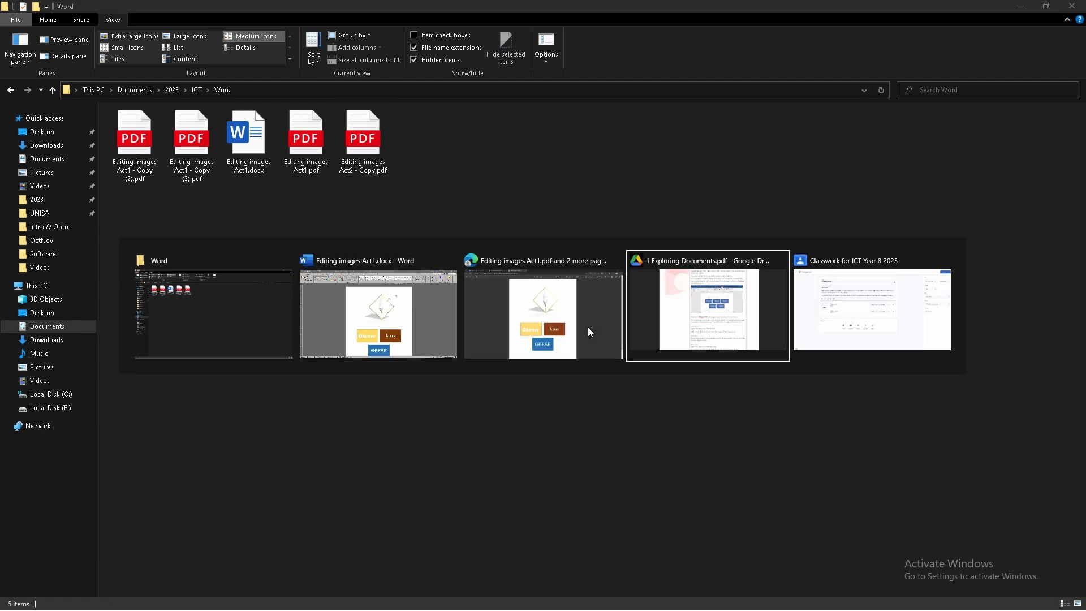
pyautogui.hotkey('alt', 'Tab')
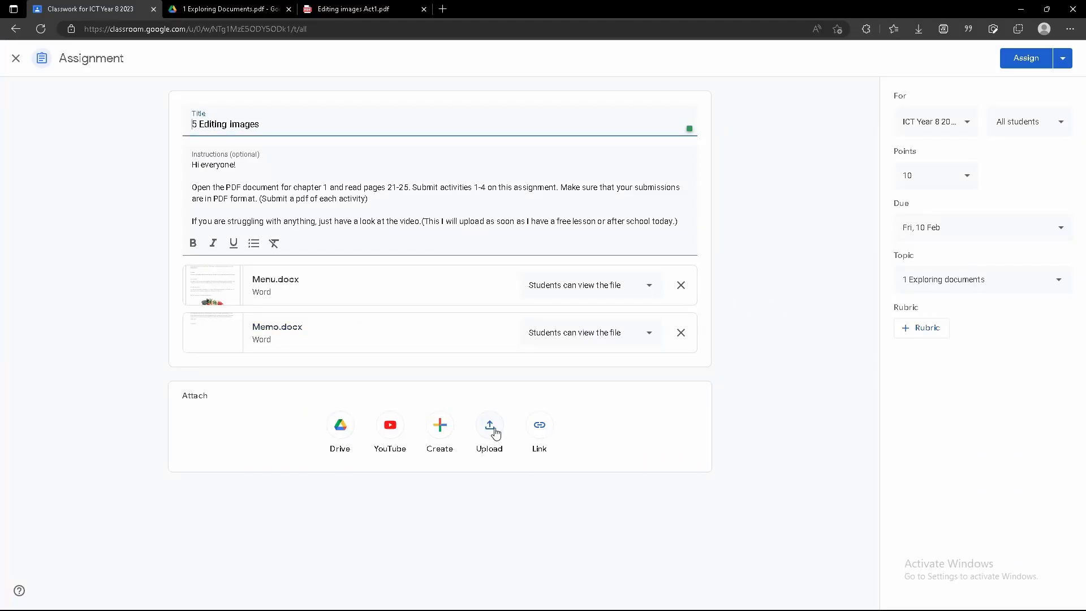
pyautogui.click(490, 427)
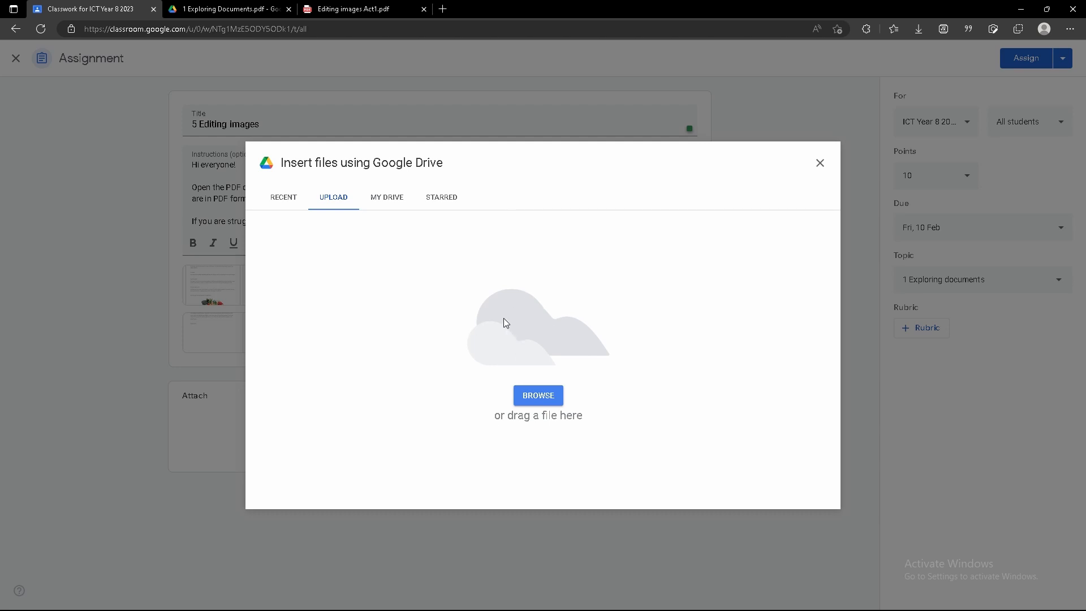
# Step: Switch to File Explorer, select the four PDFs without the DOCX in the Word folder, and drop them into the assignment's upload dialog
pyautogui.hotkey('alt', 'Tab')
pyautogui.click(134, 148)
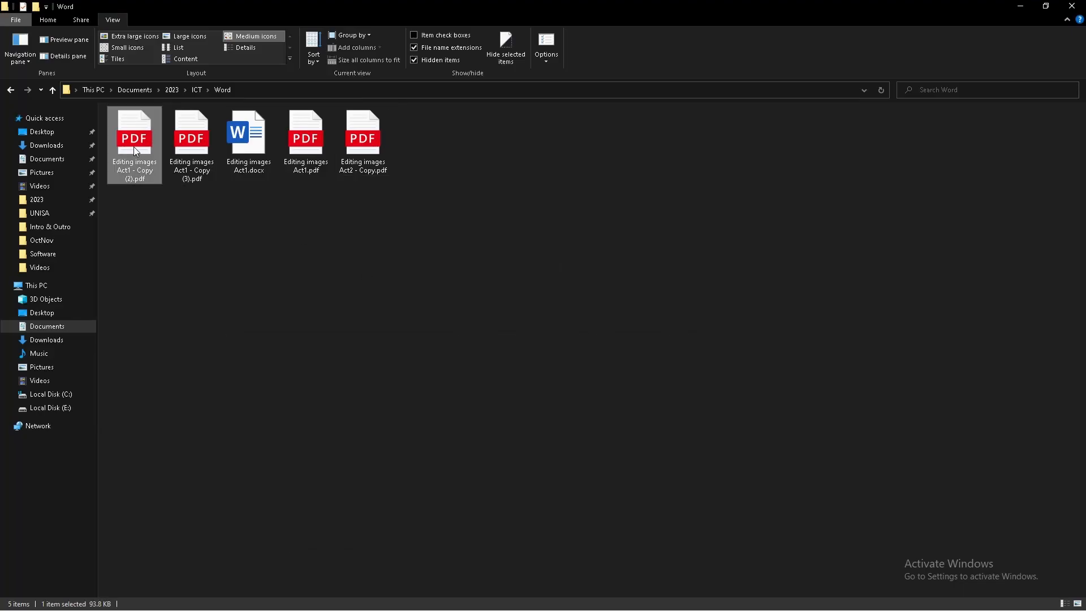
pyautogui.keyDown('ctrl'); pyautogui.click(182, 148); pyautogui.keyUp('ctrl')
pyautogui.keyDown('ctrl'); pyautogui.click(305, 144); pyautogui.keyUp('ctrl')
pyautogui.keyDown('ctrl'); pyautogui.click(356, 170); pyautogui.keyUp('ctrl')
pyautogui.keyDown('ctrl'); pyautogui.click(287, 167); pyautogui.keyUp('ctrl')
pyautogui.keyDown('ctrl'); pyautogui.click(183, 147); pyautogui.keyUp('ctrl')
pyautogui.keyDown('ctrl'); pyautogui.click(314, 151); pyautogui.keyUp('ctrl')
pyautogui.keyDown('ctrl'); pyautogui.click(201, 153); pyautogui.keyUp('ctrl')
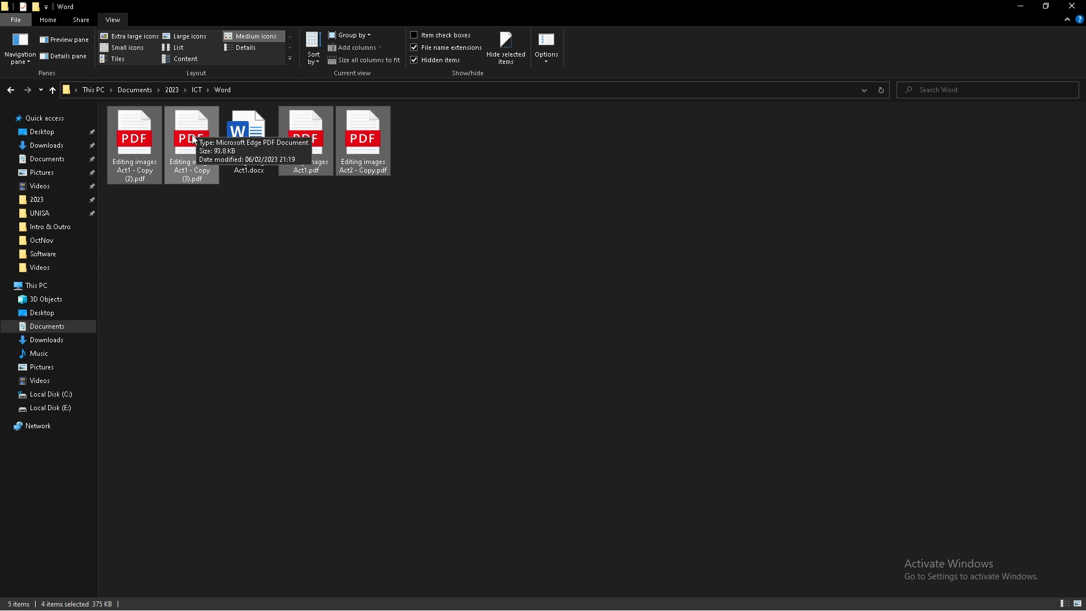
pyautogui.moveTo(194, 139); pyautogui.dragTo(434, 327)
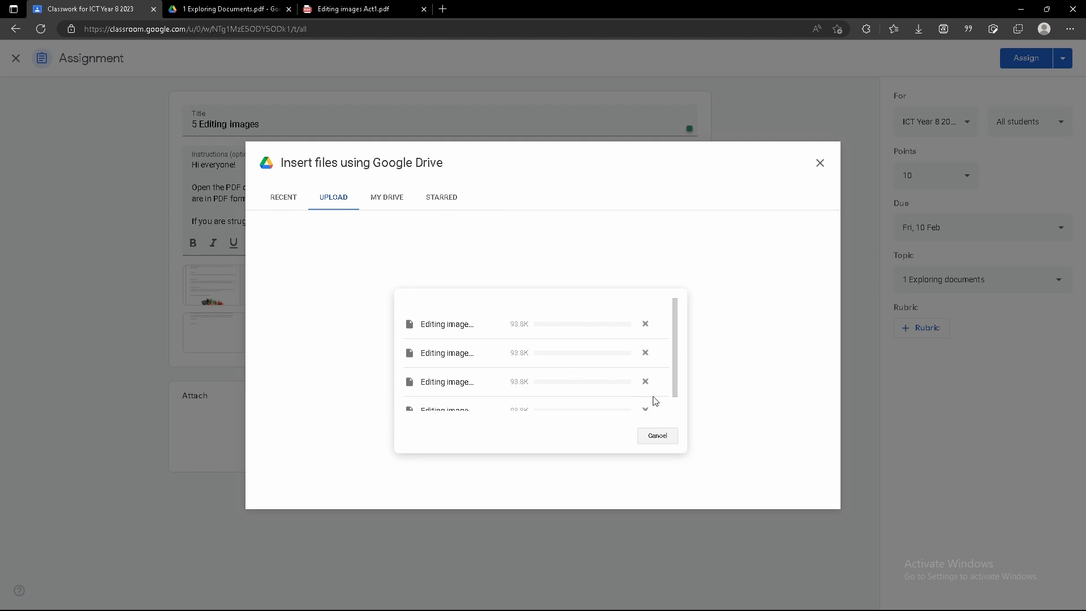
# Step: Cancel the upload of the four PDFs and dismiss the notification
pyautogui.click(668, 437)
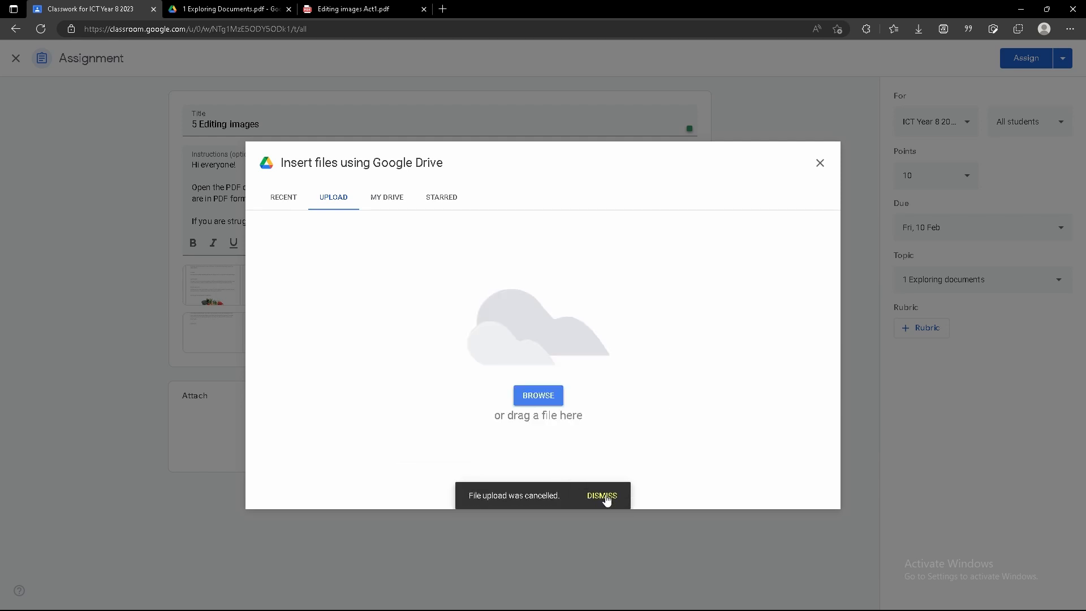
pyautogui.click(606, 497)
pyautogui.click(613, 498)
pyautogui.click(614, 497)
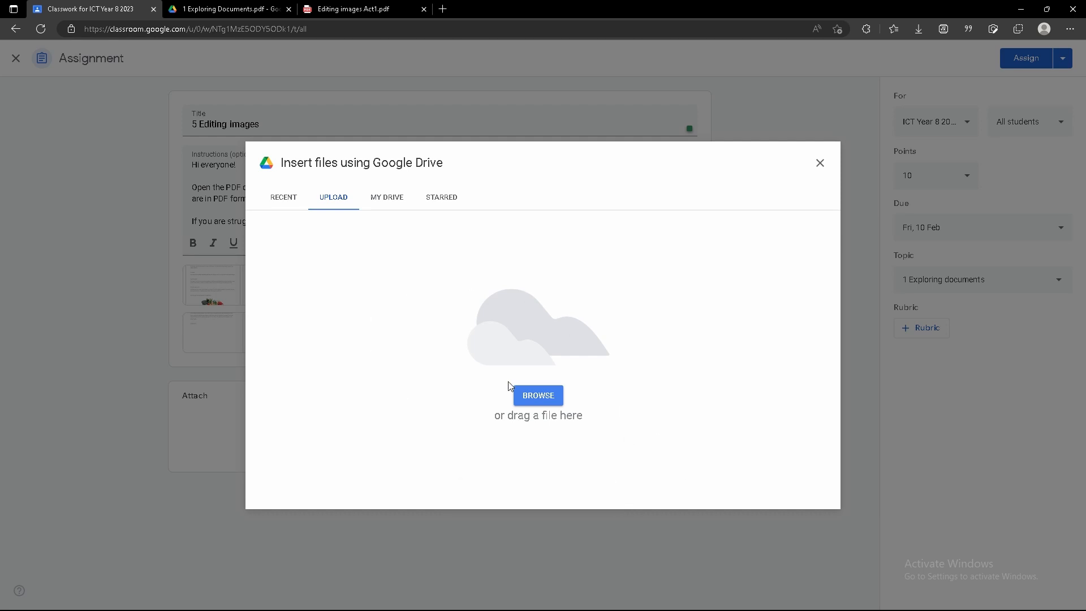
# Step: Browse for files to upload and open Documents > 2023 > ICT > Word in the file picker
pyautogui.click(544, 402)
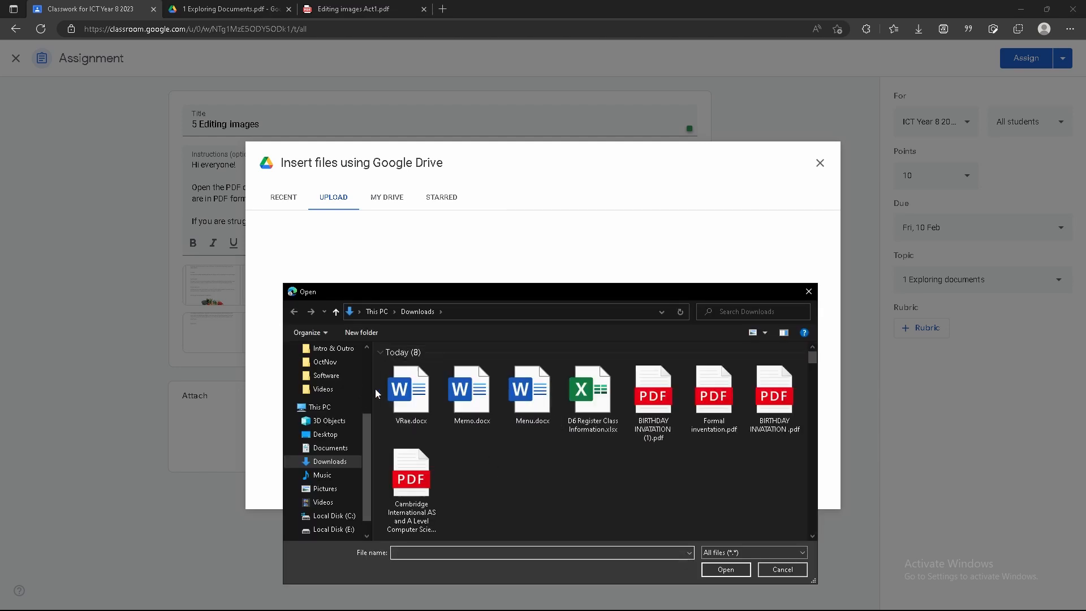
pyautogui.scroll(2, 333, 407)
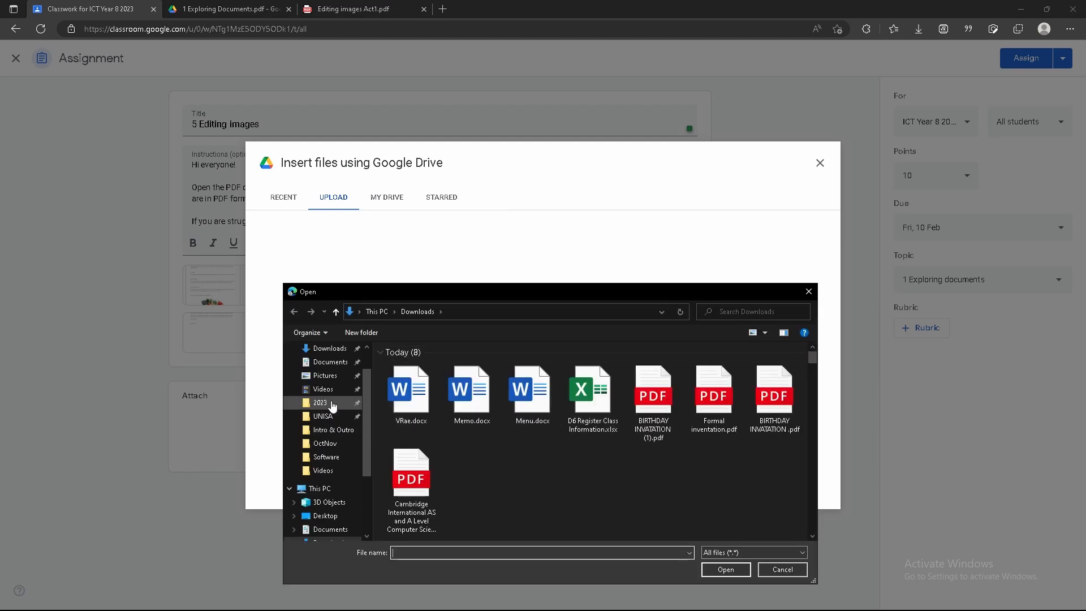
pyautogui.scroll(2, 333, 407)
pyautogui.click(330, 399)
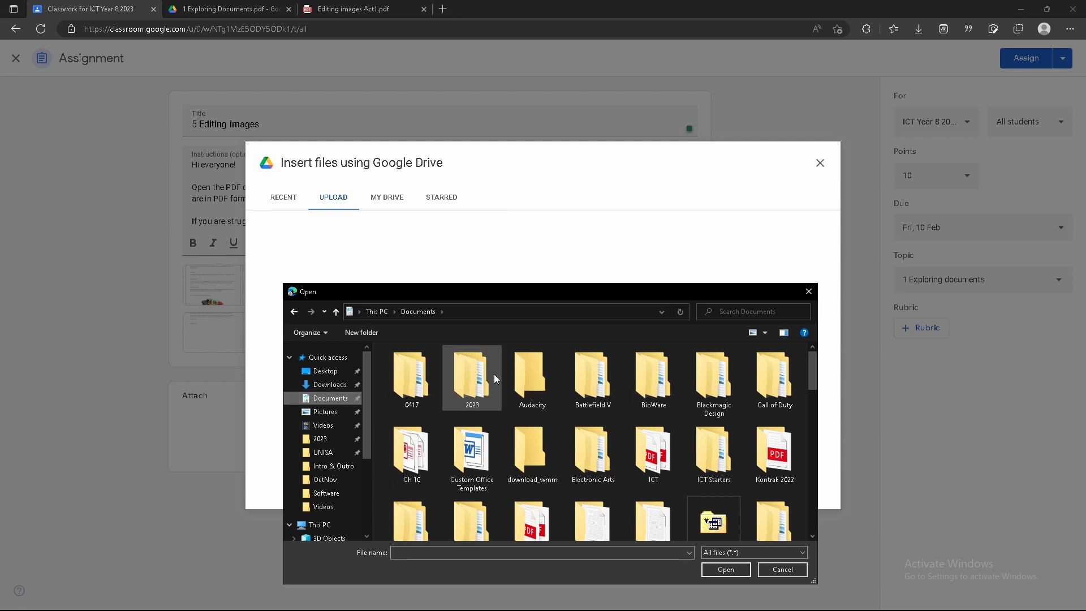
pyautogui.doubleClick(472, 376)
pyautogui.doubleClick(425, 398)
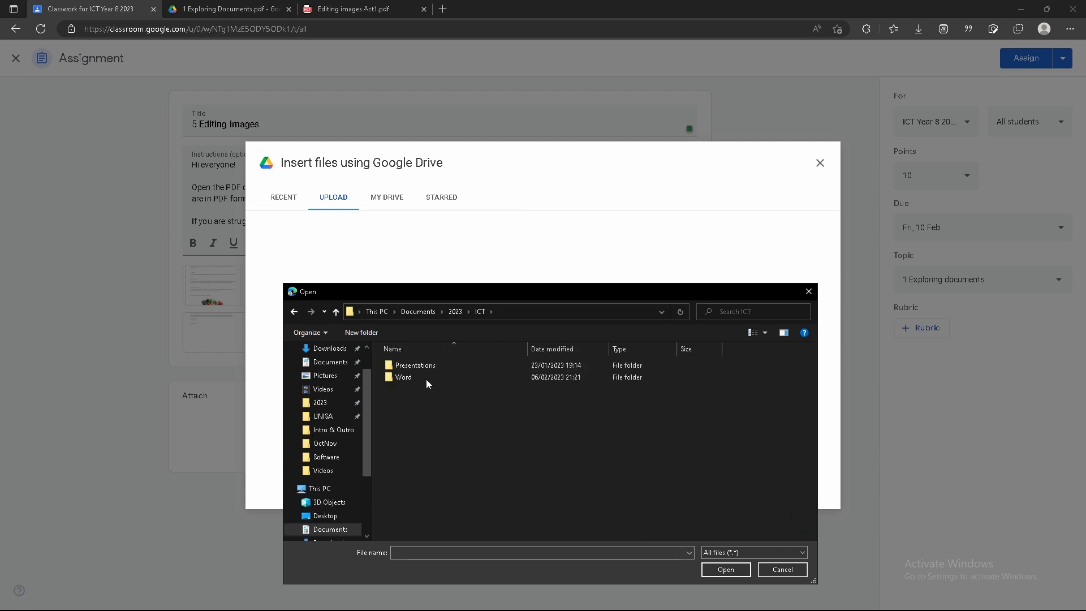
pyautogui.doubleClick(423, 376)
# Step: Select the four PDFs without the DOCX, start uploading them, then cancel the upload and close the insert files dialog
pyautogui.click(421, 367)
pyautogui.keyDown('ctrl'); pyautogui.click(420, 378); pyautogui.keyUp('ctrl')
pyautogui.keyDown('ctrl'); pyautogui.click(421, 403); pyautogui.keyUp('ctrl')
pyautogui.keyDown('ctrl'); pyautogui.click(415, 413); pyautogui.keyUp('ctrl')
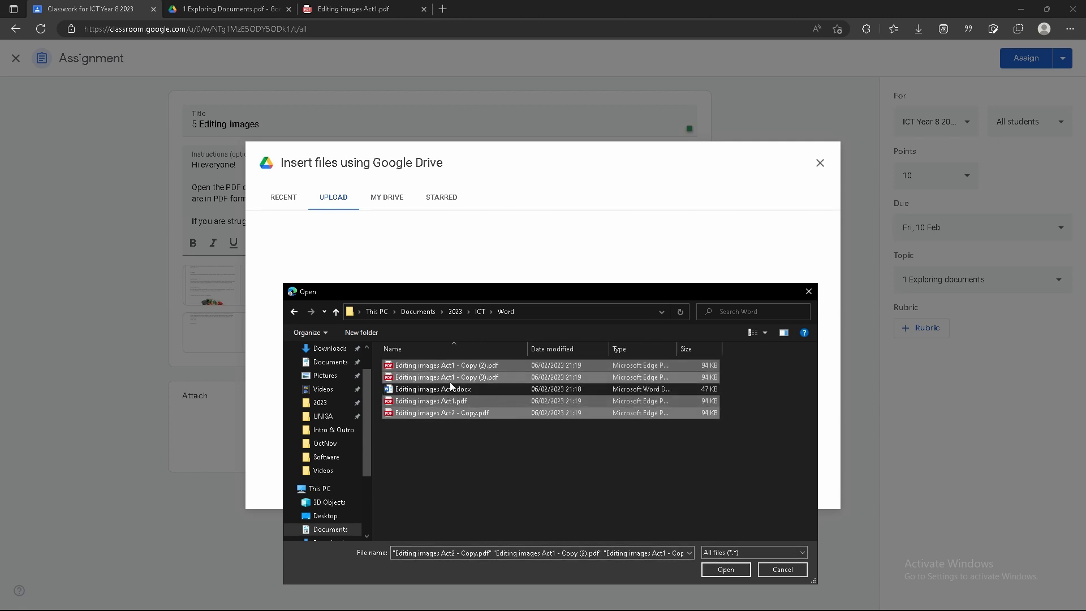
pyautogui.click(727, 570)
pyautogui.click(659, 442)
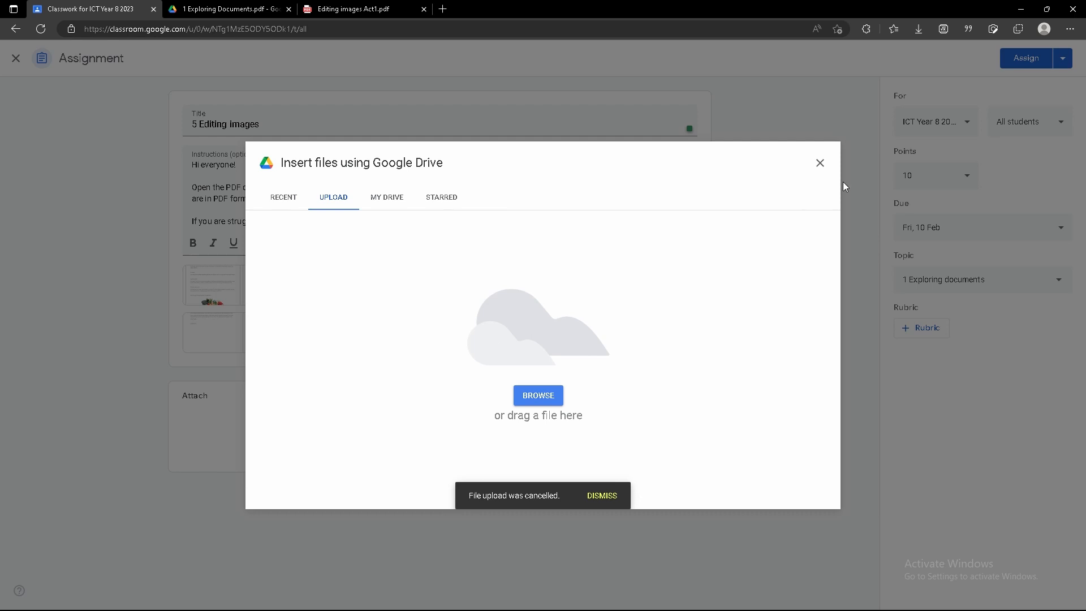
pyautogui.click(820, 165)
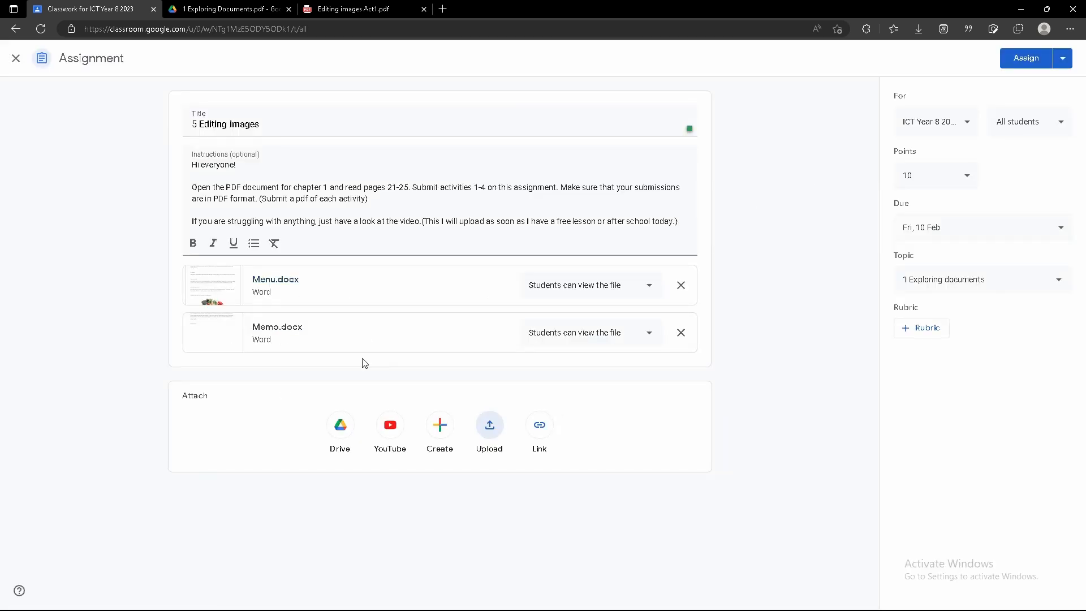